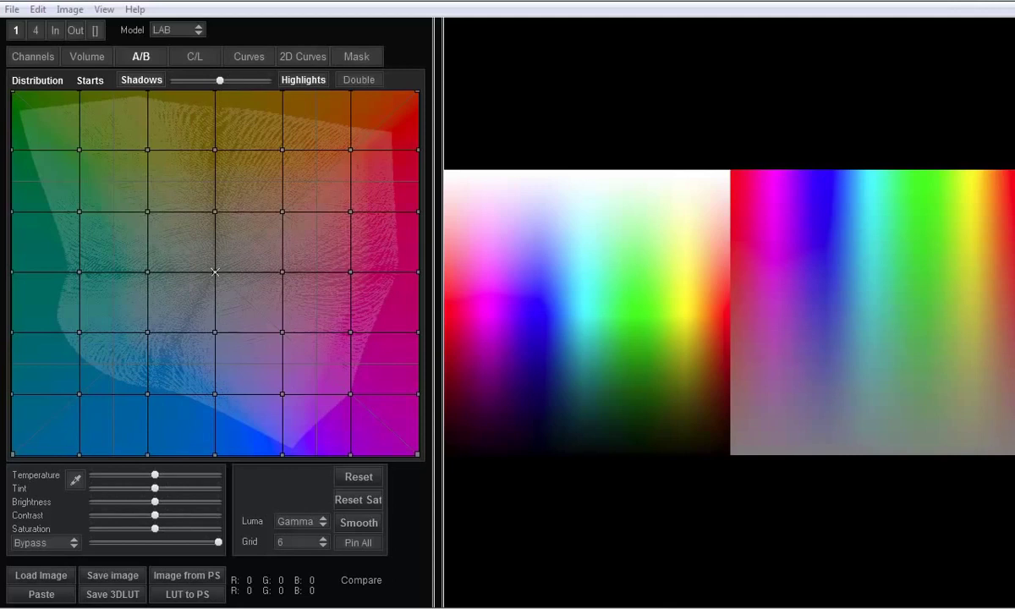
# - Show the RGB curves, lowering then restoring the red curve's top end and testing the green curve
pyautogui.click(215, 271)
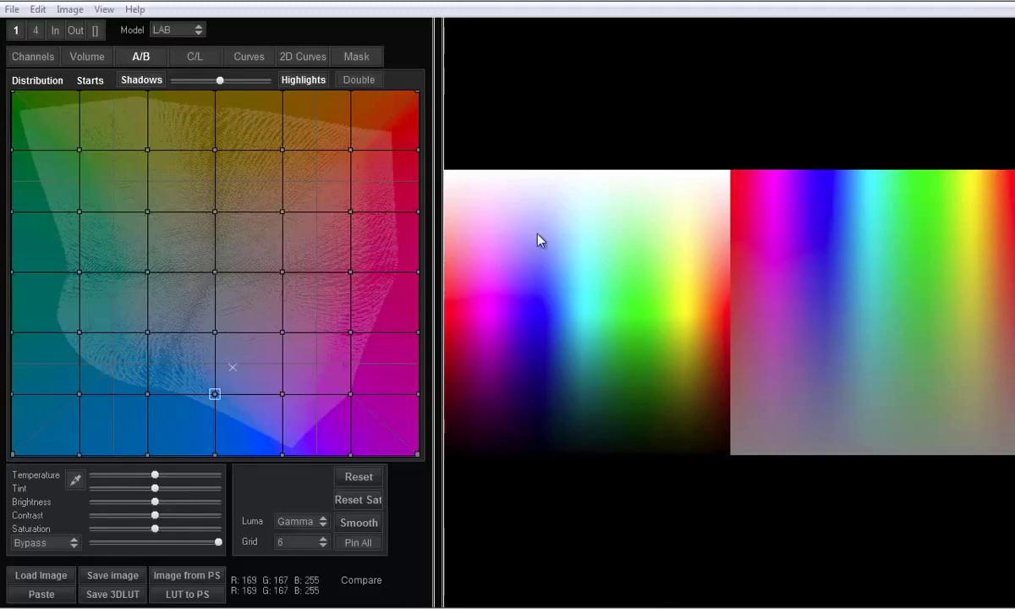
pyautogui.click(248, 56)
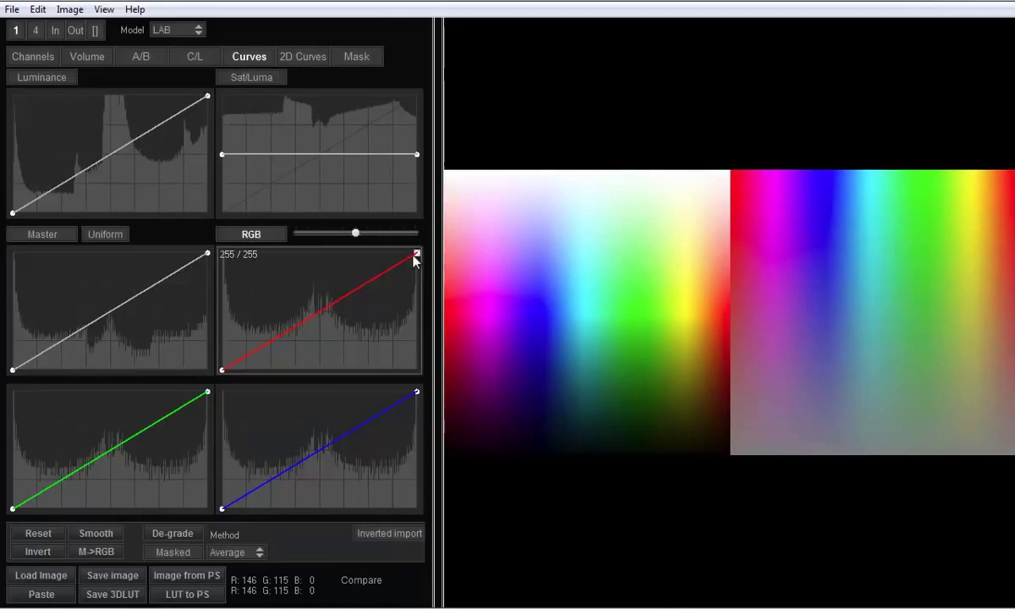
pyautogui.moveTo(416, 254); pyautogui.dragTo(414, 348)
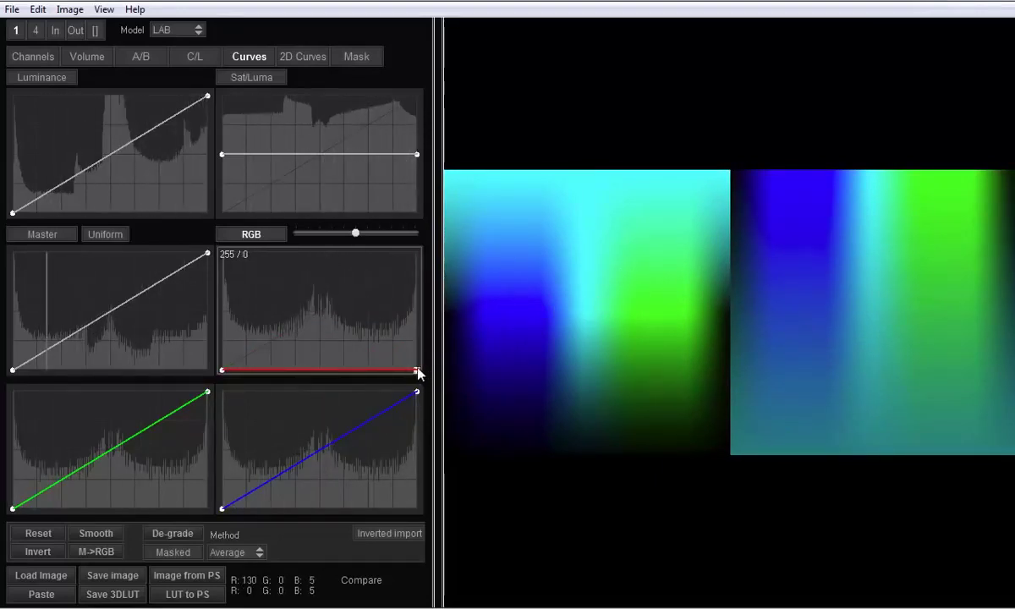
pyautogui.moveTo(417, 369); pyautogui.dragTo(417, 253)
pyautogui.moveTo(208, 394); pyautogui.dragTo(224, 380)
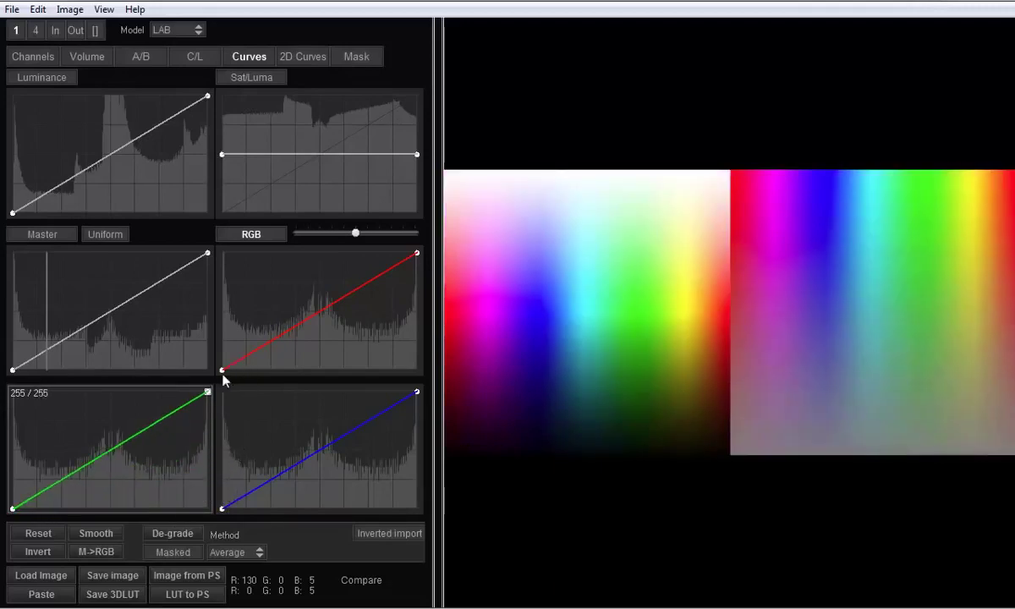
pyautogui.click(196, 34)
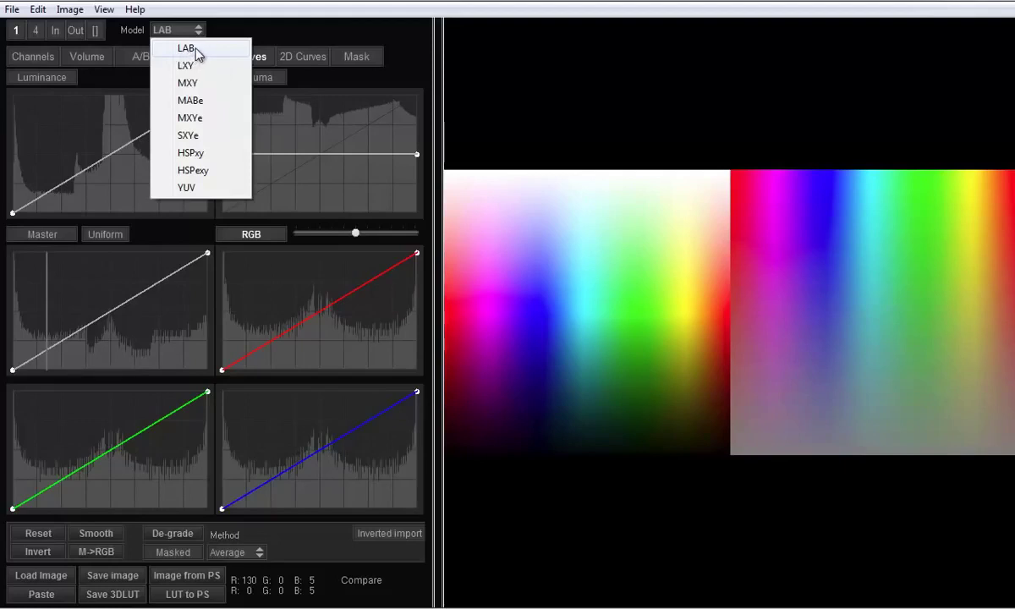
pyautogui.click(196, 48)
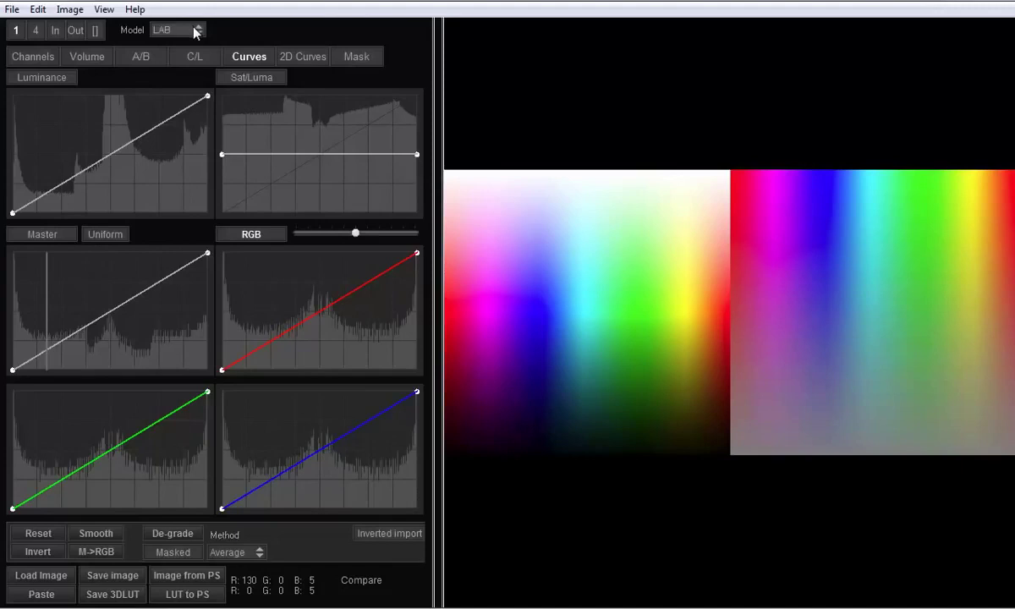
pyautogui.click(198, 31)
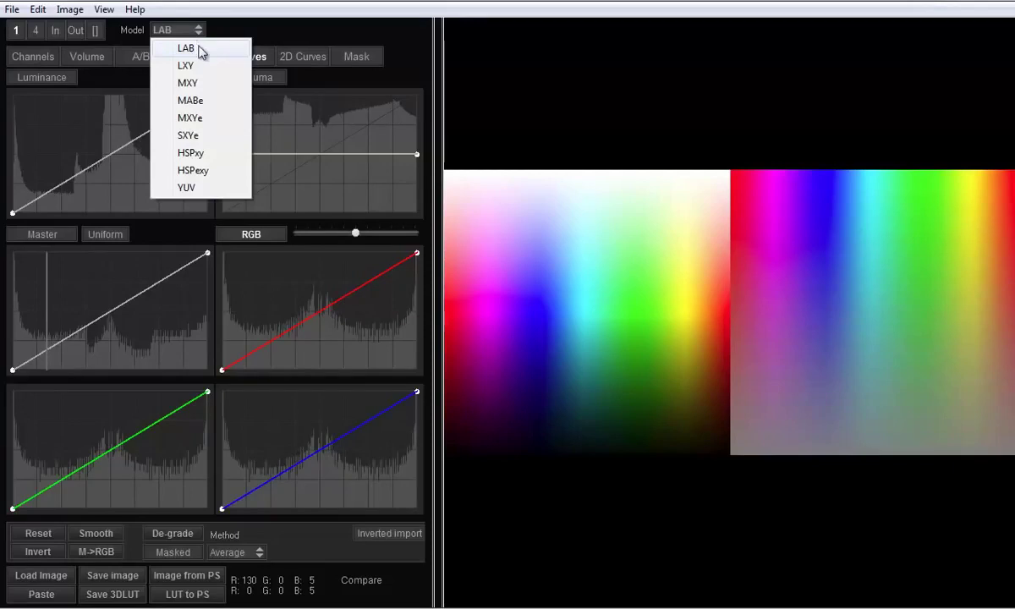
pyautogui.click(199, 48)
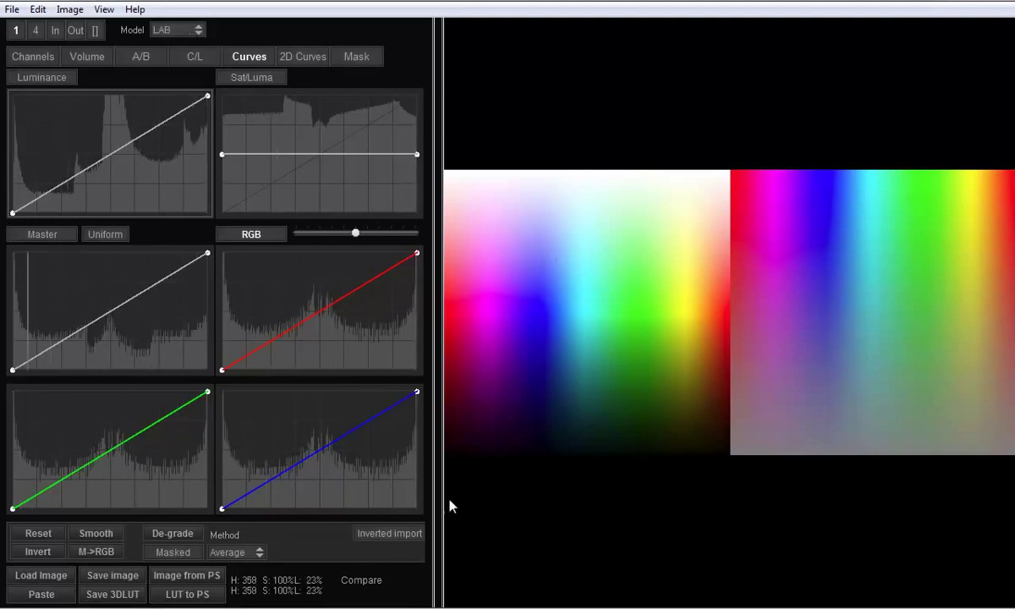
# - Keeping the LAB model, warp the A/B grid from a corner to shift the gradient colours
pyautogui.click(171, 30)
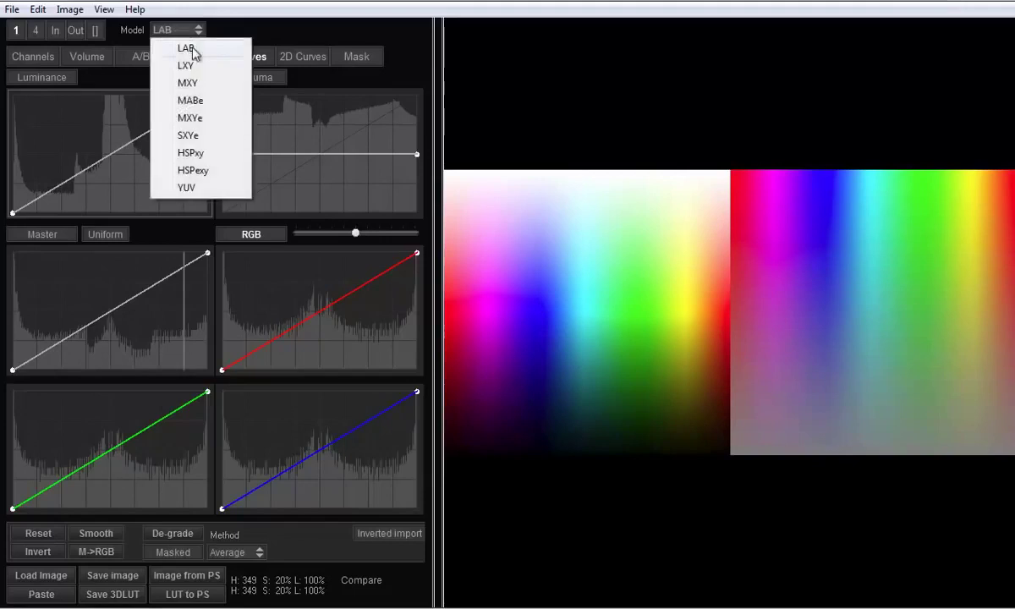
pyautogui.click(195, 32)
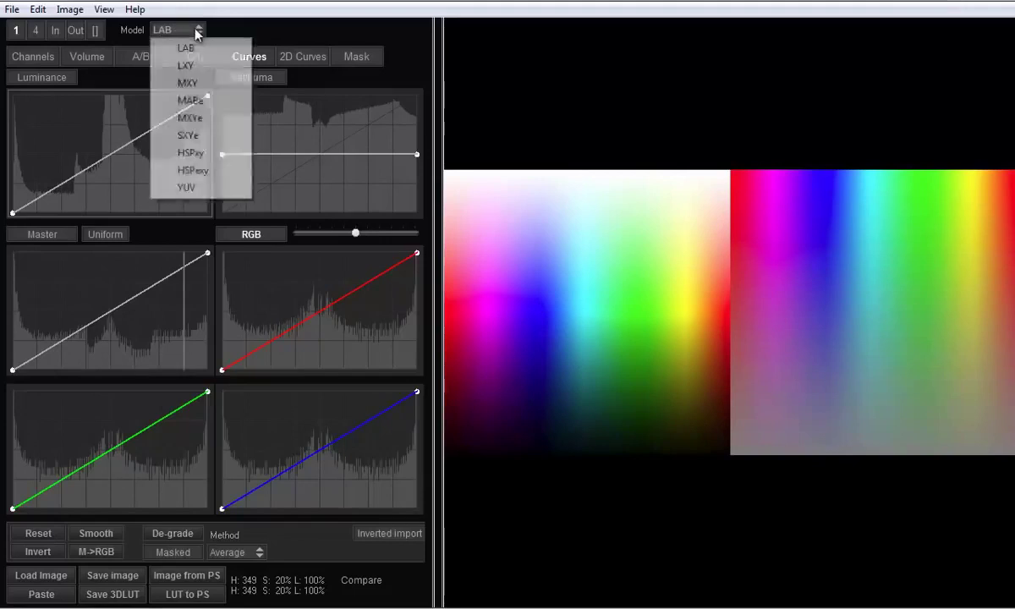
pyautogui.click(142, 54)
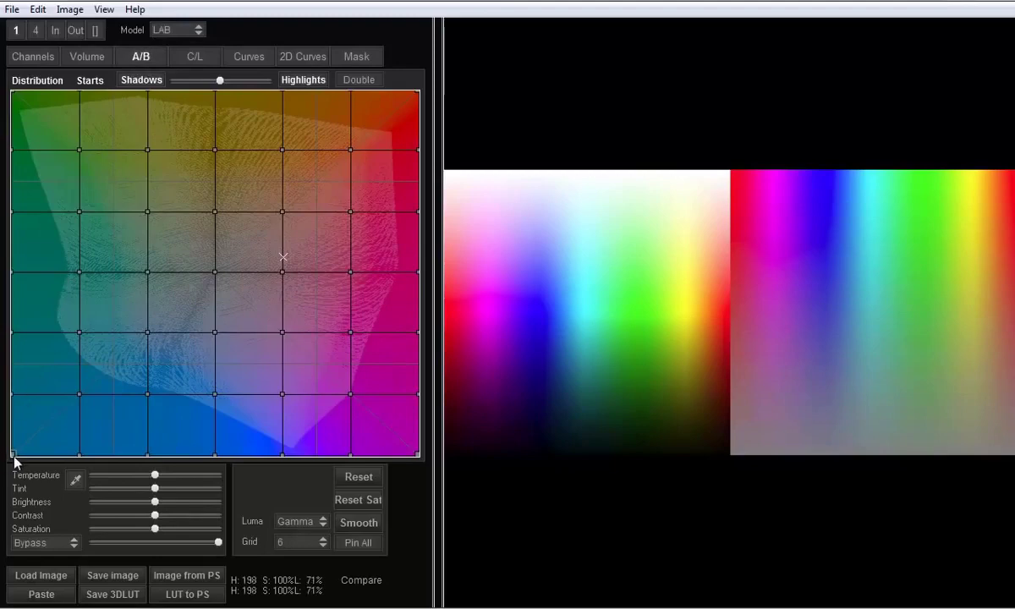
pyautogui.moveTo(11, 428); pyautogui.dragTo(254, 131)
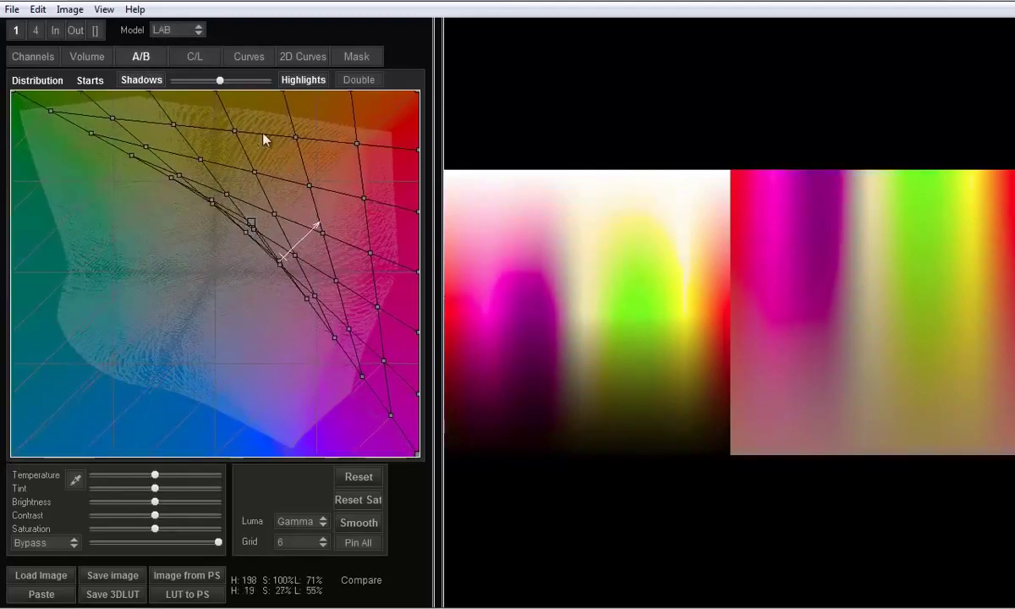
# - Bring up the C/L view and activate the upper and lower C/L grids
pyautogui.click(203, 56)
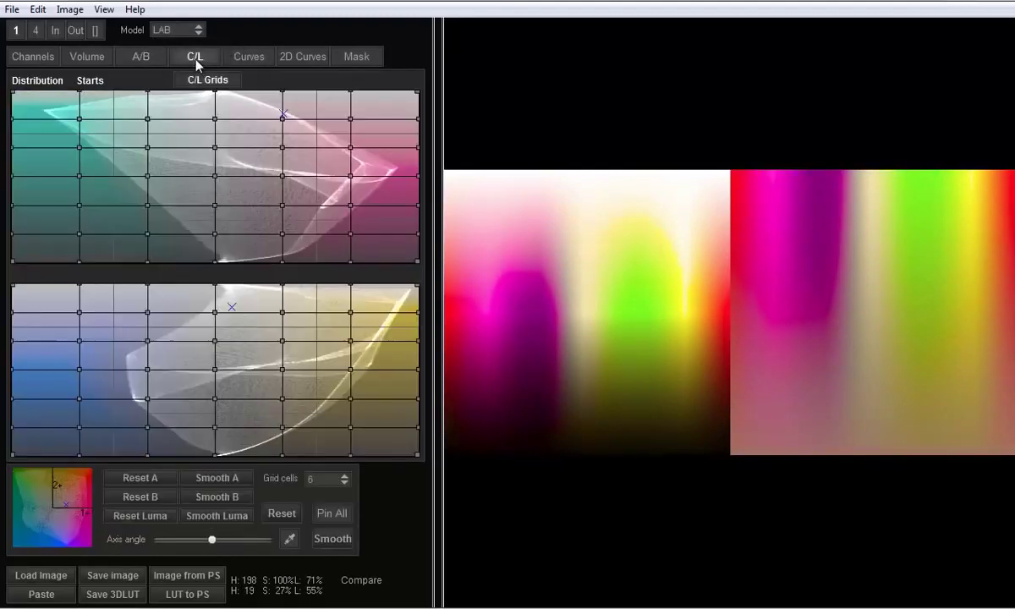
pyautogui.click(217, 180)
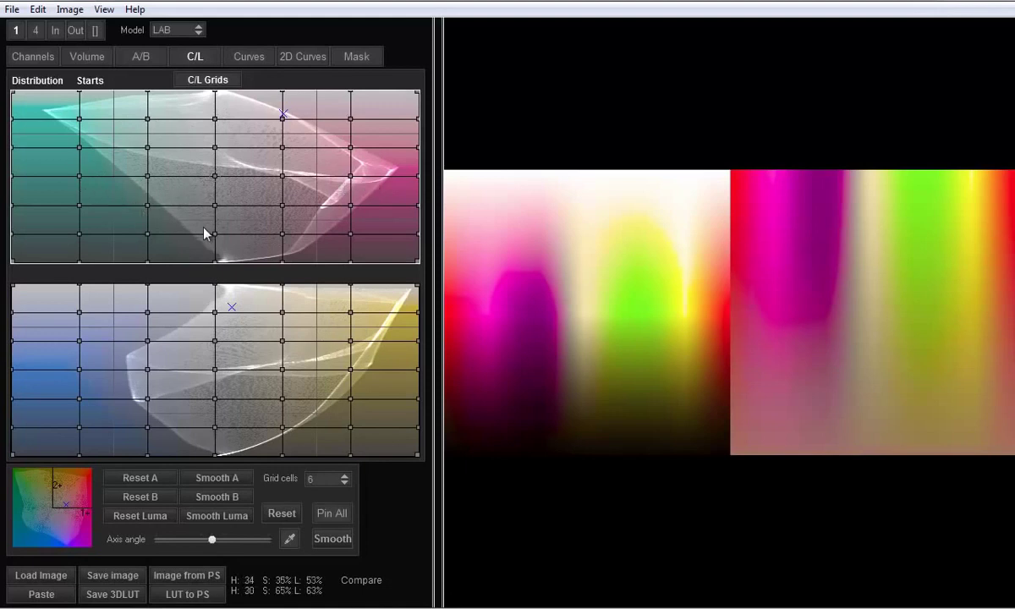
pyautogui.click(169, 357)
# - Nudge the Luminance and Sat/Luma curves, glance at 2D Curves, then go back to RGB curves
pyautogui.click(240, 56)
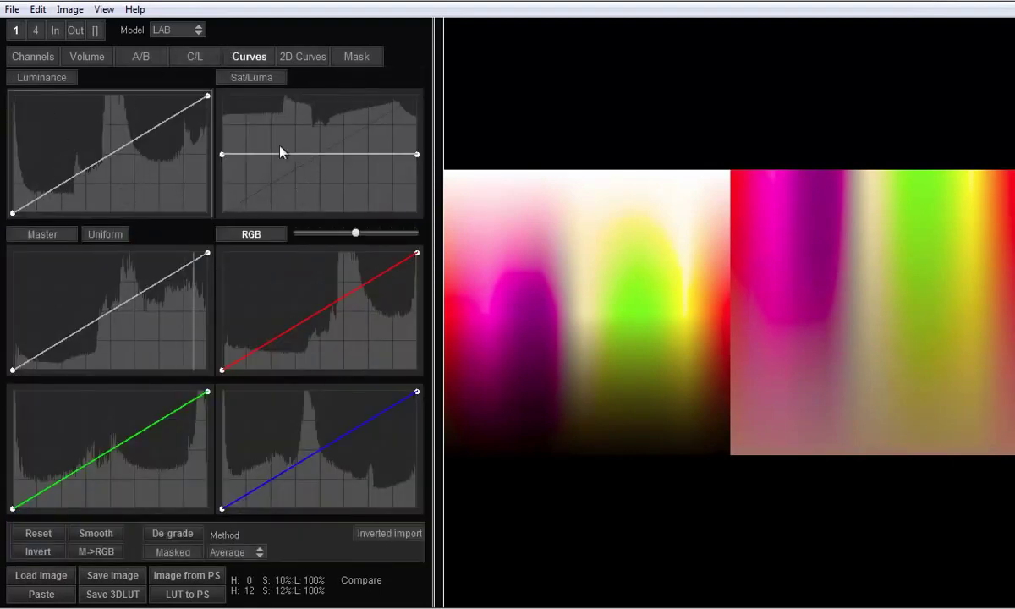
pyautogui.click(107, 151)
pyautogui.moveTo(97, 142)
pyautogui.mouseDown()
pyautogui.moveTo(112, 162)
pyautogui.moveTo(95, 134)
pyautogui.moveTo(101, 143)
pyautogui.mouseUp()
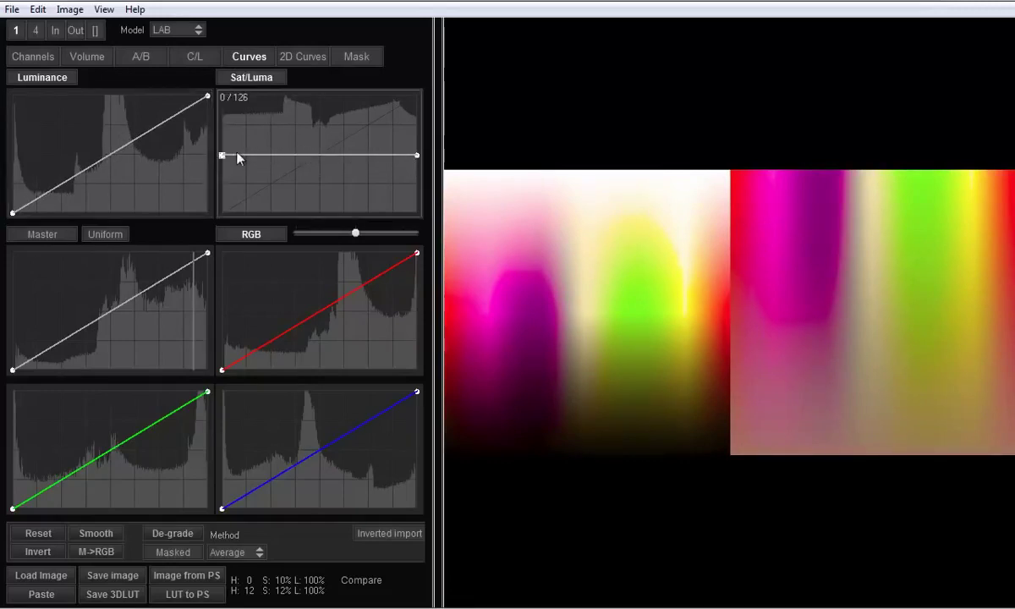
pyautogui.moveTo(222, 155)
pyautogui.mouseDown()
pyautogui.moveTo(220, 176)
pyautogui.moveTo(217, 162)
pyautogui.mouseUp()
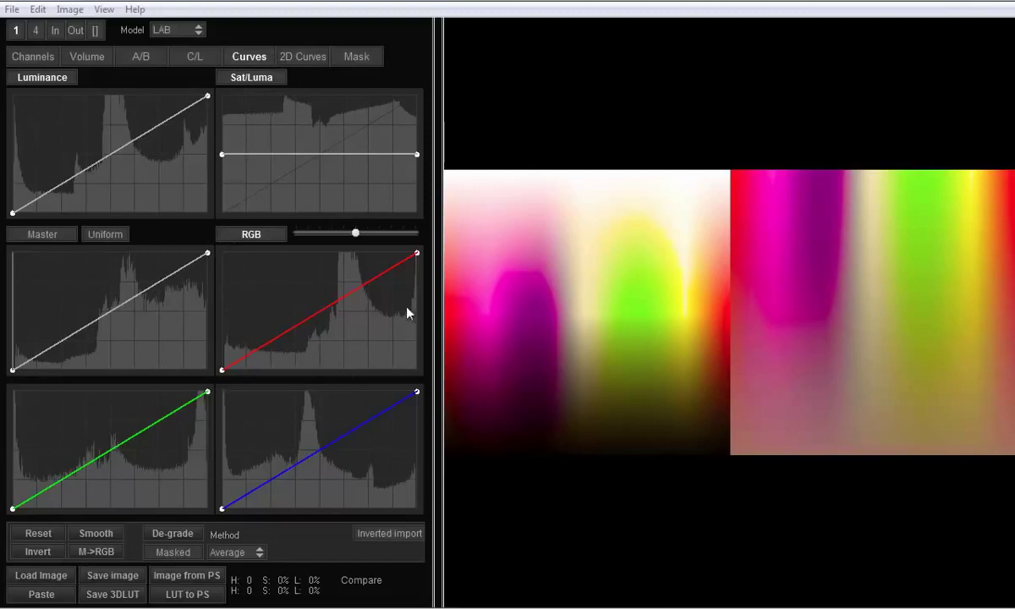
pyautogui.click(301, 55)
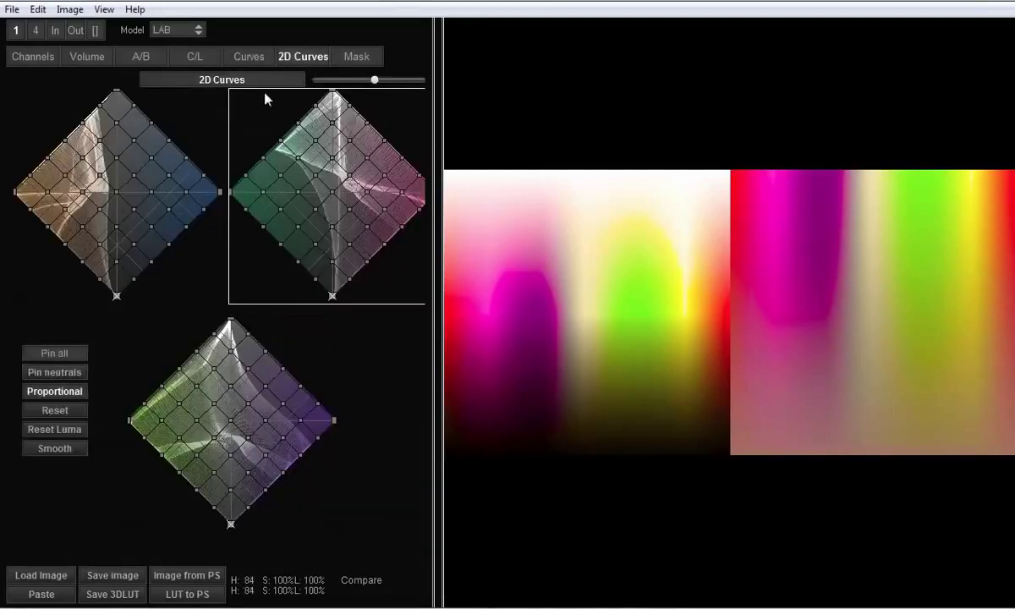
pyautogui.click(251, 55)
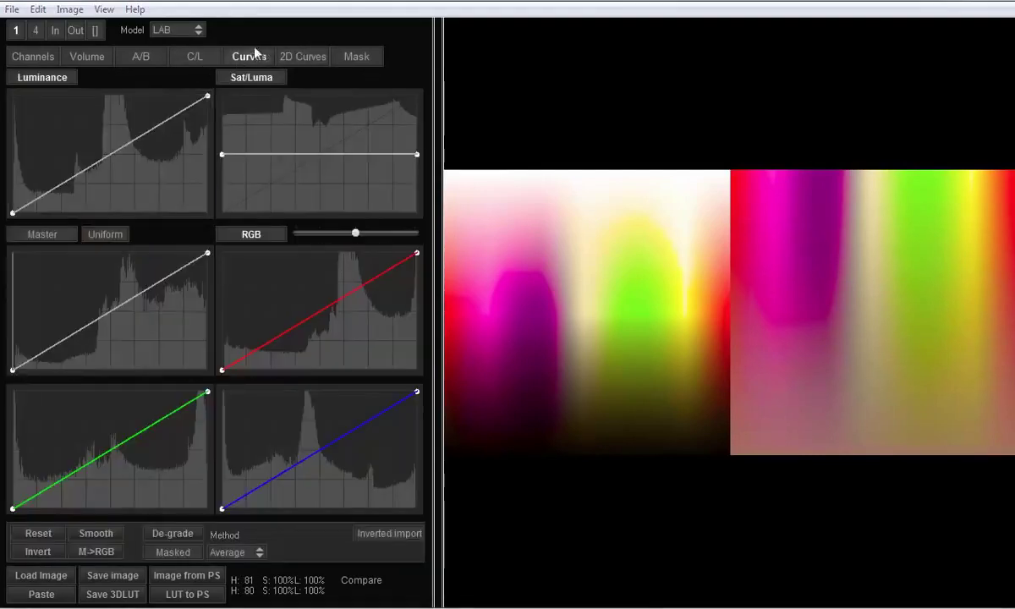
# - Start a new LUT from the File menu, discarding the current one
pyautogui.click(17, 11)
pyautogui.click(38, 28)
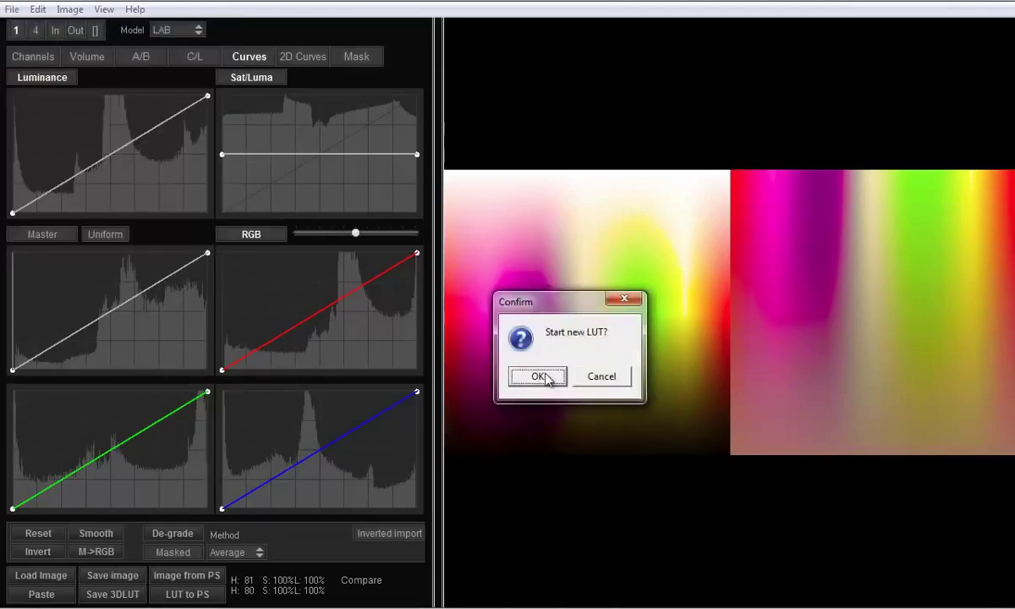
pyautogui.click(538, 377)
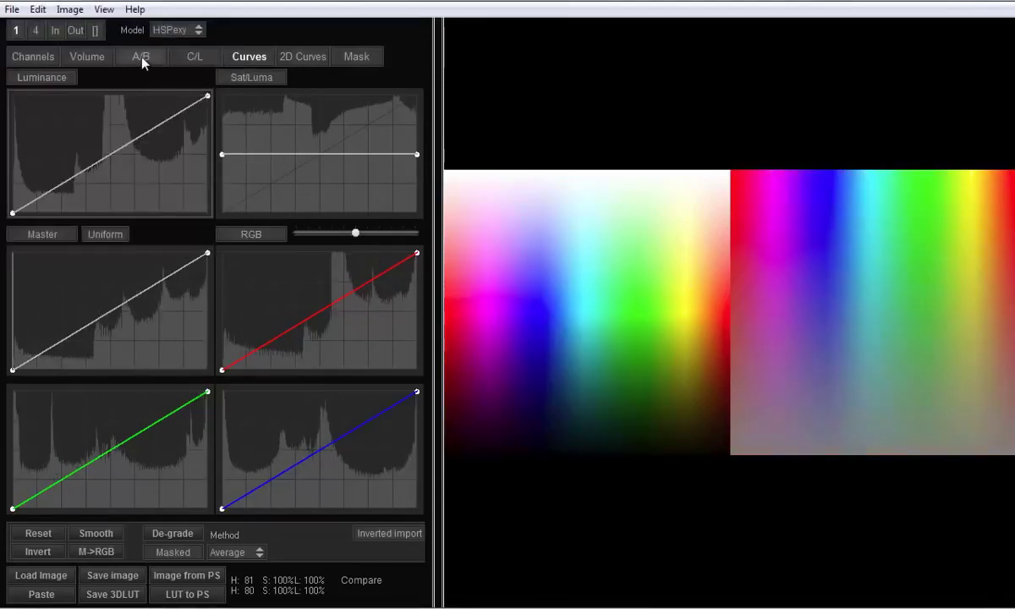
# - Look over the A/B and C/L grids, then set the colour model to LAB
pyautogui.click(142, 58)
pyautogui.click(193, 30)
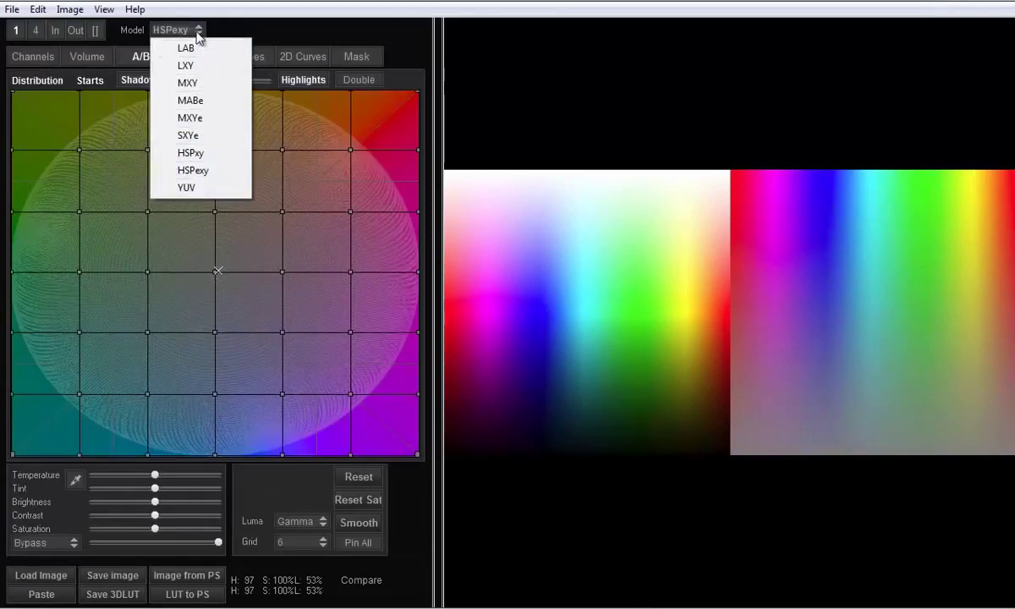
pyautogui.click(202, 32)
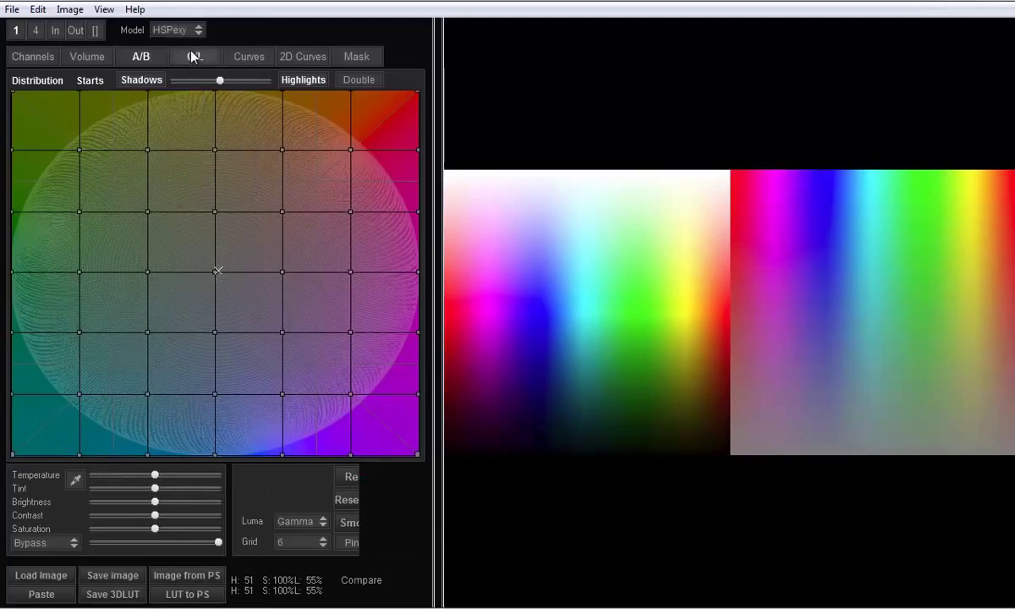
pyautogui.click(194, 56)
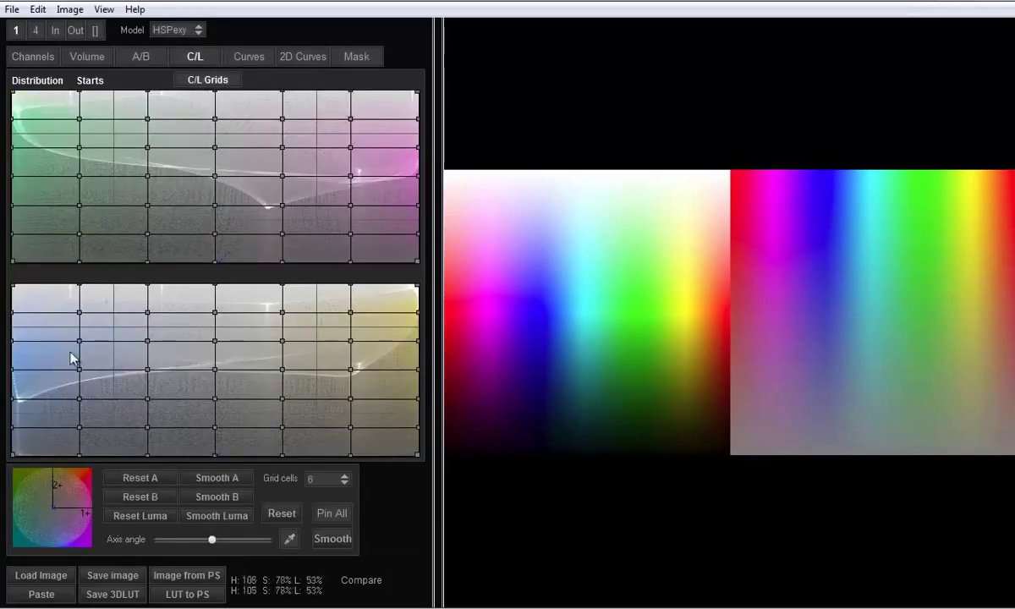
pyautogui.click(140, 56)
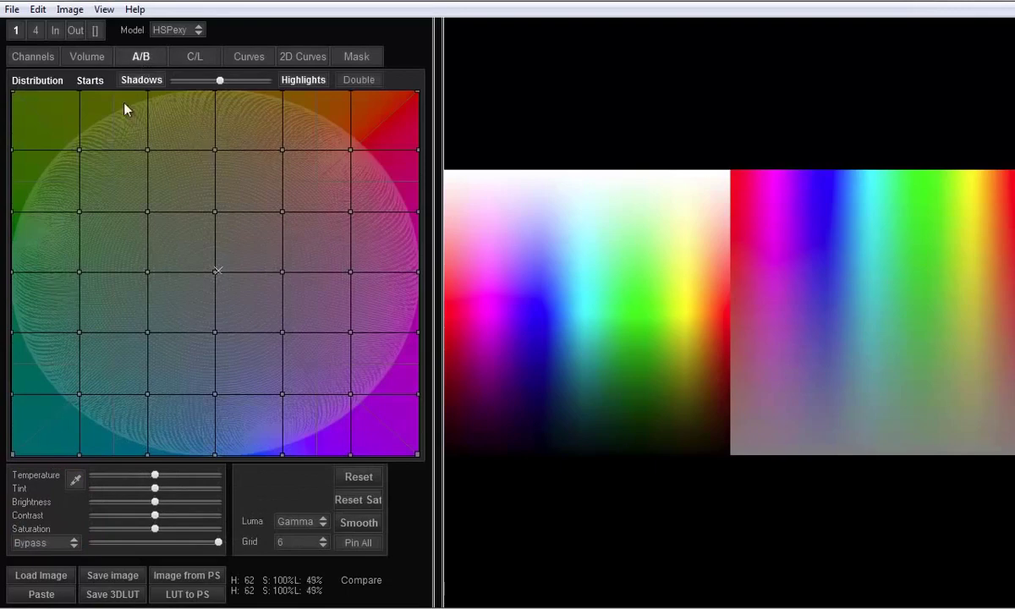
pyautogui.click(180, 32)
pyautogui.click(179, 44)
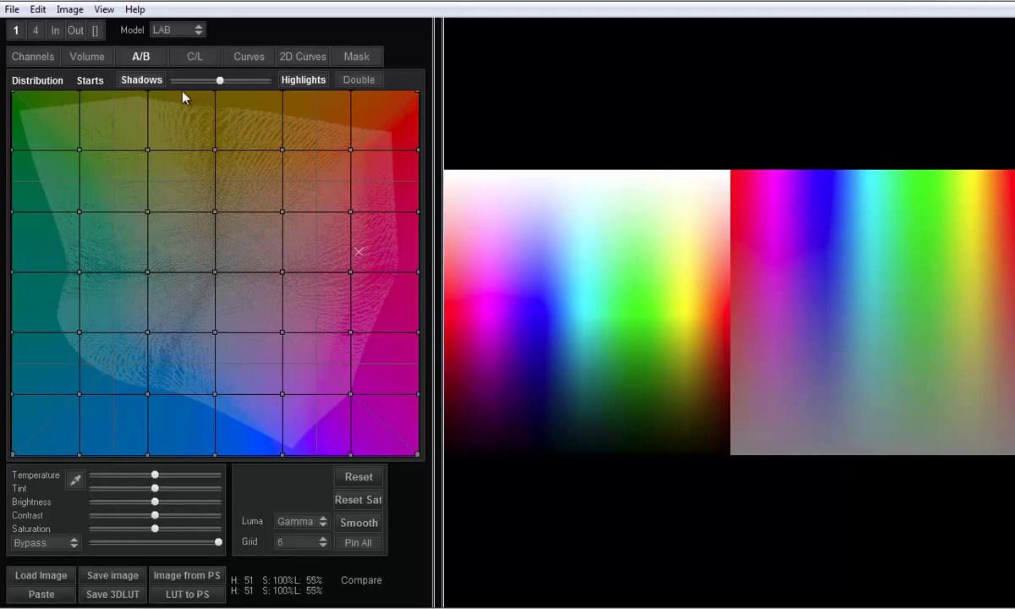
# - Return to the A/B grid and drag its neutral centre toward yellow to warm the gradients
pyautogui.click(179, 53)
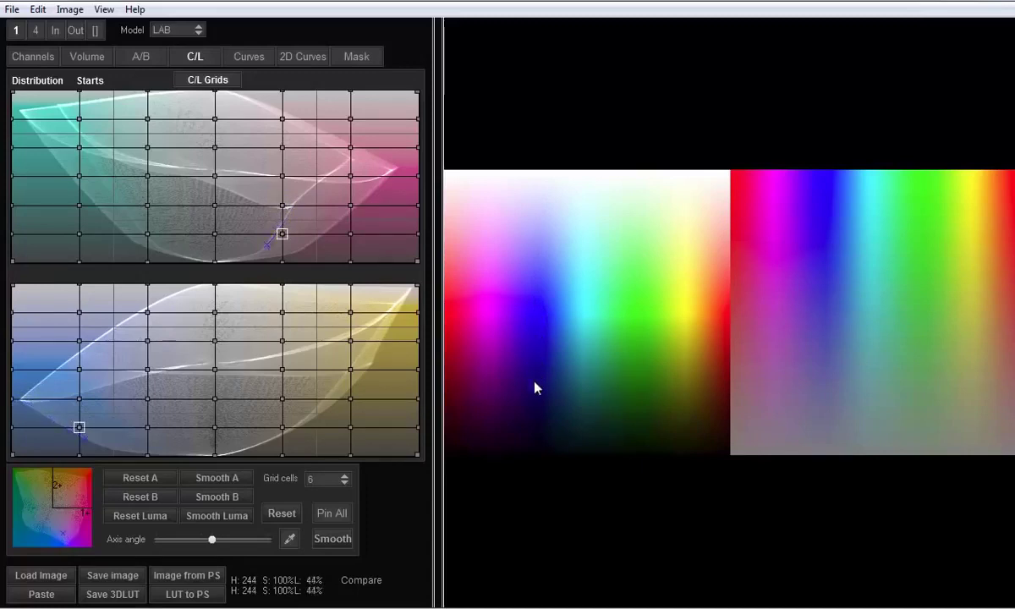
pyautogui.hotkey('ctrl', 'shift', 'Tab')
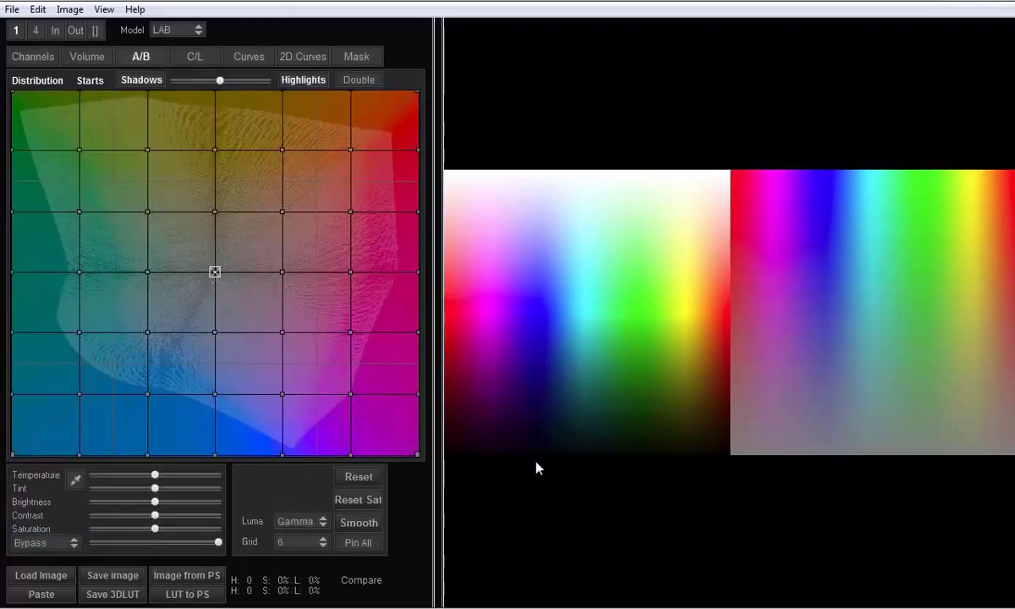
pyautogui.moveTo(536, 467); pyautogui.dragTo(562, 301)
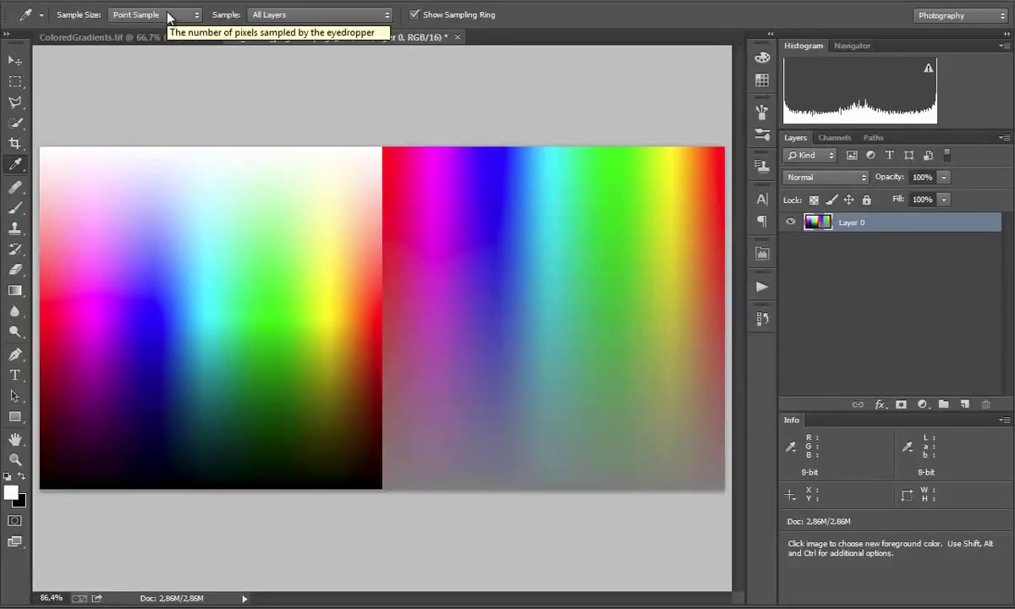
# - Convert the gradients image to Lab Color mode and place a colour sampler on it
pyautogui.click(152, 3)
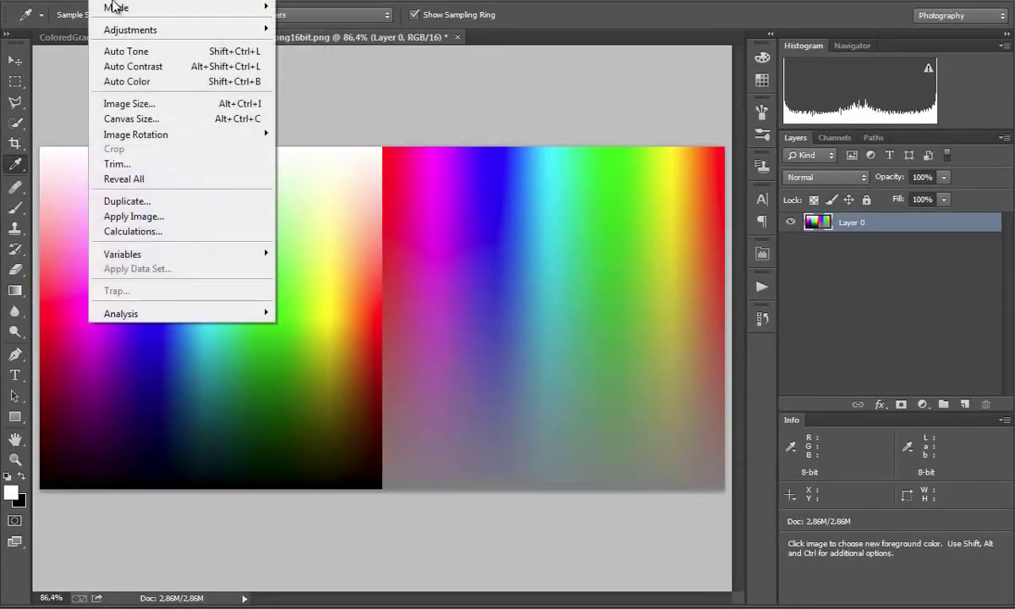
pyautogui.moveTo(250, 10)
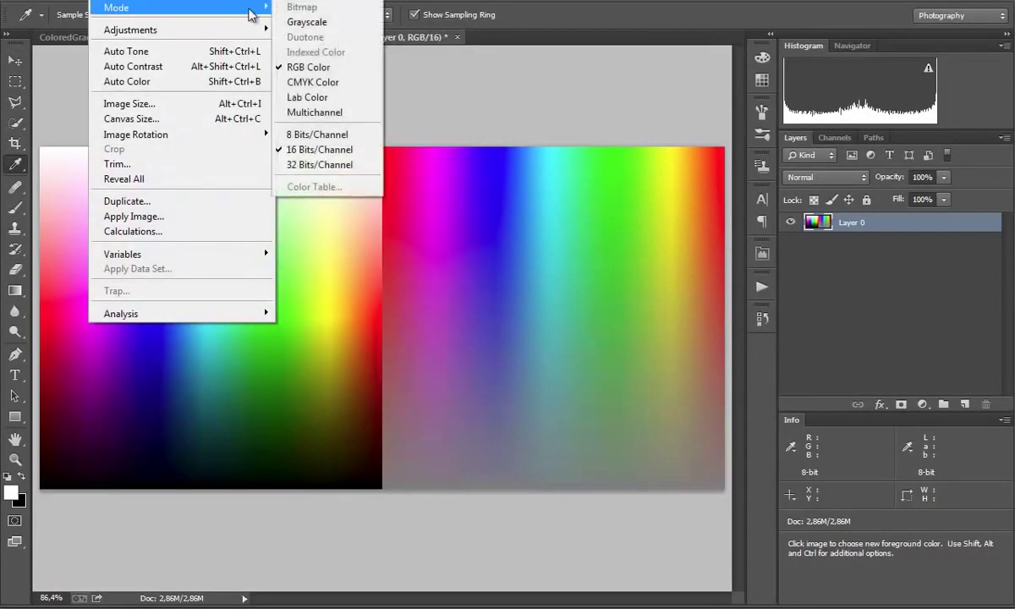
pyautogui.click(306, 97)
pyautogui.keyDown('shift'); pyautogui.click(205, 488); pyautogui.keyUp('shift')
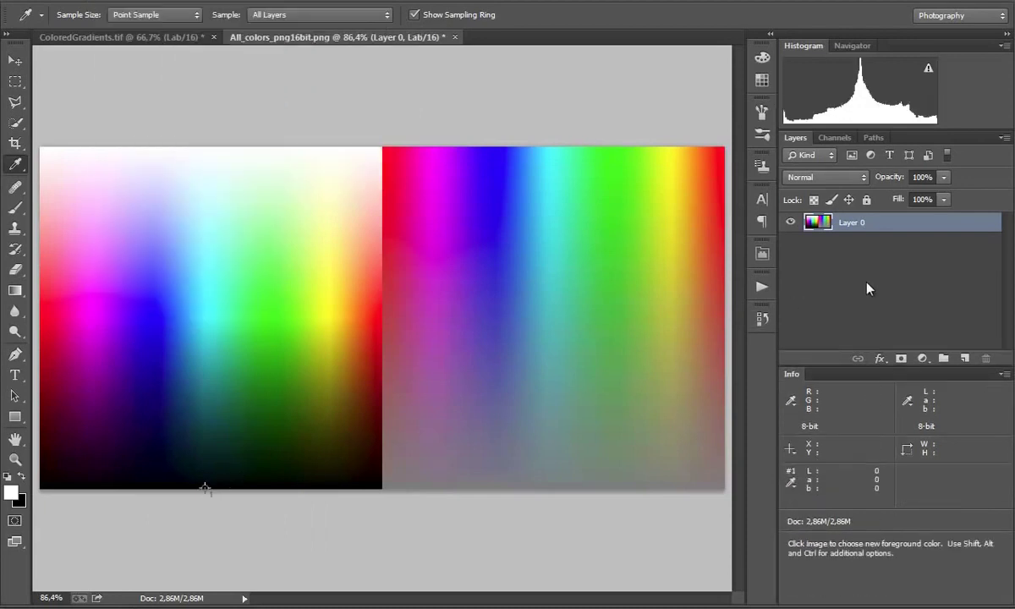
# - Add a Curves layer and pull the b channel's low end down to -91 toward blue
pyautogui.click(922, 358)
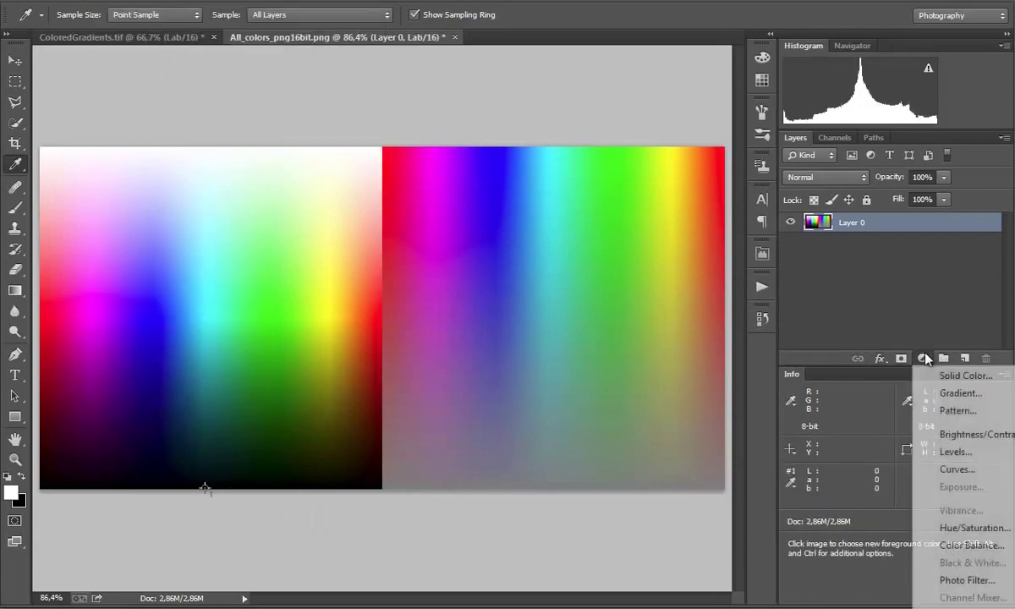
pyautogui.click(977, 470)
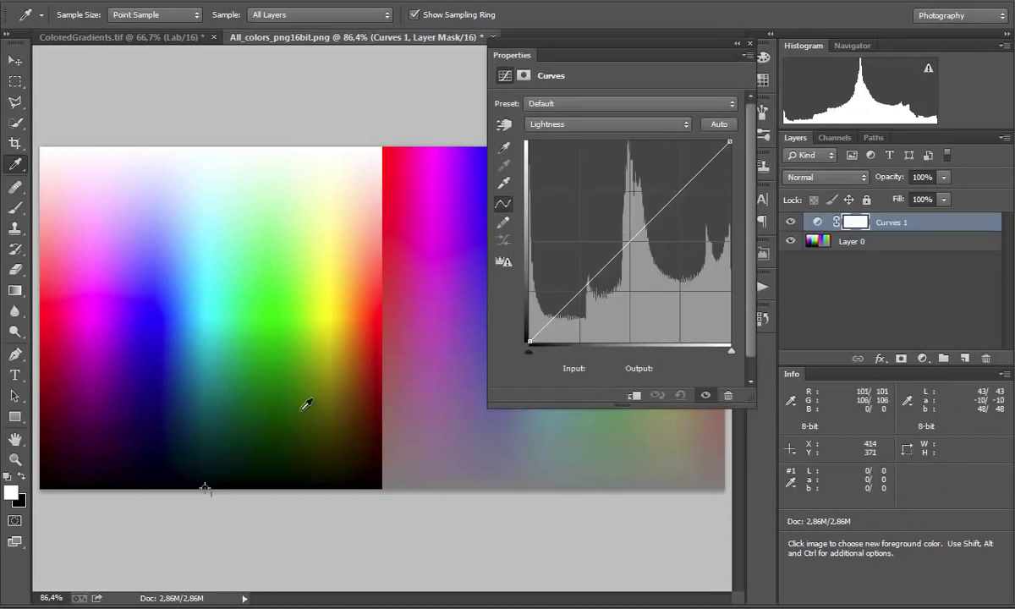
pyautogui.click(552, 118)
pyautogui.click(587, 126)
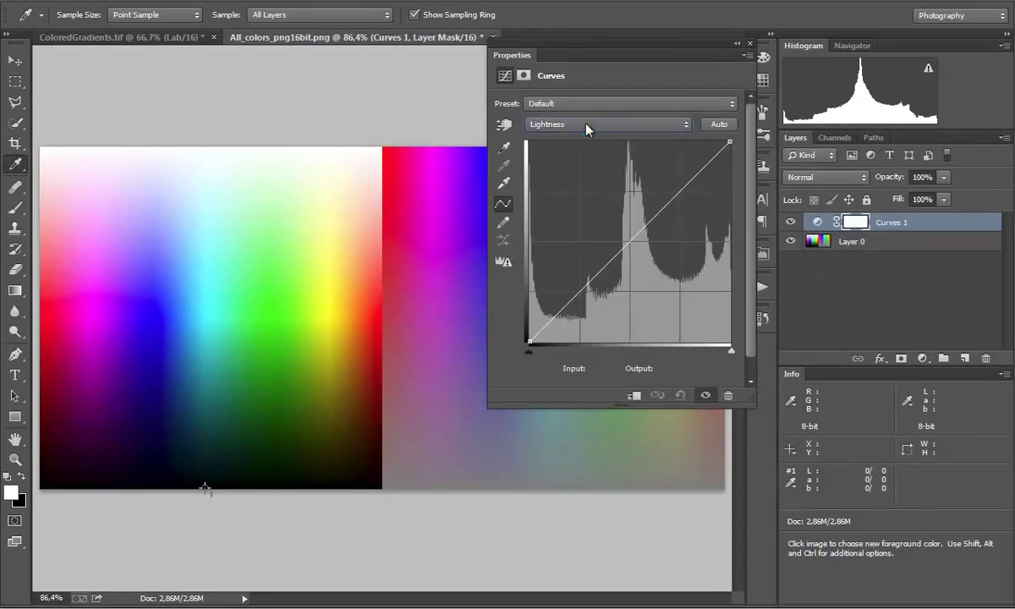
pyautogui.click(612, 125)
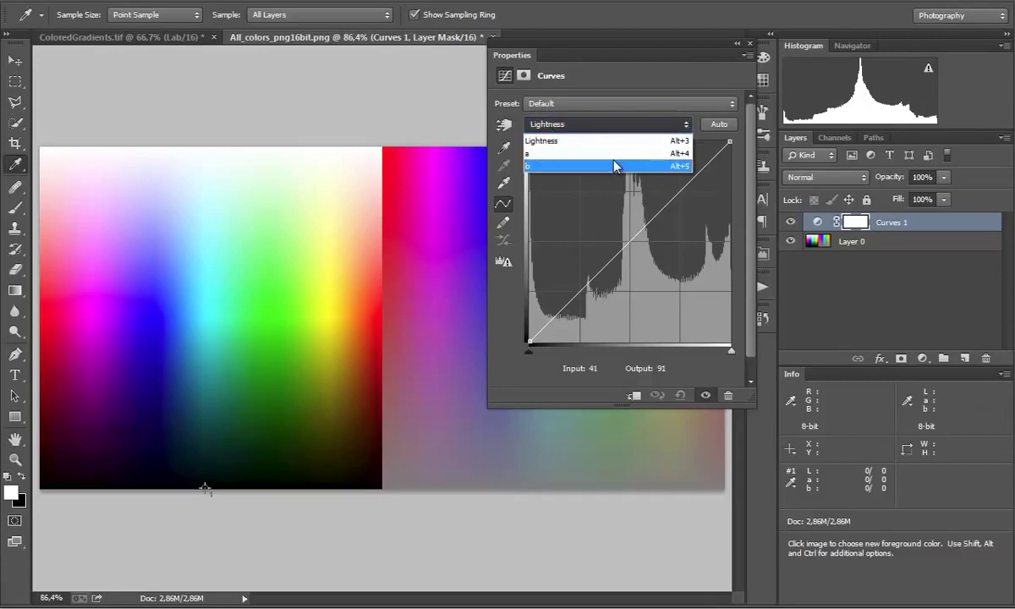
pyautogui.click(615, 165)
pyautogui.click(507, 125)
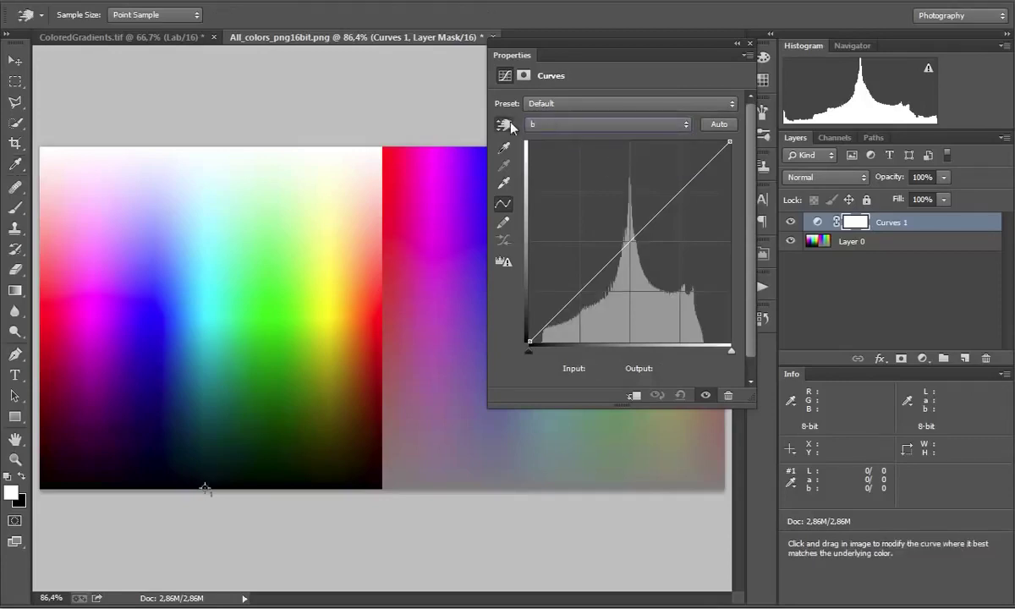
pyautogui.moveTo(207, 486); pyautogui.dragTo(212, 555)
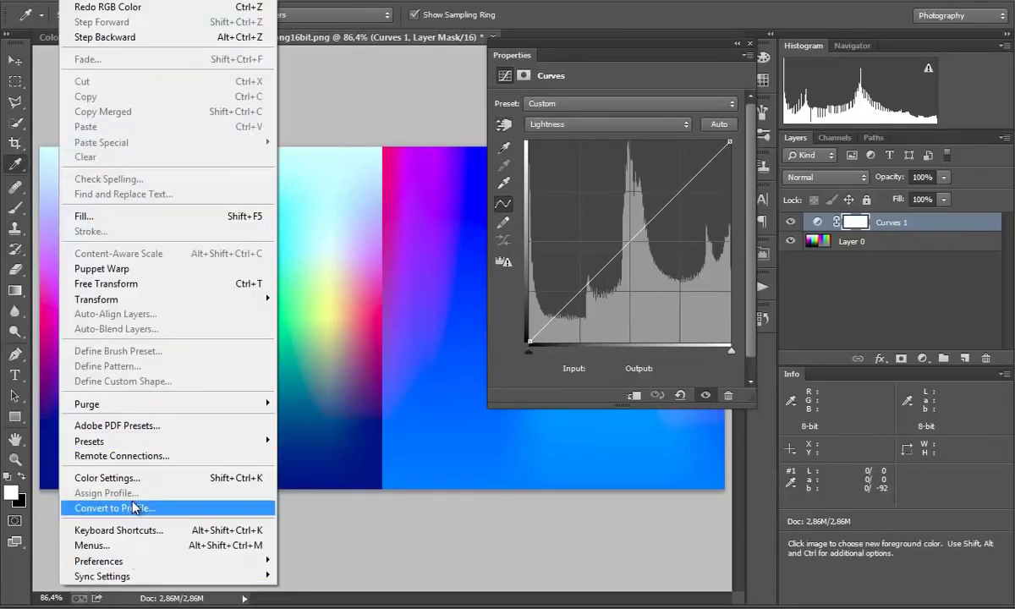
# - Convert the image to the ProPhoto RGB profile, merging the curve into Layer 1
pyautogui.click(132, 507)
pyautogui.click(235, 278)
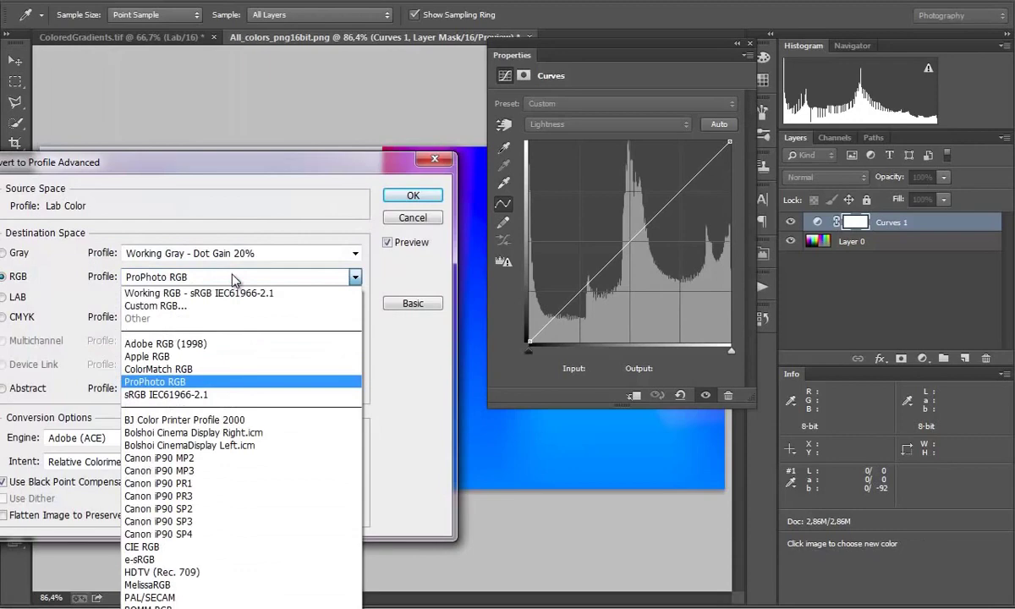
pyautogui.click(235, 278)
pyautogui.click(413, 195)
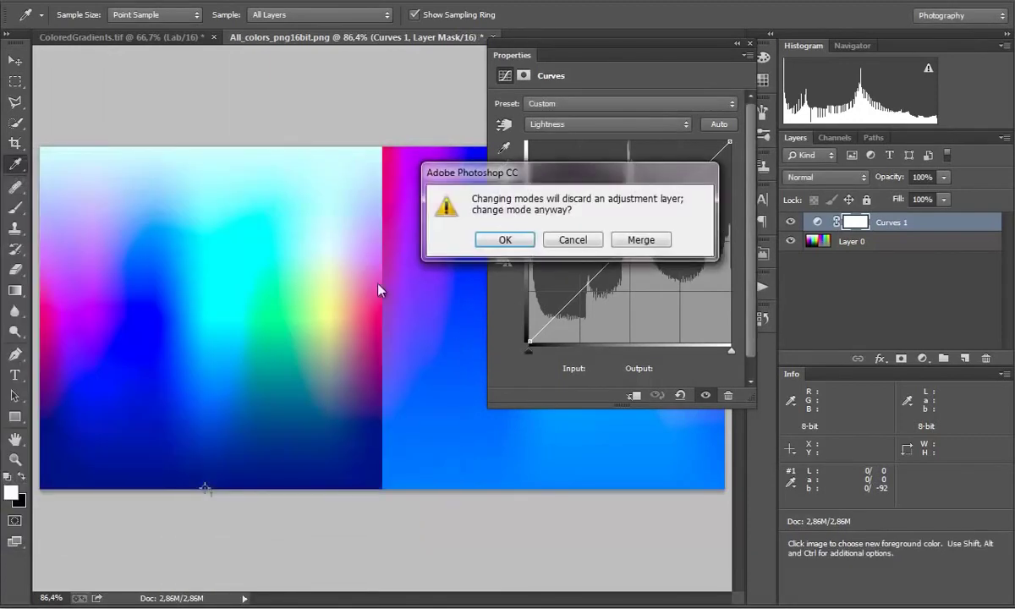
pyautogui.click(643, 240)
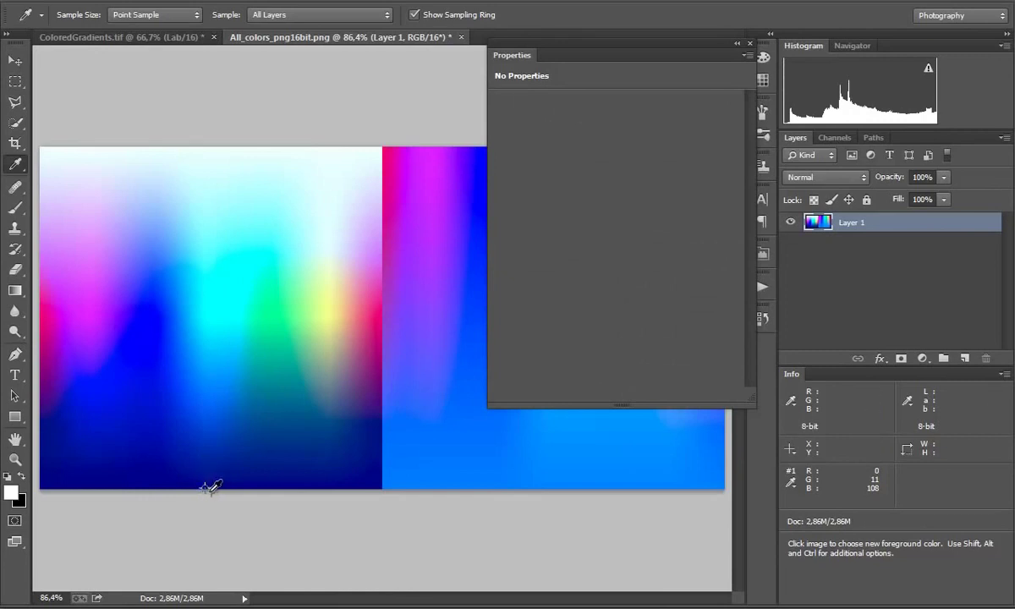
# - Change the image mode back to Lab Color
pyautogui.click(96, 2)
pyautogui.moveTo(116, 7)
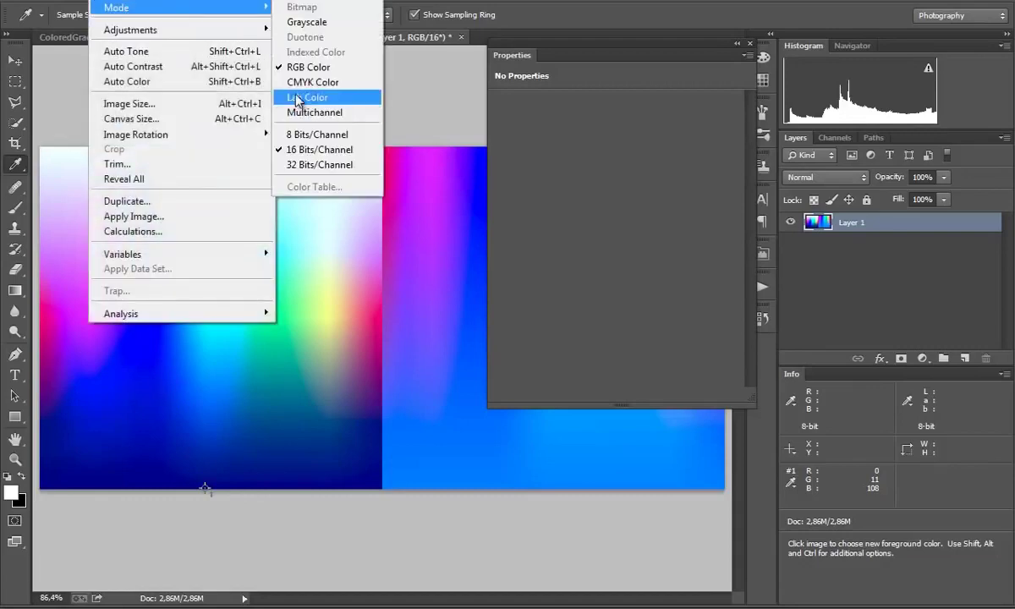
pyautogui.click(298, 94)
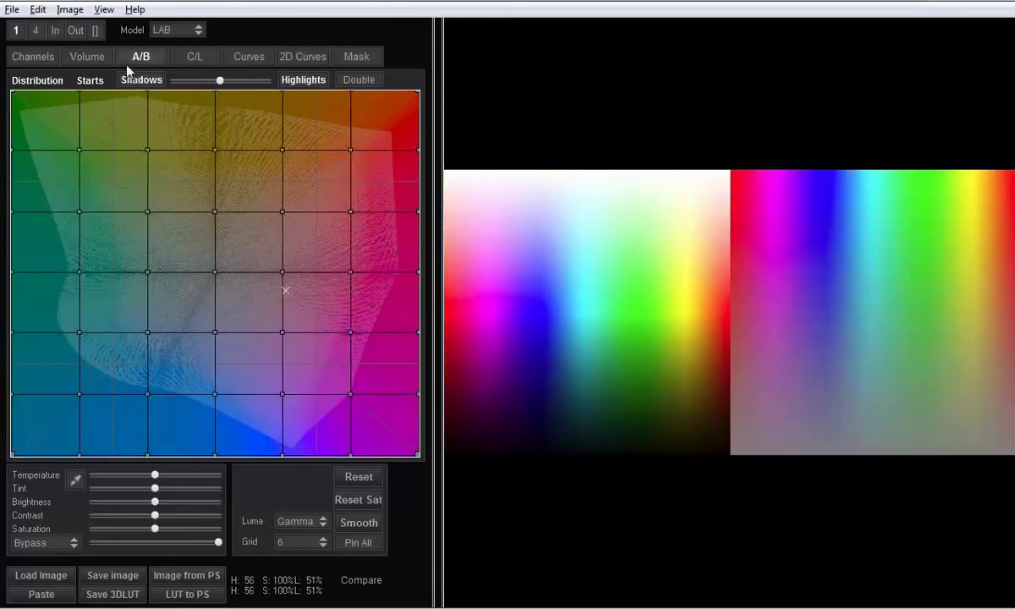
# - Enable Shadows, try and undo a blue shift of the grid centre, and max out preview saturation
pyautogui.click(135, 79)
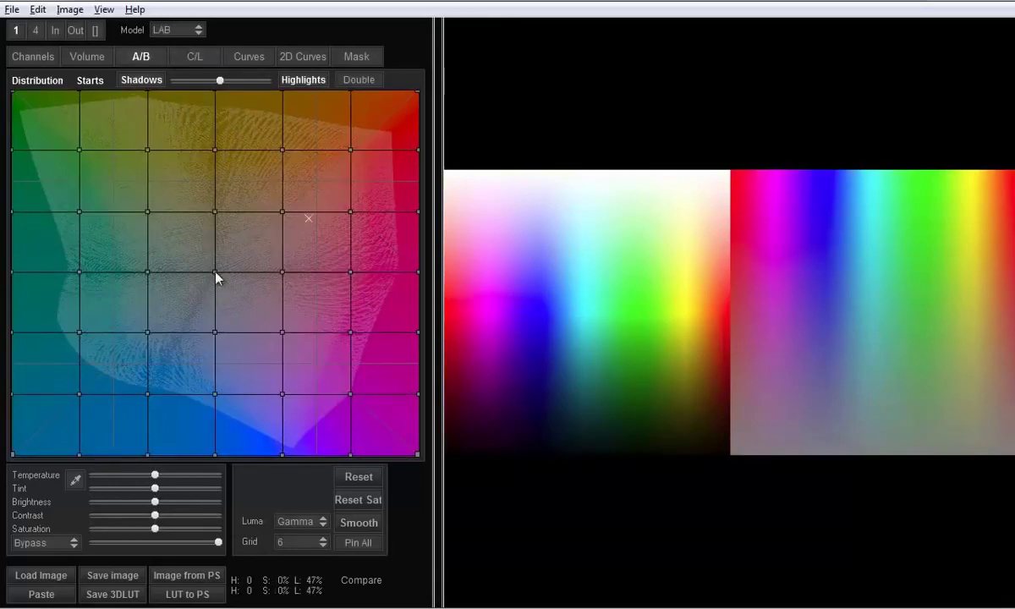
pyautogui.moveTo(215, 272); pyautogui.dragTo(214, 432)
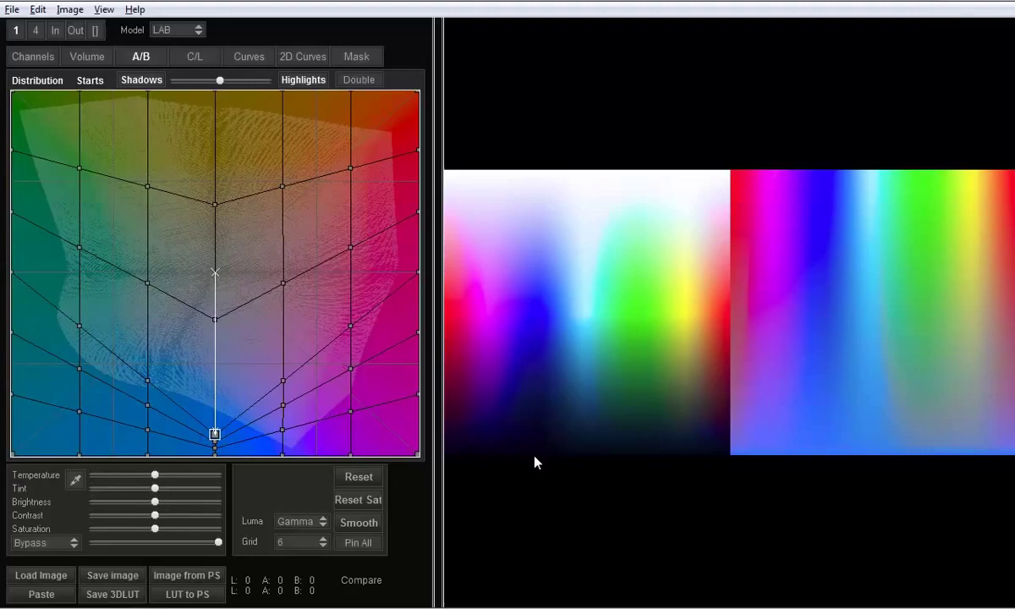
pyautogui.hotkey('ctrl', 'z')
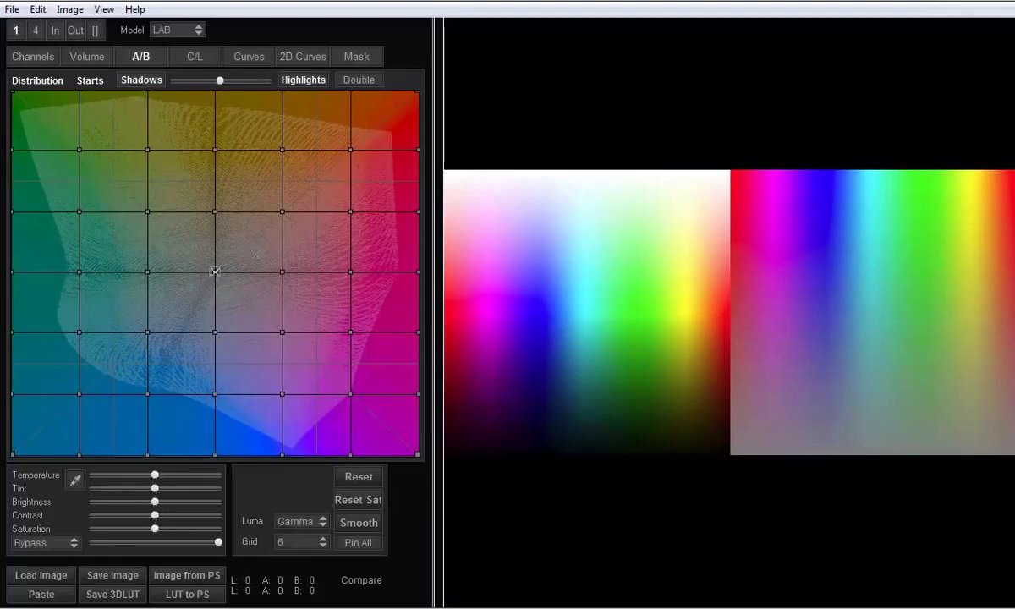
pyautogui.moveTo(158, 529); pyautogui.dragTo(221, 531)
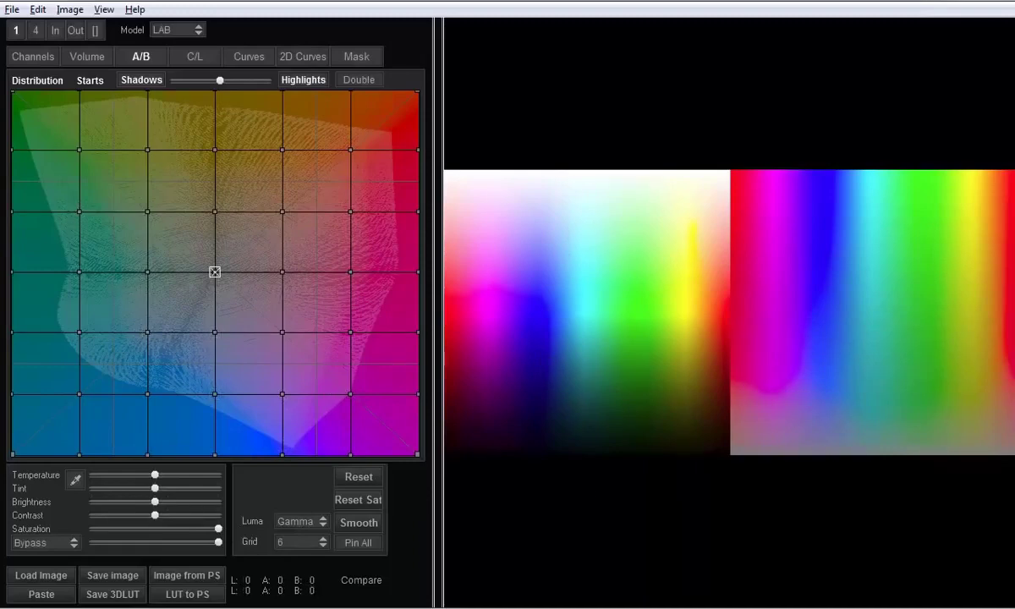
pyautogui.hotkey('alt', 'Tab')
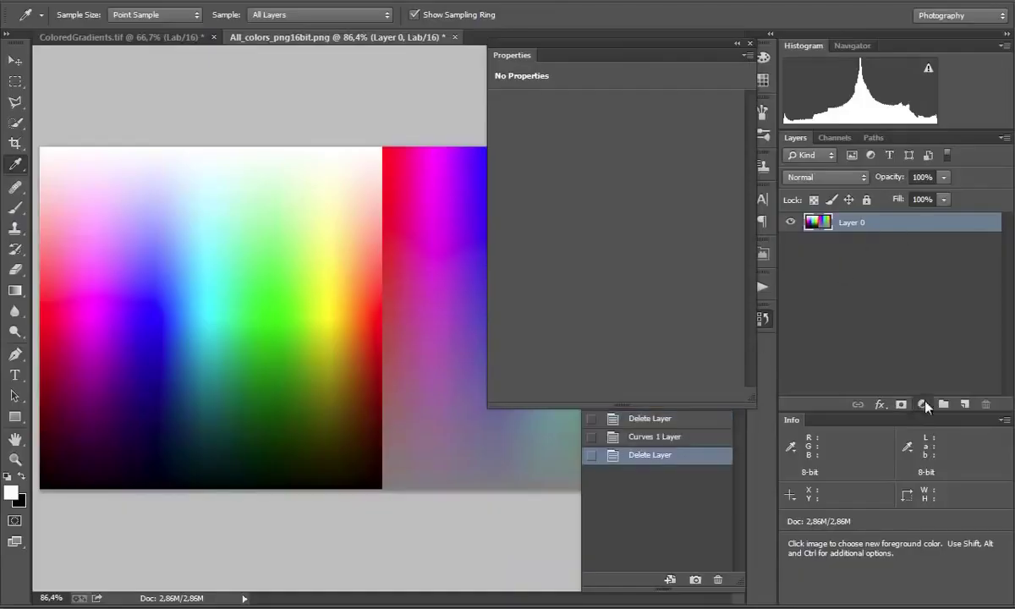
# - Try a Hue/Saturation layer with saturation pushed to +100, then delete it
pyautogui.click(924, 405)
pyautogui.click(930, 204)
pyautogui.moveTo(614, 199); pyautogui.dragTo(710, 199)
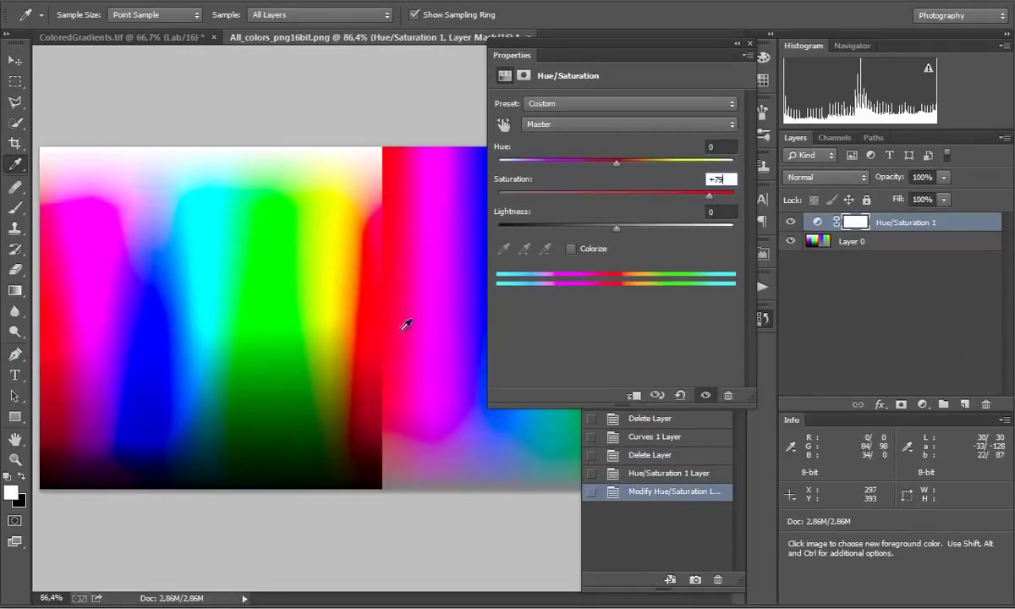
pyautogui.moveTo(709, 195); pyautogui.dragTo(615, 216)
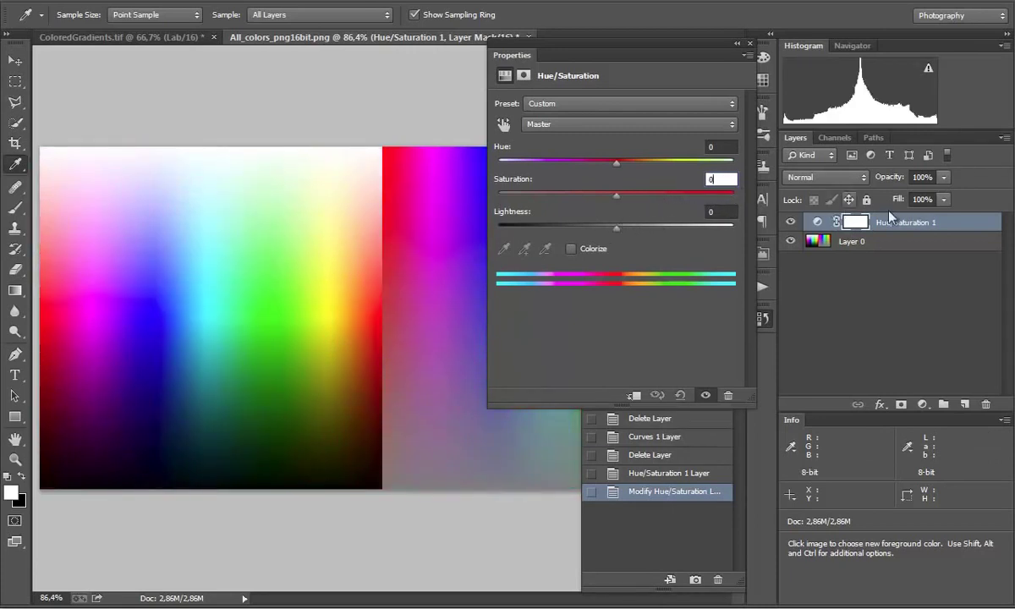
pyautogui.moveTo(889, 217); pyautogui.dragTo(985, 404)
# - Add a Curves layer moving both ends of the a and b curves inward to ±40
pyautogui.click(923, 404)
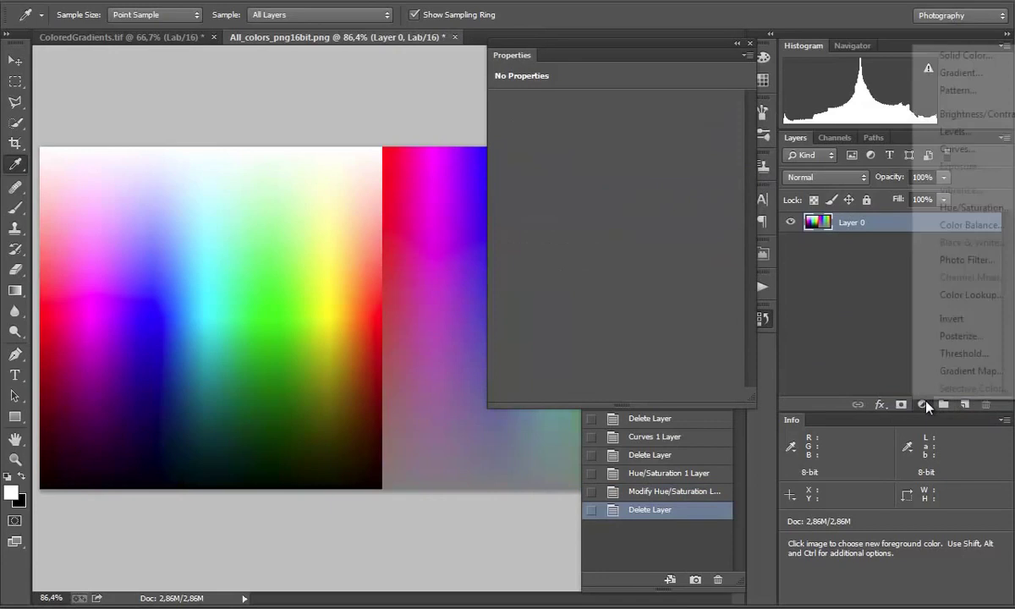
pyautogui.click(958, 149)
pyautogui.click(607, 124)
pyautogui.click(592, 154)
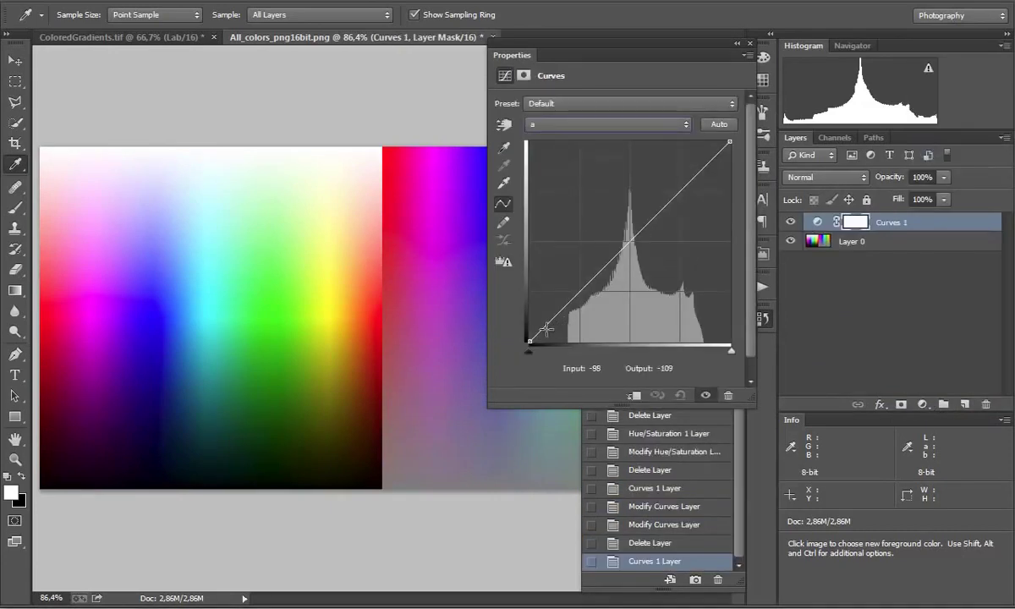
pyautogui.moveTo(529, 343); pyautogui.dragTo(599, 342)
pyautogui.moveTo(730, 143); pyautogui.dragTo(665, 128)
pyautogui.click(632, 127)
pyautogui.click(609, 167)
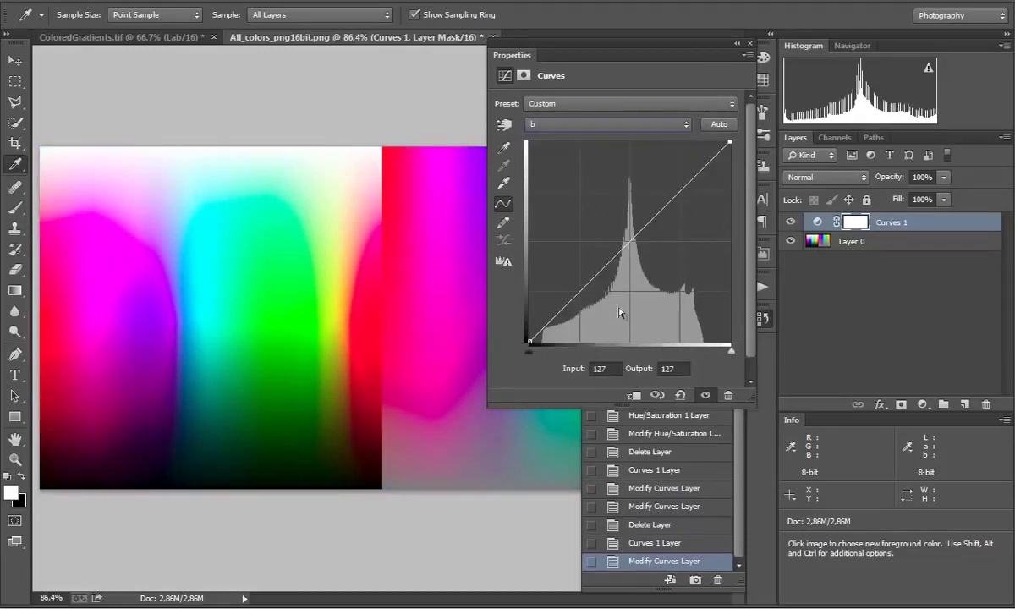
pyautogui.moveTo(530, 340); pyautogui.dragTo(600, 341)
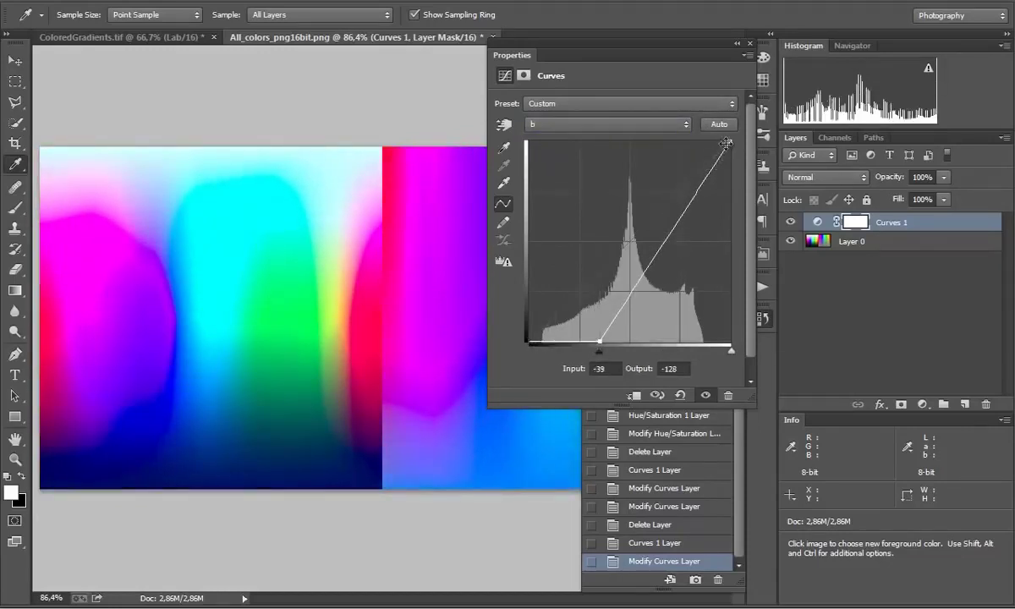
pyautogui.moveTo(726, 144); pyautogui.dragTo(661, 124)
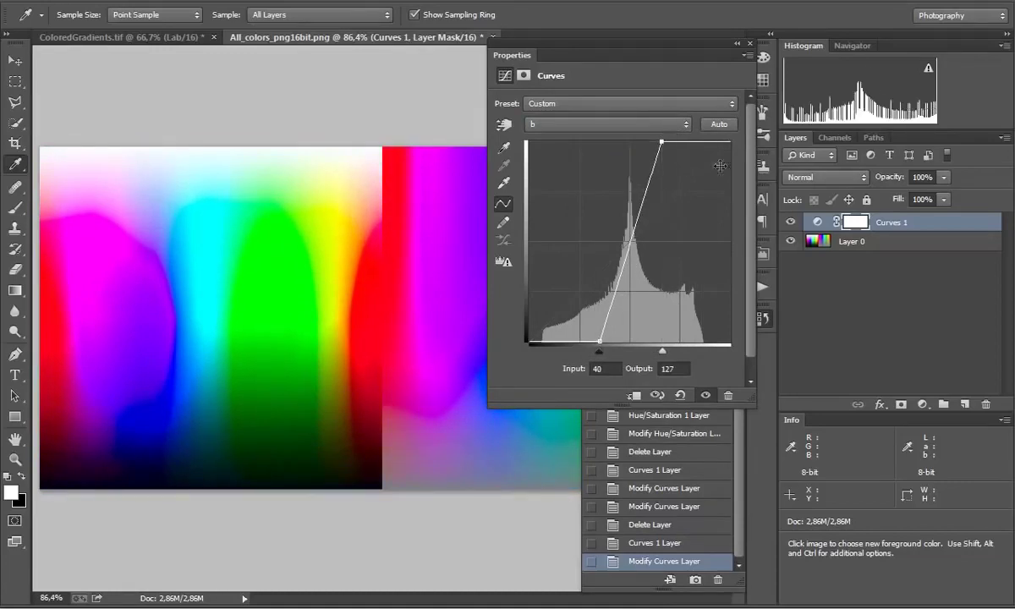
# - Toggle the Curves 1 layer's visibility repeatedly to compare the boosted and original gradients
pyautogui.click(791, 222)
pyautogui.click(791, 222)
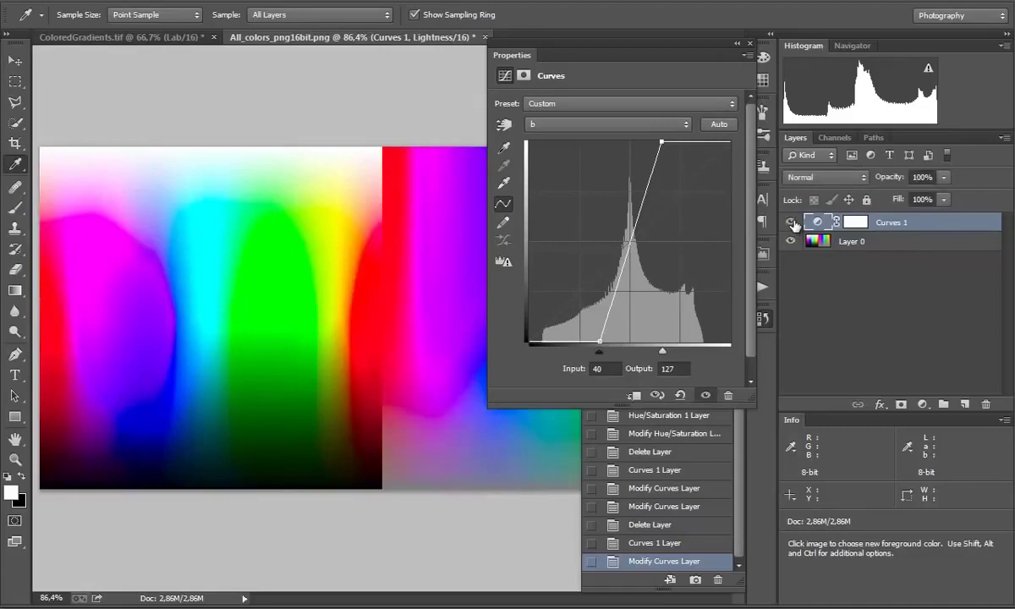
pyautogui.click(791, 223)
pyautogui.click(791, 222)
pyautogui.click(791, 222)
pyautogui.click(791, 222)
pyautogui.click(791, 222)
pyautogui.click(790, 223)
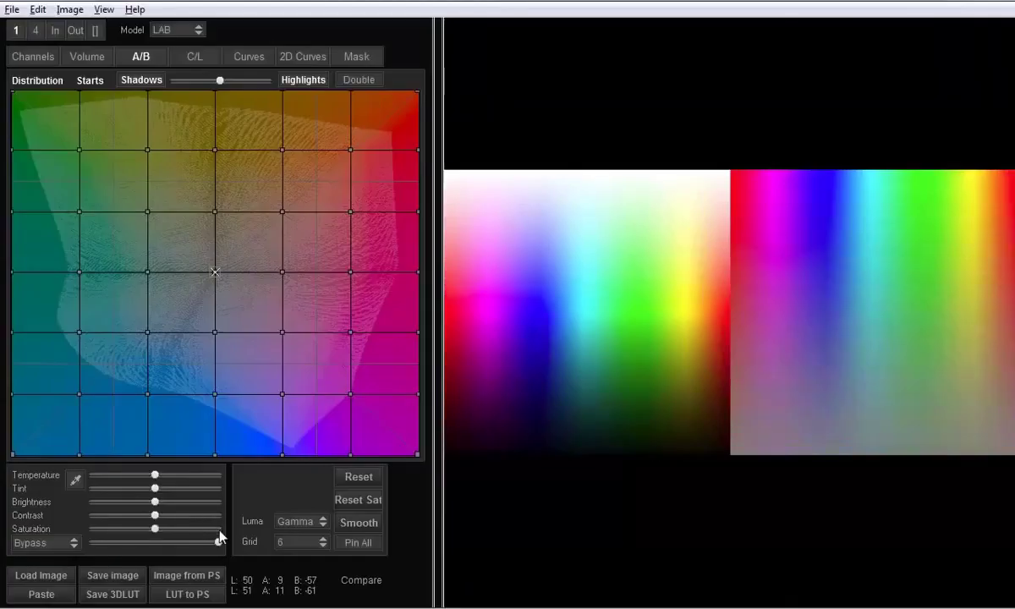
# - Switch the colour model from LAB to LXY, then display the two C/L grids
pyautogui.click(160, 28)
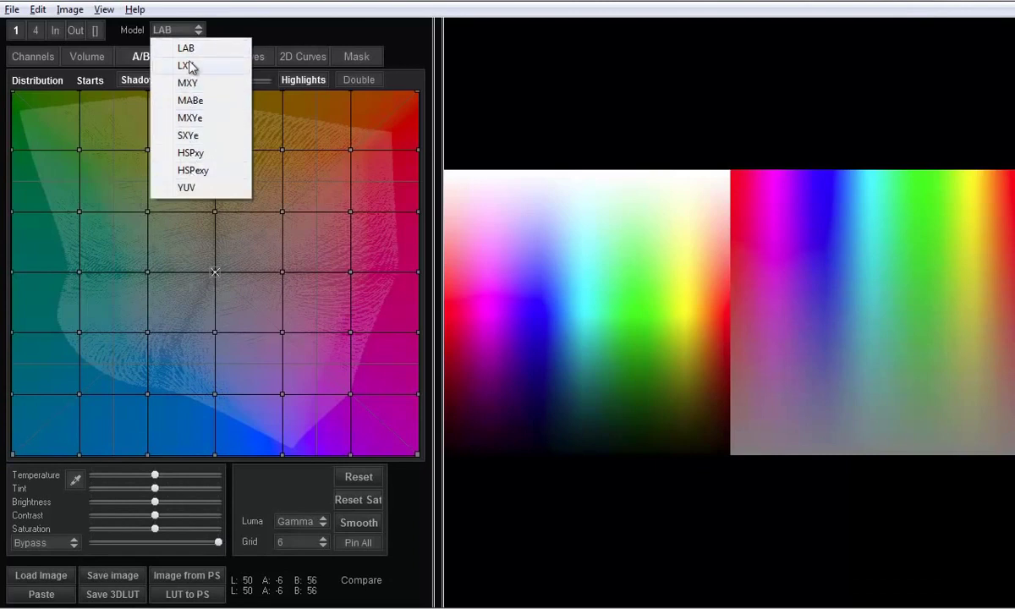
pyautogui.click(170, 31)
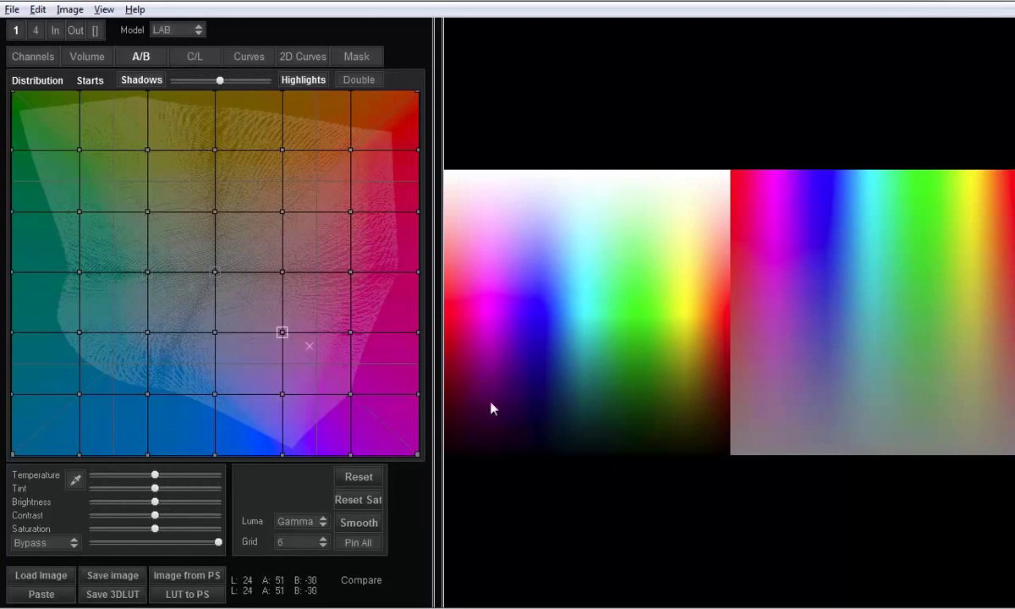
pyautogui.click(166, 32)
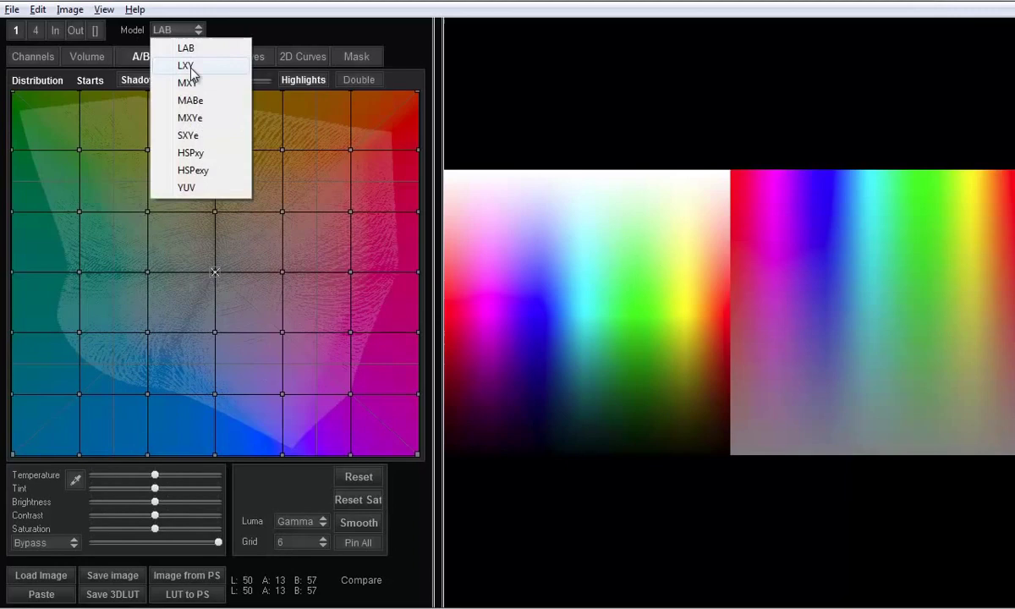
pyautogui.click(179, 70)
pyautogui.click(196, 31)
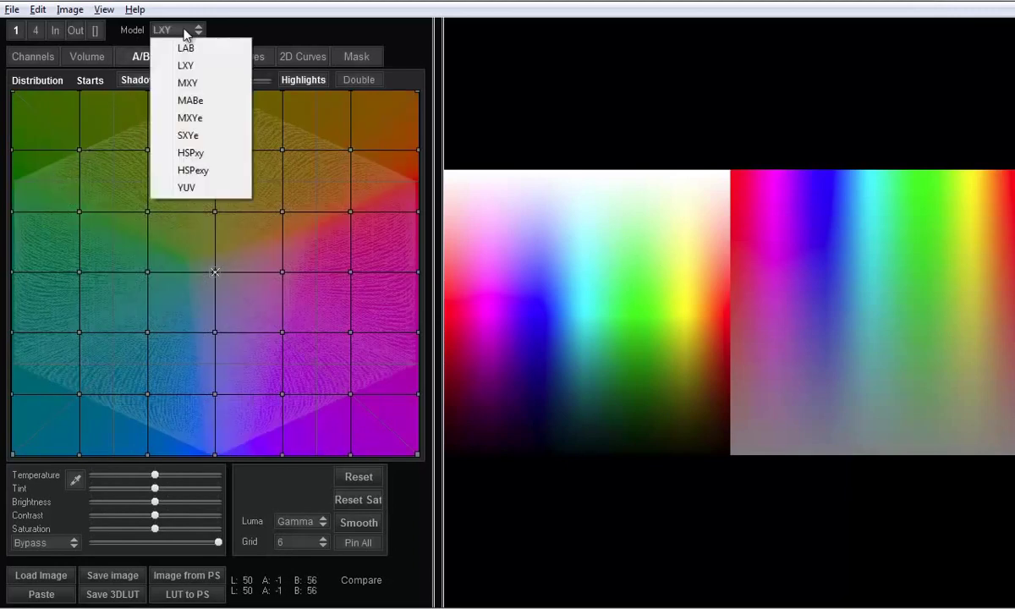
pyautogui.click(196, 31)
pyautogui.click(196, 32)
pyautogui.click(187, 66)
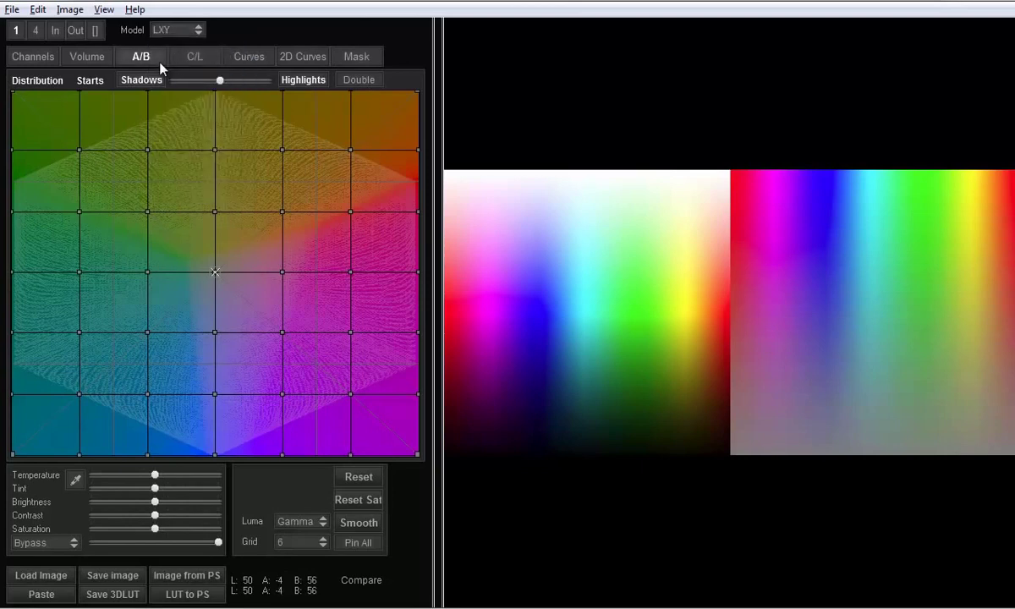
pyautogui.click(190, 33)
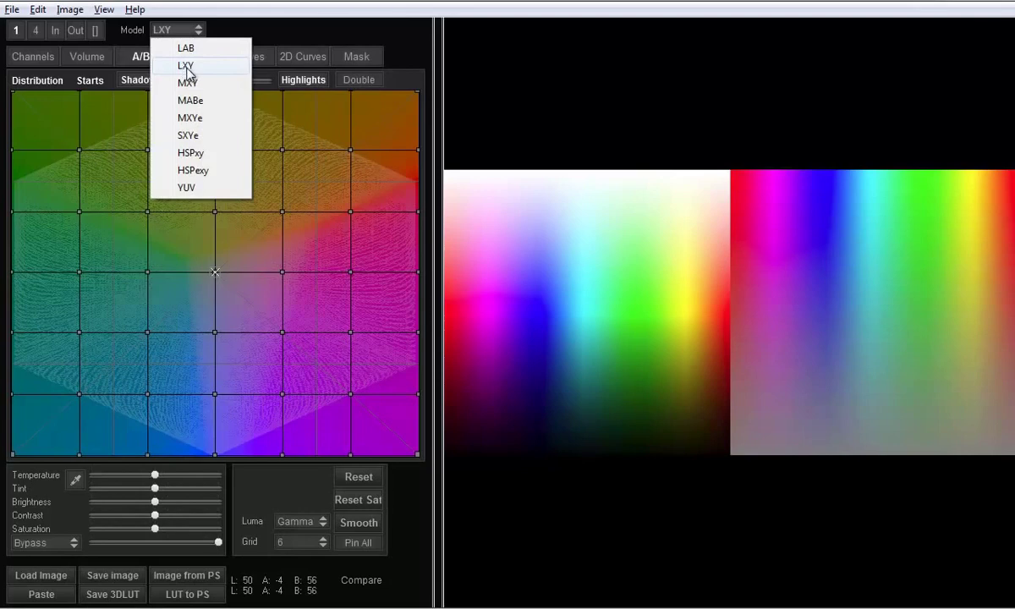
pyautogui.click(187, 67)
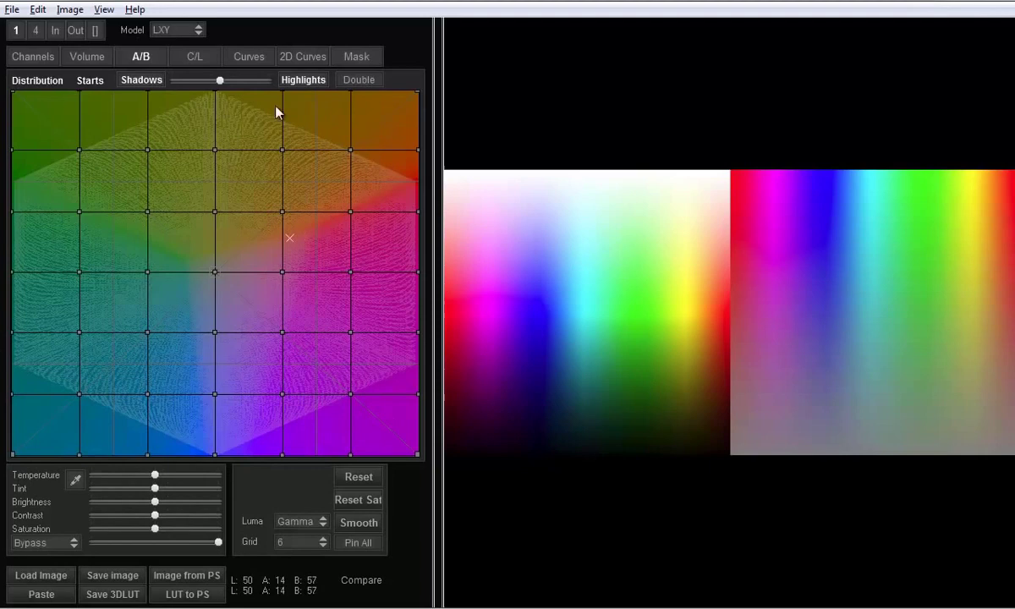
pyautogui.click(192, 56)
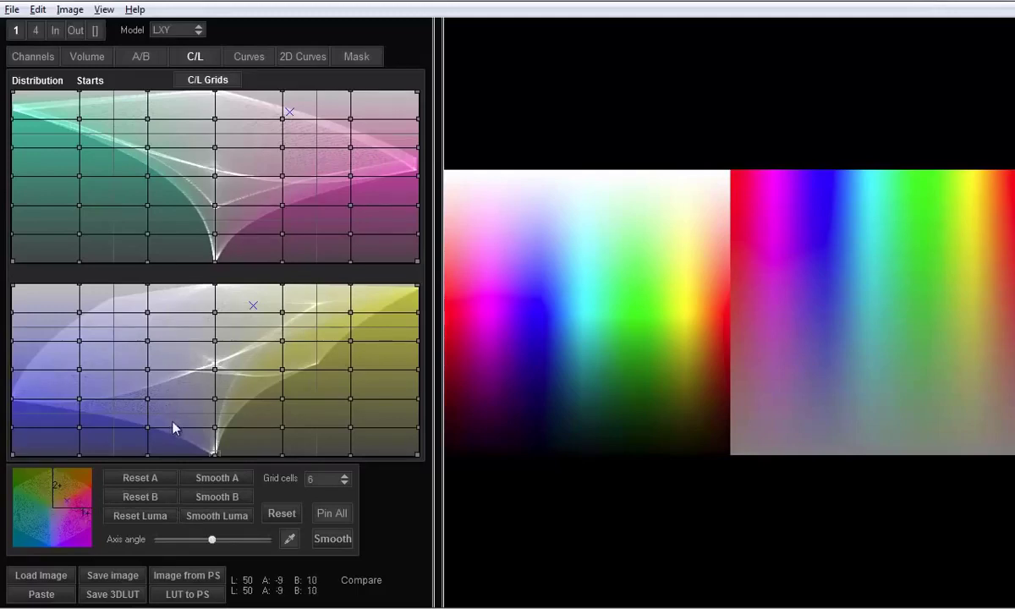
# - Rotate the C/L grids with Axis angle, switch the model to YUV, and recentre Axis angle
pyautogui.moveTo(211, 539); pyautogui.dragTo(262, 545)
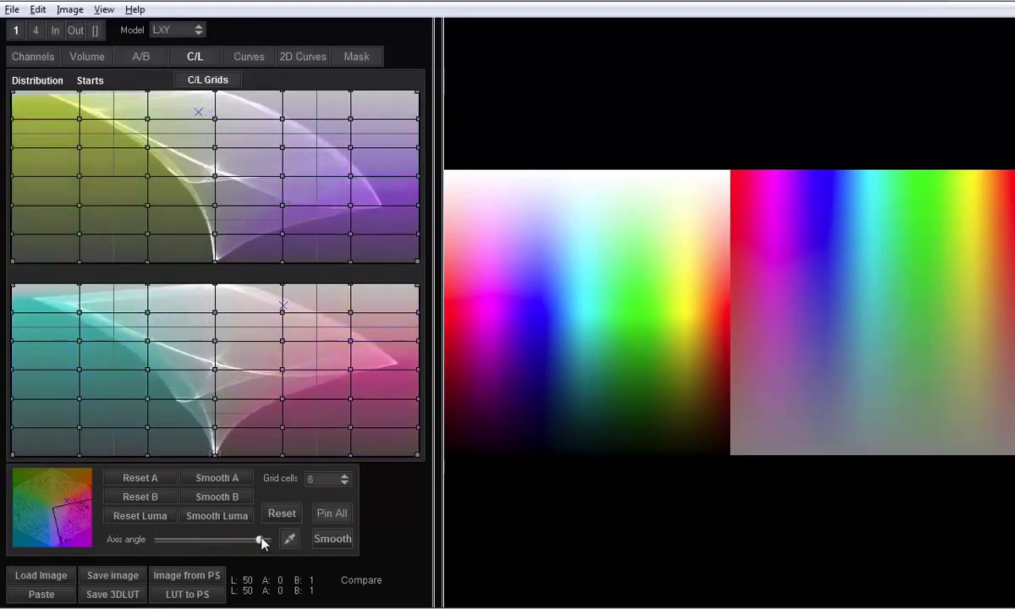
pyautogui.click(176, 30)
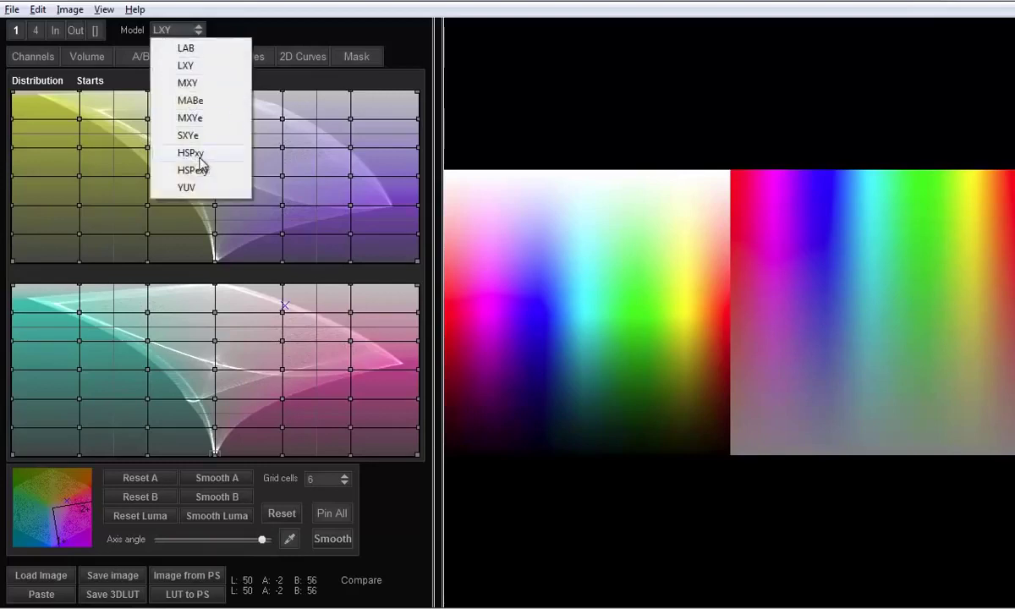
pyautogui.click(194, 194)
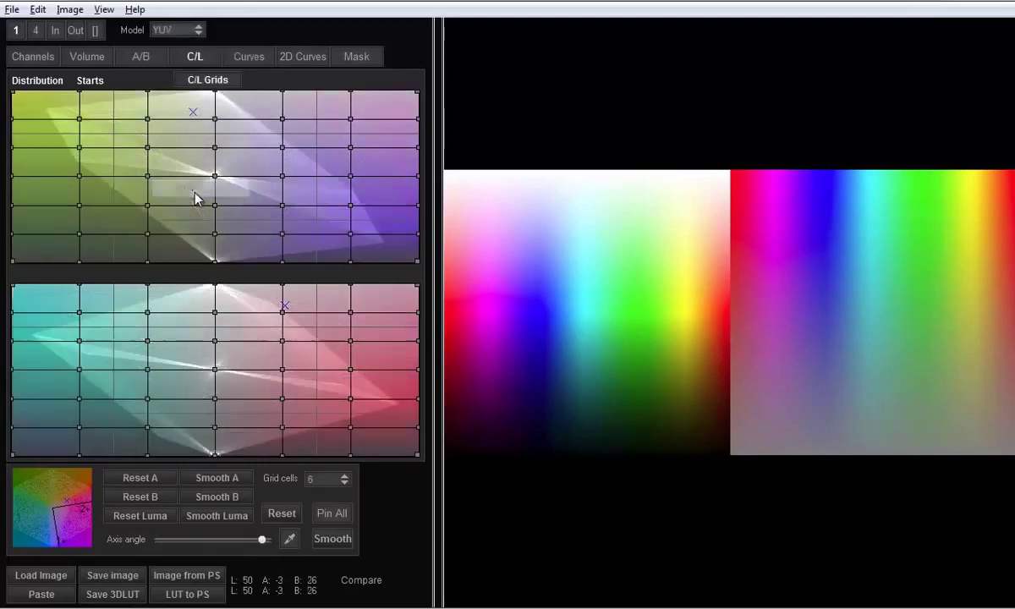
pyautogui.click(251, 541)
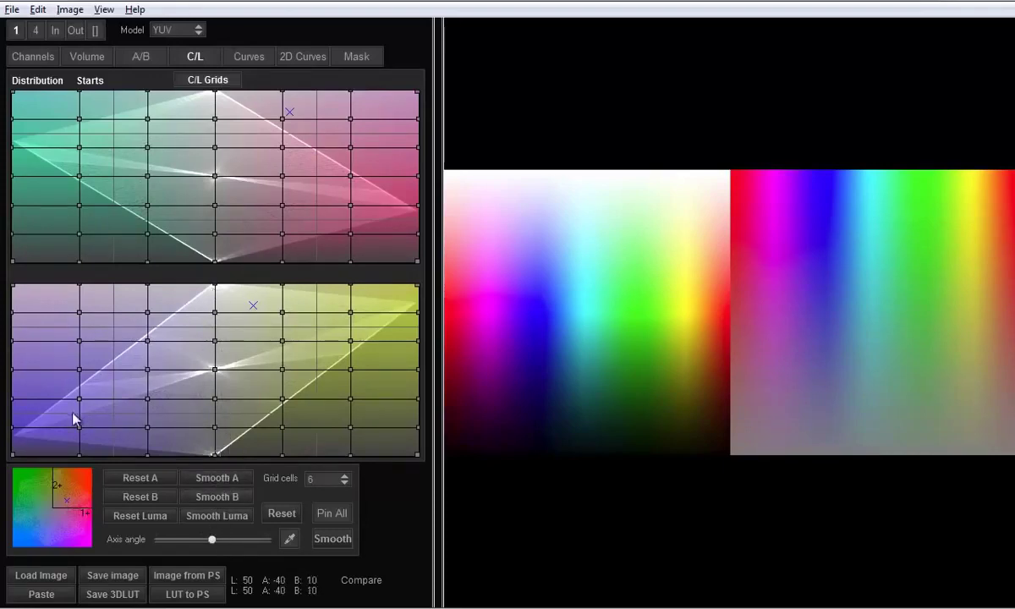
pyautogui.moveTo(211, 540)
pyautogui.mouseDown()
pyautogui.moveTo(271, 546)
pyautogui.moveTo(211, 541)
pyautogui.mouseUp()
# - Try the MXY and then the MXYe colour models on the C/L grids
pyautogui.click(197, 30)
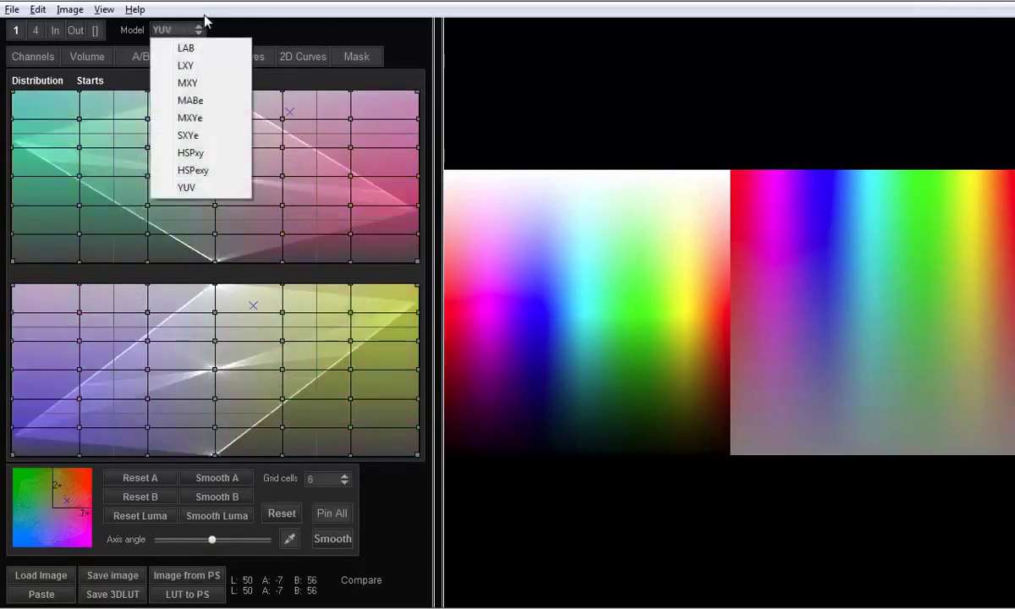
pyautogui.click(198, 30)
pyautogui.click(197, 32)
pyautogui.click(201, 83)
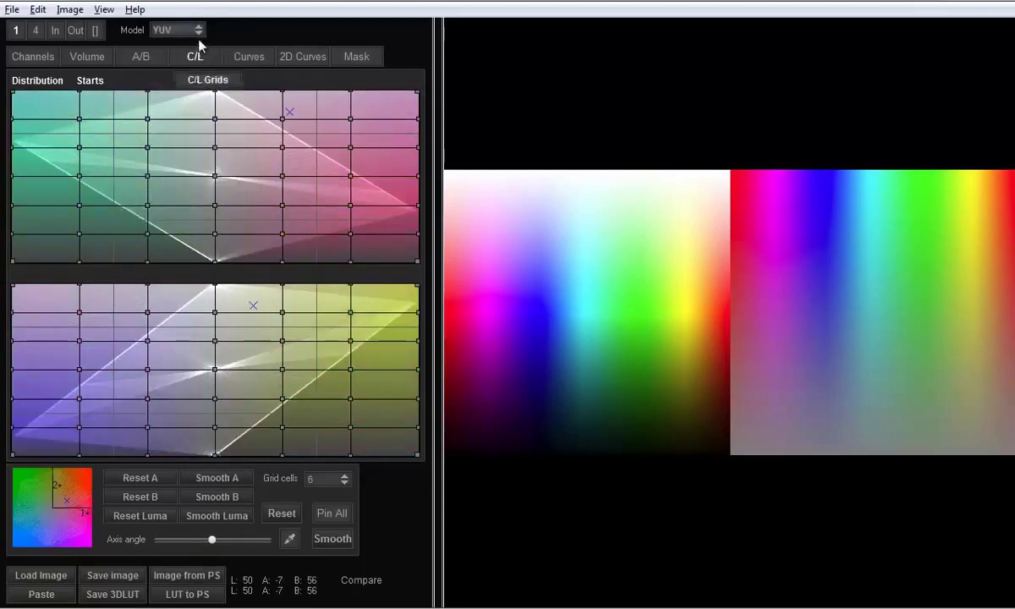
pyautogui.click(168, 30)
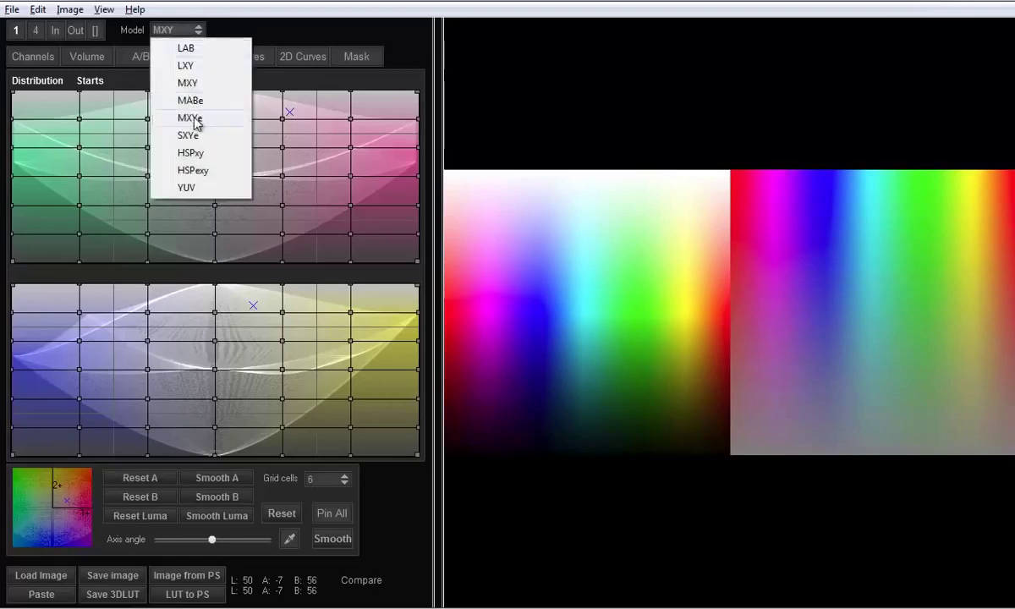
pyautogui.click(186, 114)
# - Try the SXYe colour model, then return to LAB
pyautogui.click(193, 32)
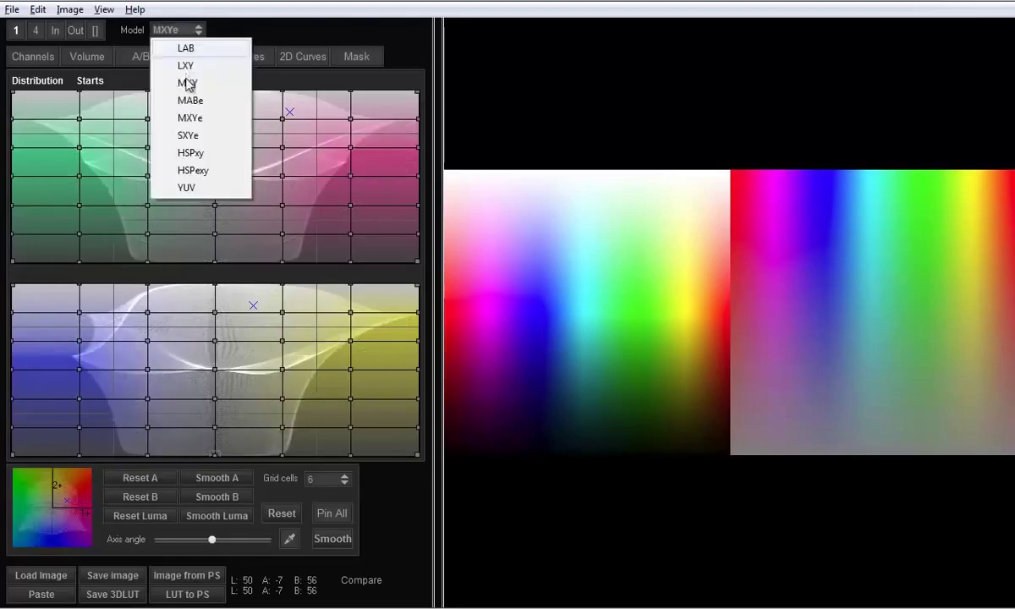
pyautogui.click(191, 117)
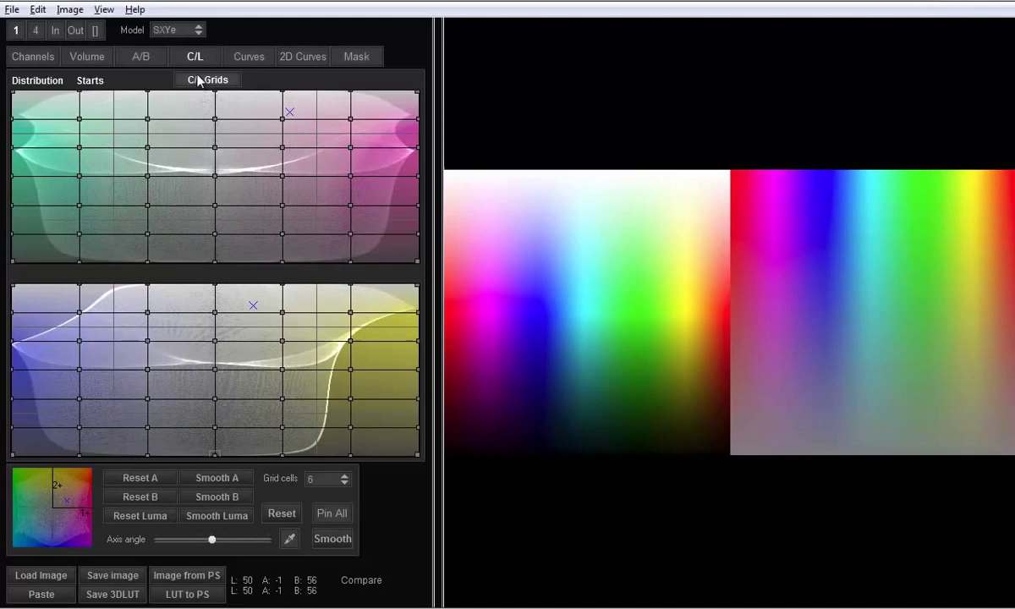
pyautogui.click(189, 32)
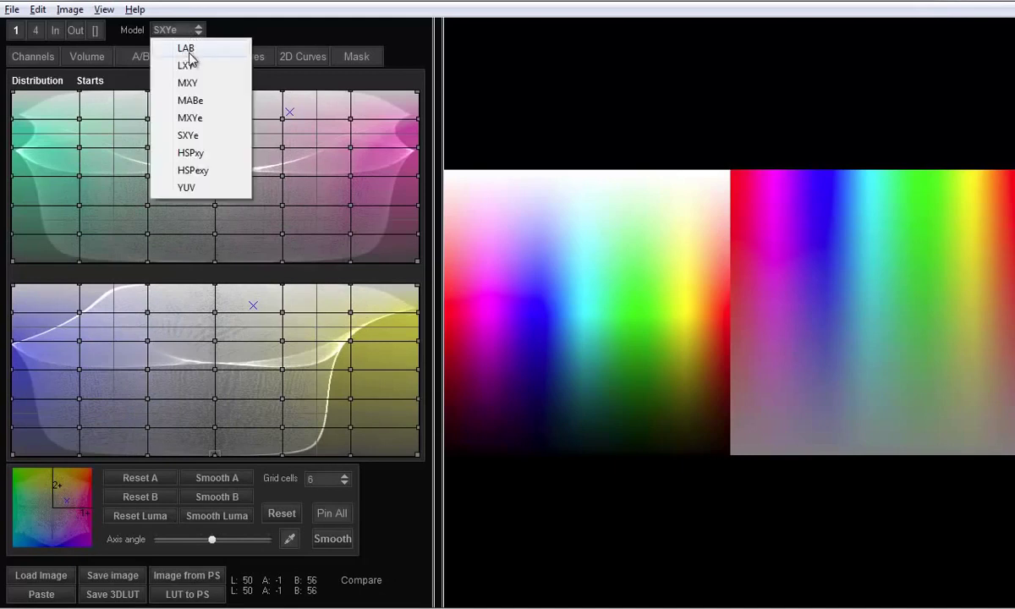
pyautogui.click(192, 50)
pyautogui.click(195, 29)
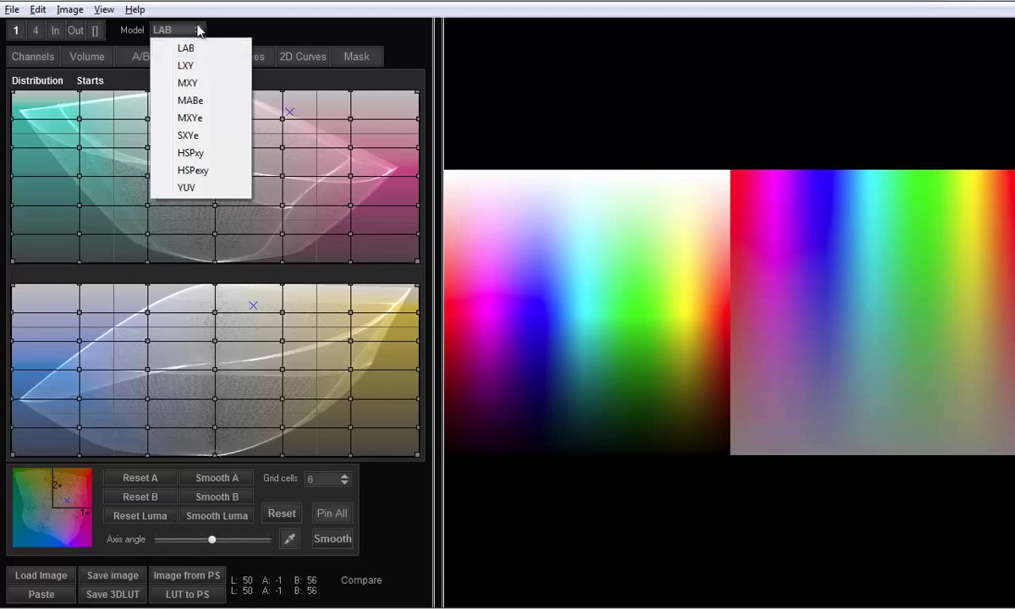
# - Under YUV, show the curves and test the luminance black and white points, then straighten them
pyautogui.click(188, 188)
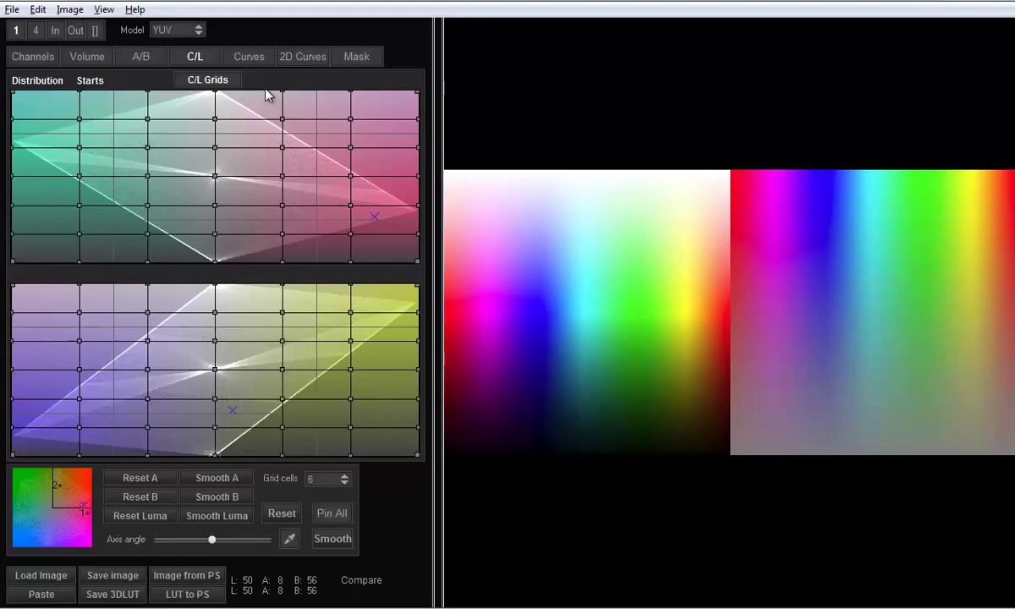
pyautogui.click(250, 57)
pyautogui.moveTo(13, 211); pyautogui.dragTo(13, 185)
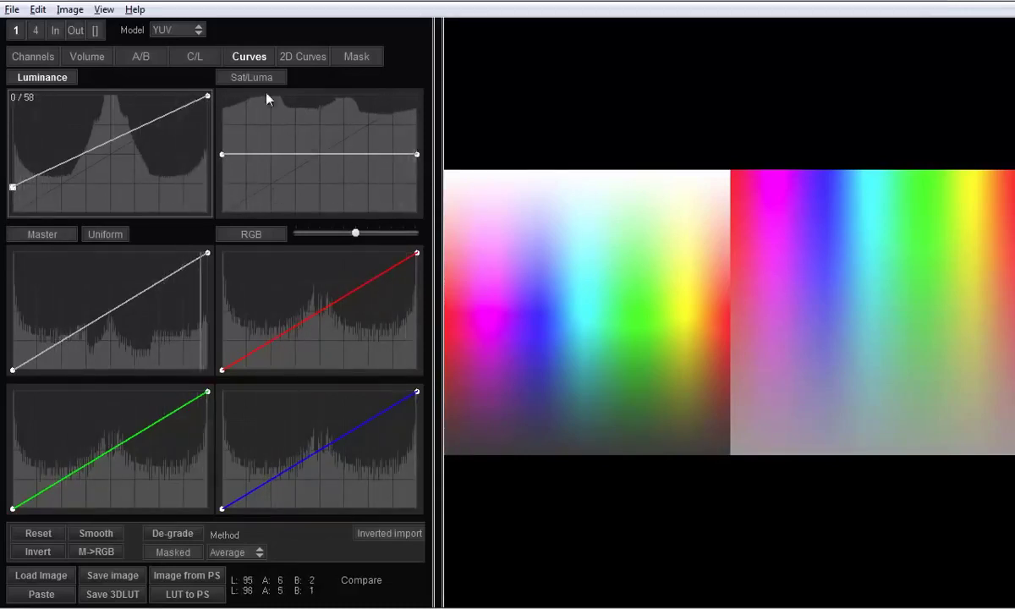
pyautogui.moveTo(211, 96)
pyautogui.mouseDown()
pyautogui.moveTo(219, 149)
pyautogui.moveTo(206, 143)
pyautogui.moveTo(208, 97)
pyautogui.mouseUp()
pyautogui.moveTo(12, 186); pyautogui.dragTo(13, 212)
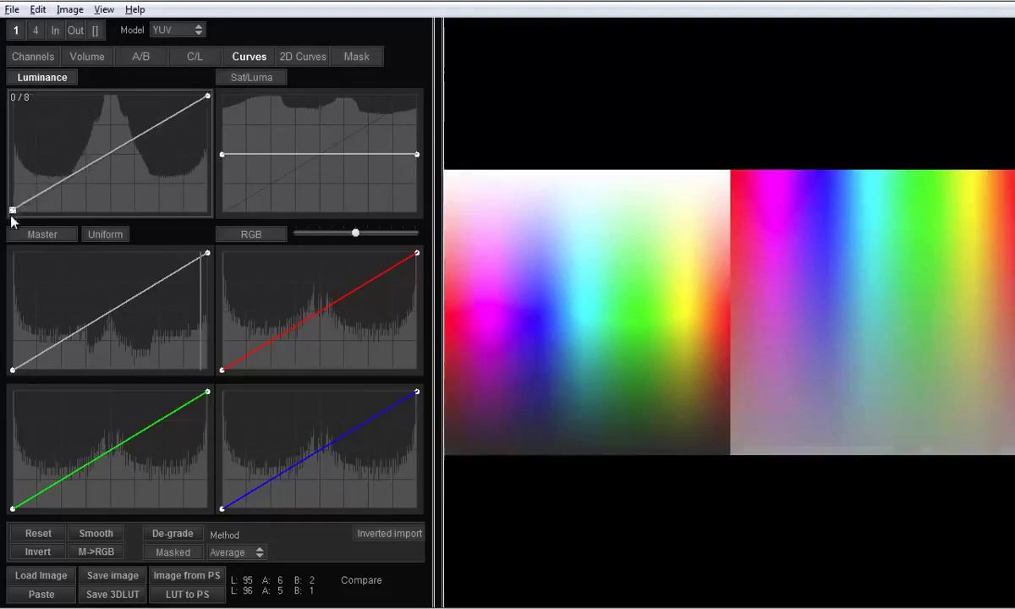
pyautogui.click(188, 30)
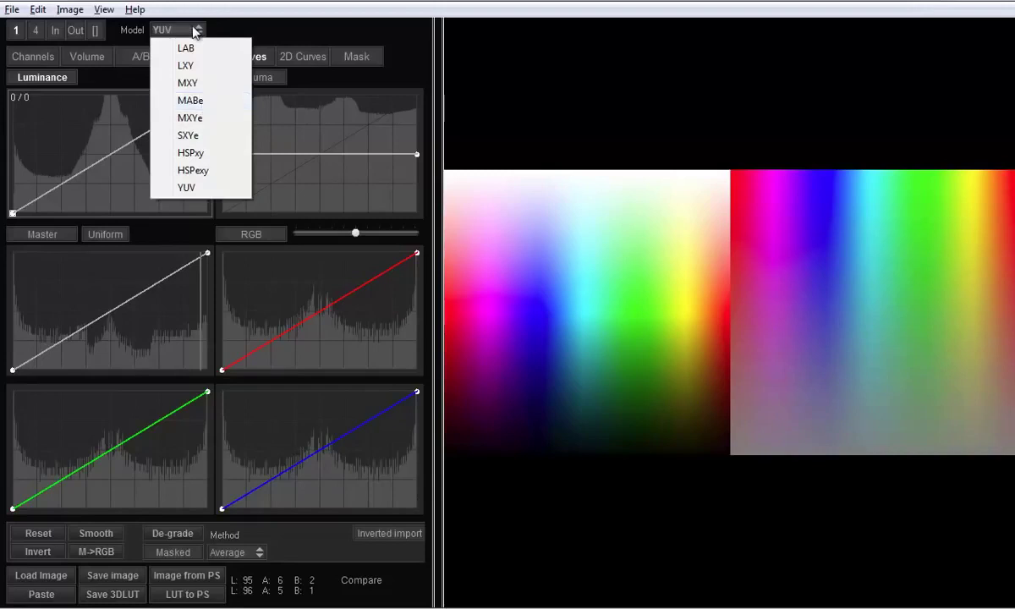
# - Select the MABe model and compare its C/L grids before returning to the curves
pyautogui.click(206, 100)
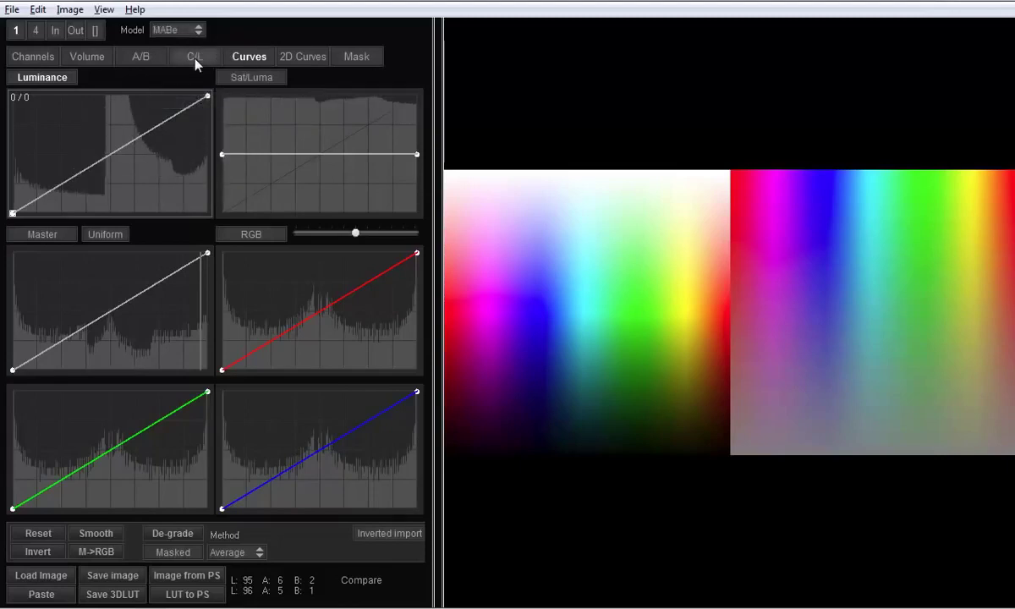
pyautogui.click(194, 56)
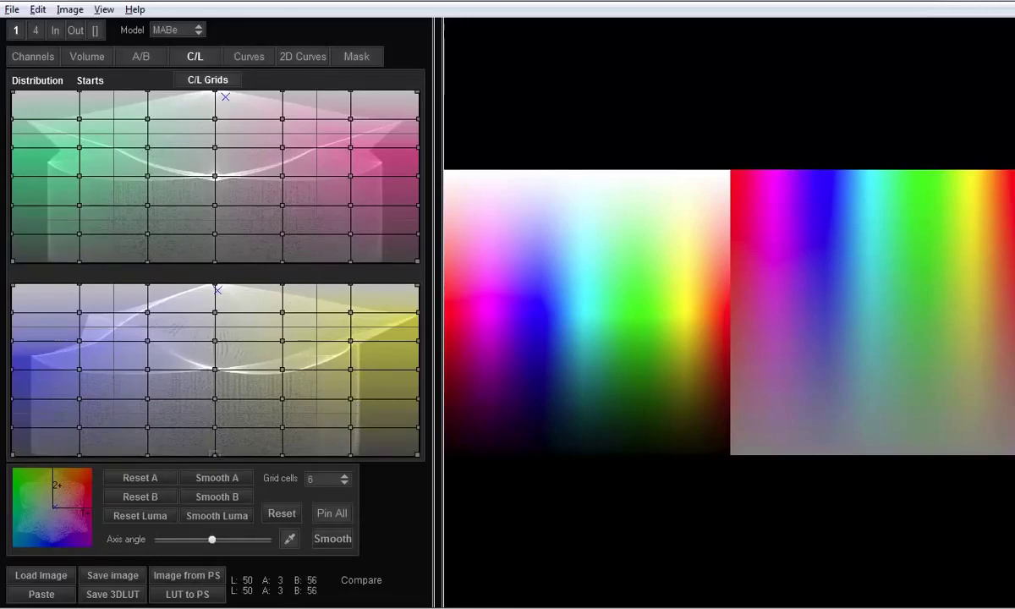
pyautogui.click(251, 56)
# - Raise the luminance black point, lower the white point to 167, and switch to HSPexy
pyautogui.moveTo(15, 215); pyautogui.dragTo(14, 187)
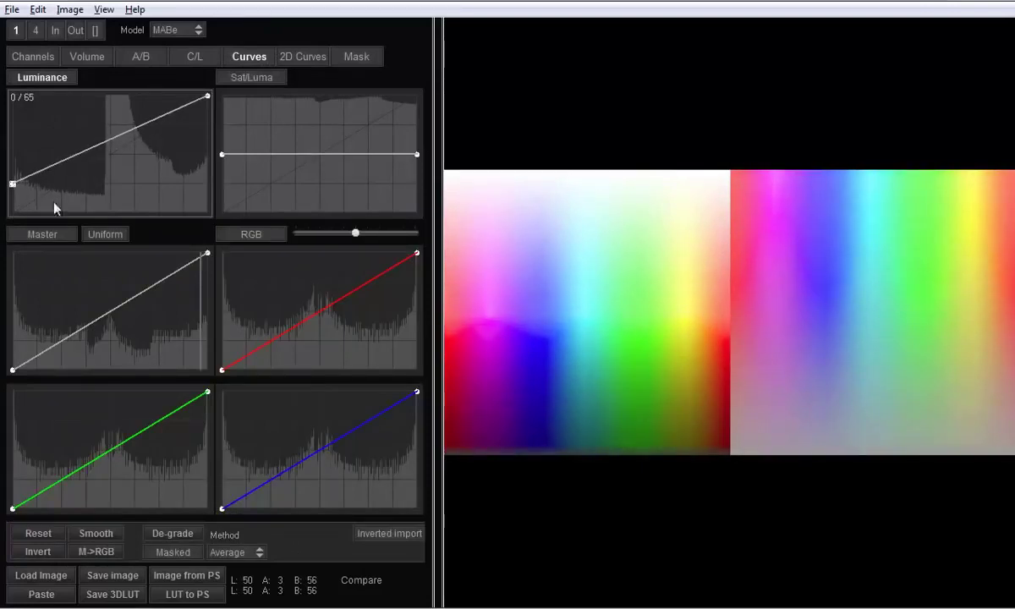
pyautogui.moveTo(208, 97)
pyautogui.mouseDown()
pyautogui.moveTo(208, 138)
pyautogui.moveTo(200, 103)
pyautogui.mouseUp()
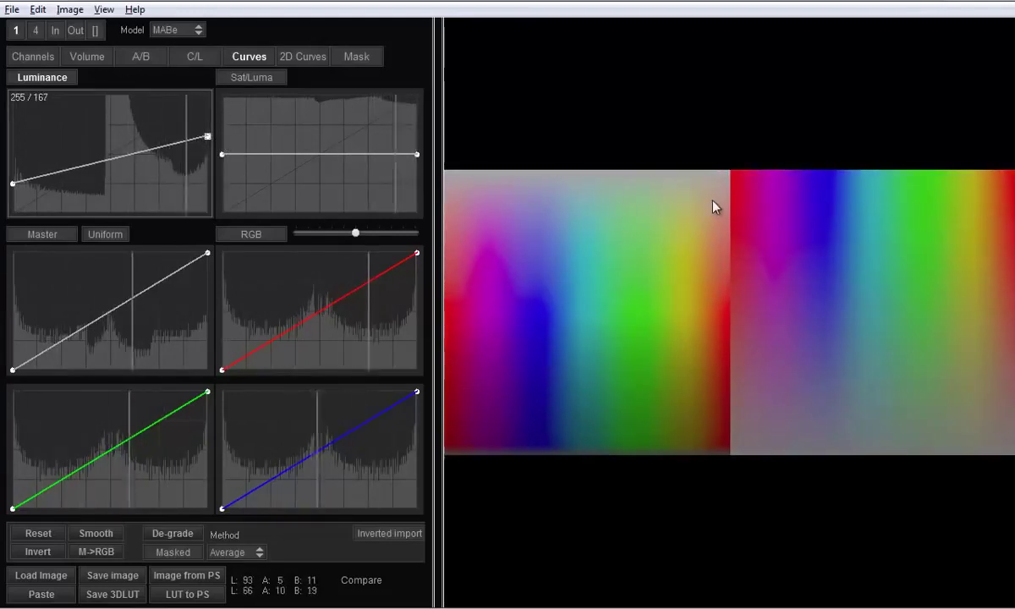
pyautogui.click(175, 34)
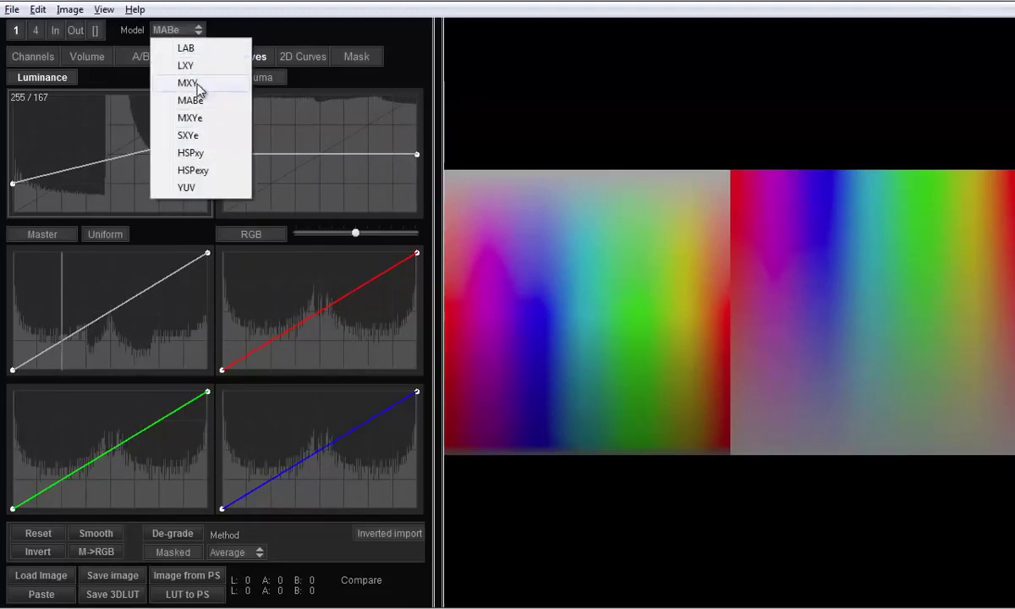
pyautogui.click(198, 173)
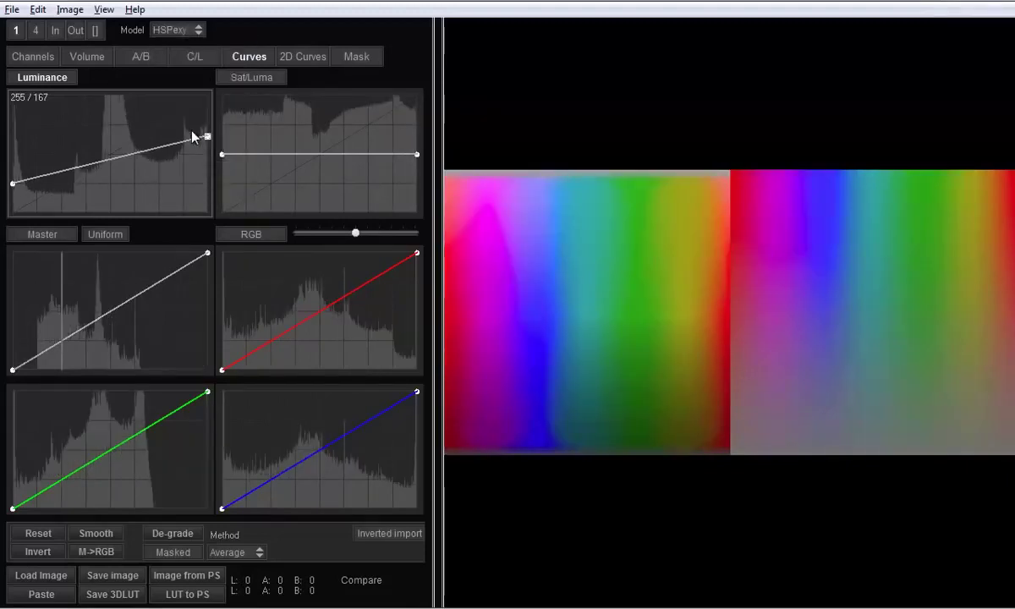
# - Import the colour-bar image from Photoshop on the A/B view and set the model to LAB
pyautogui.click(158, 56)
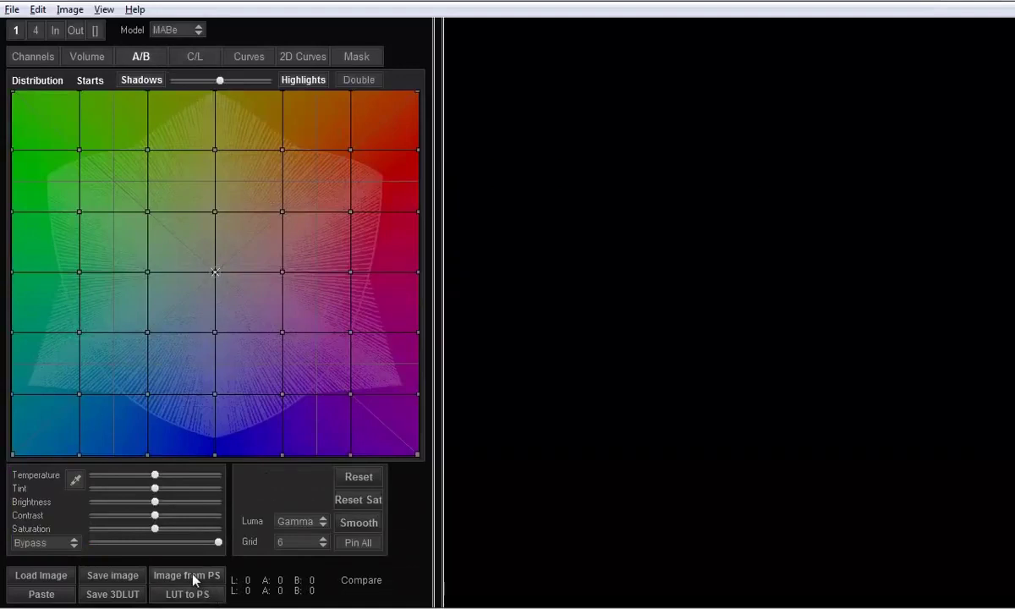
pyautogui.click(194, 579)
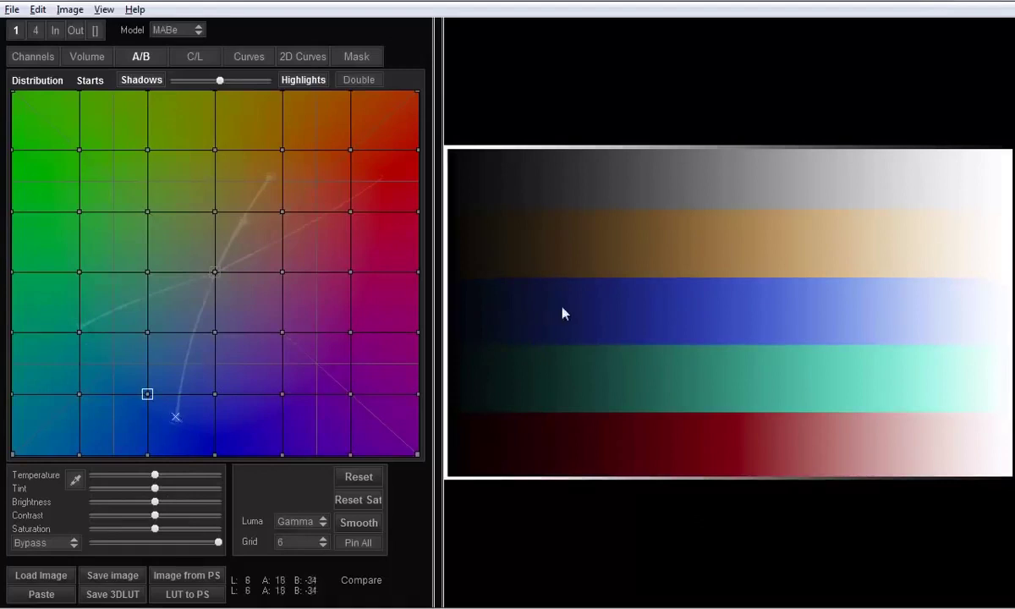
pyautogui.click(191, 30)
pyautogui.click(183, 44)
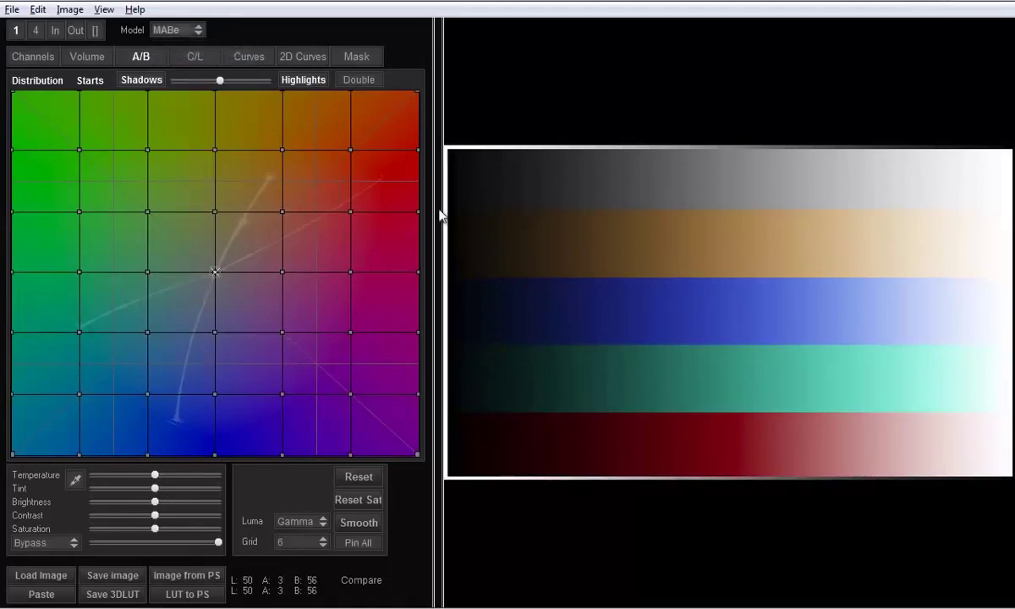
# - Check the LAB C/L grids, then return to the A/B grid and select a node
pyautogui.click(195, 57)
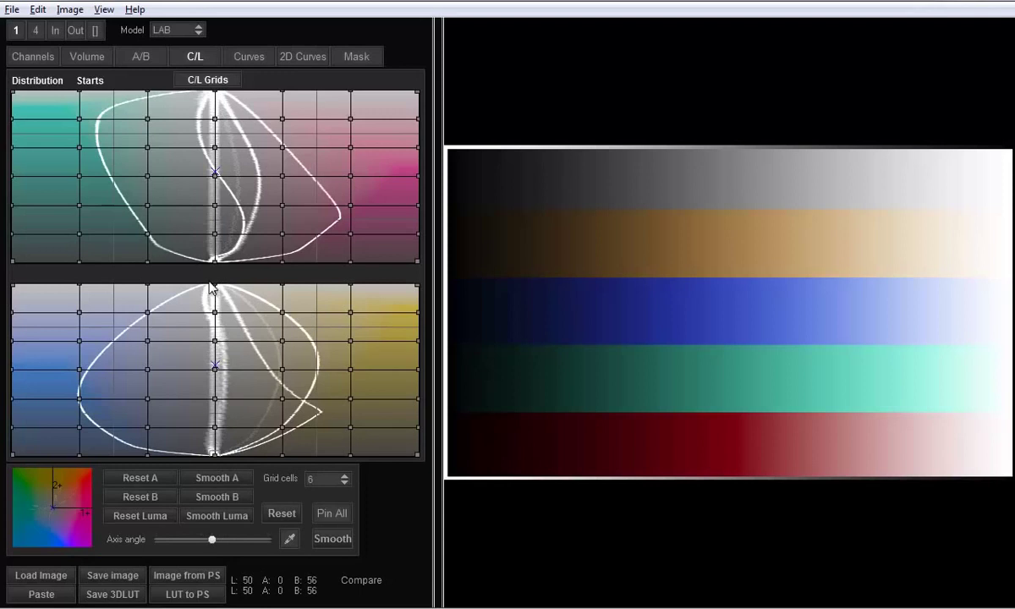
pyautogui.click(135, 56)
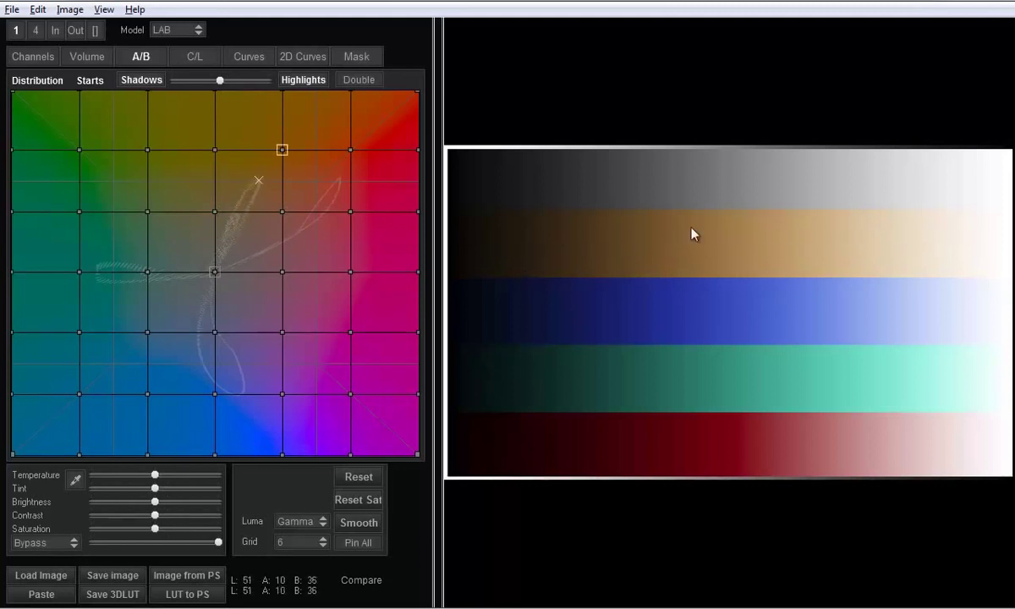
pyautogui.click(215, 271)
pyautogui.click(195, 32)
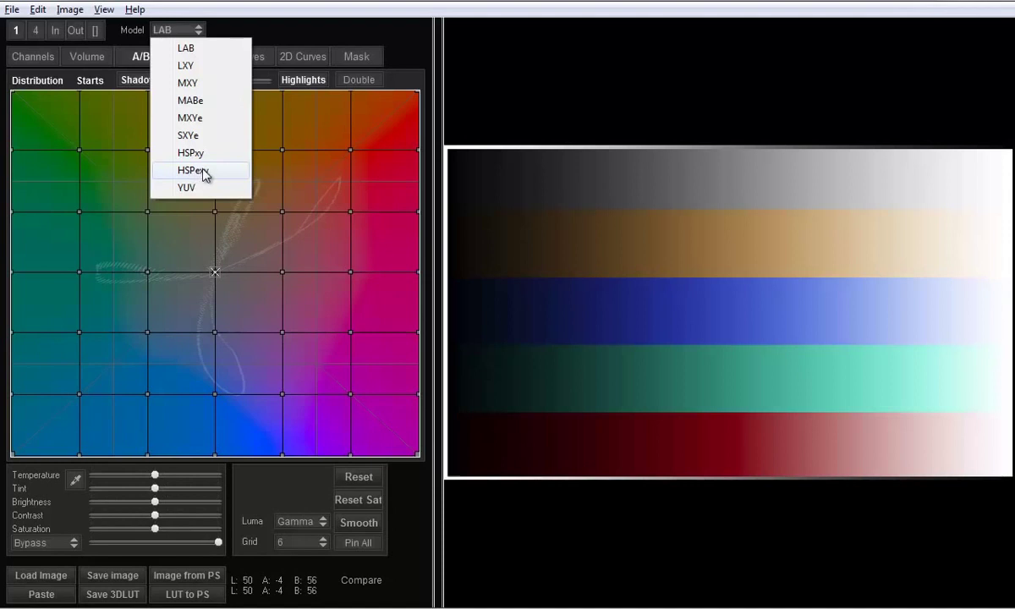
pyautogui.click(205, 175)
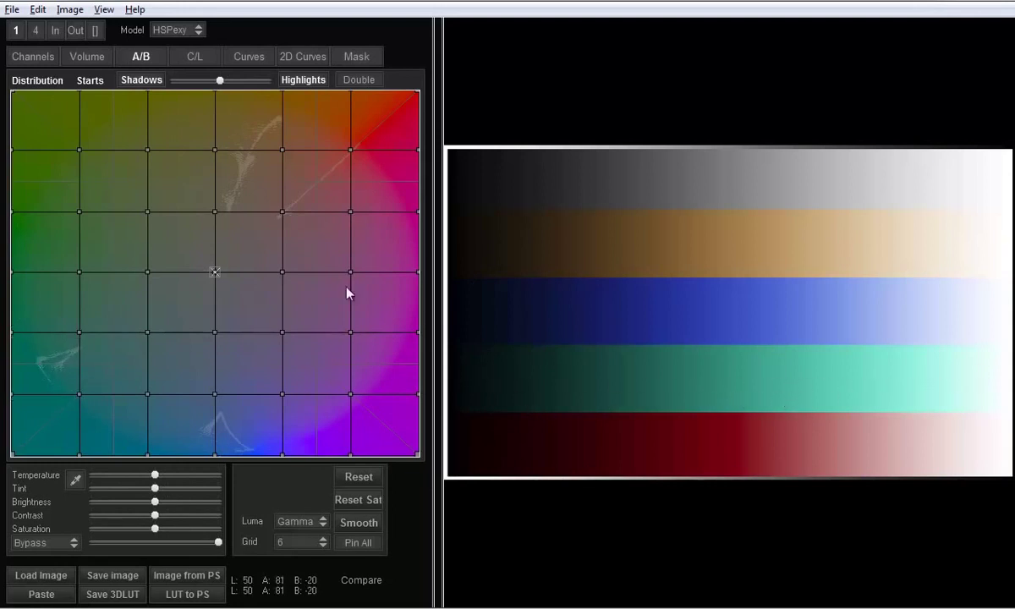
pyautogui.click(191, 60)
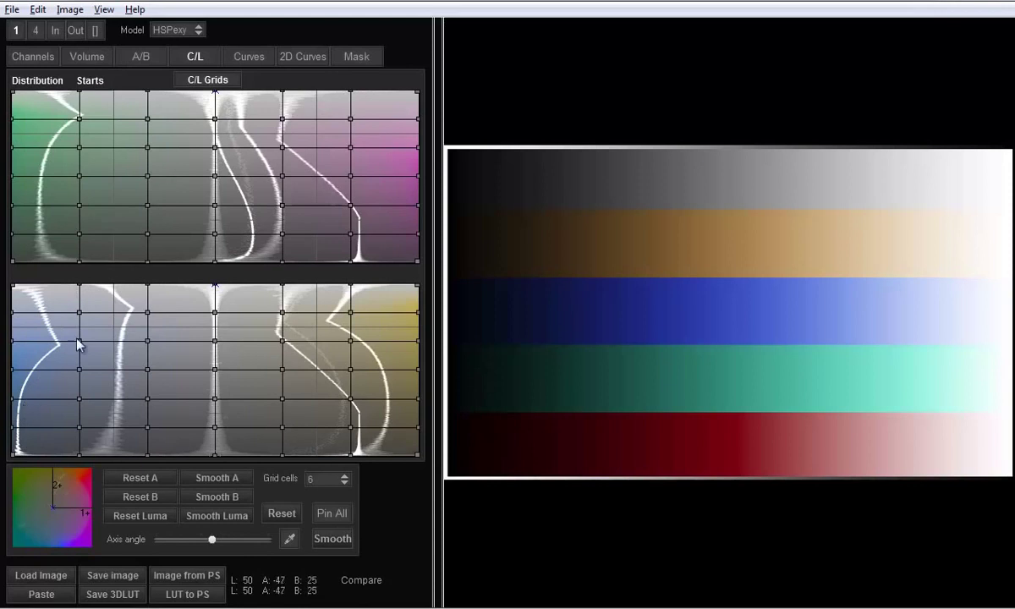
pyautogui.click(142, 57)
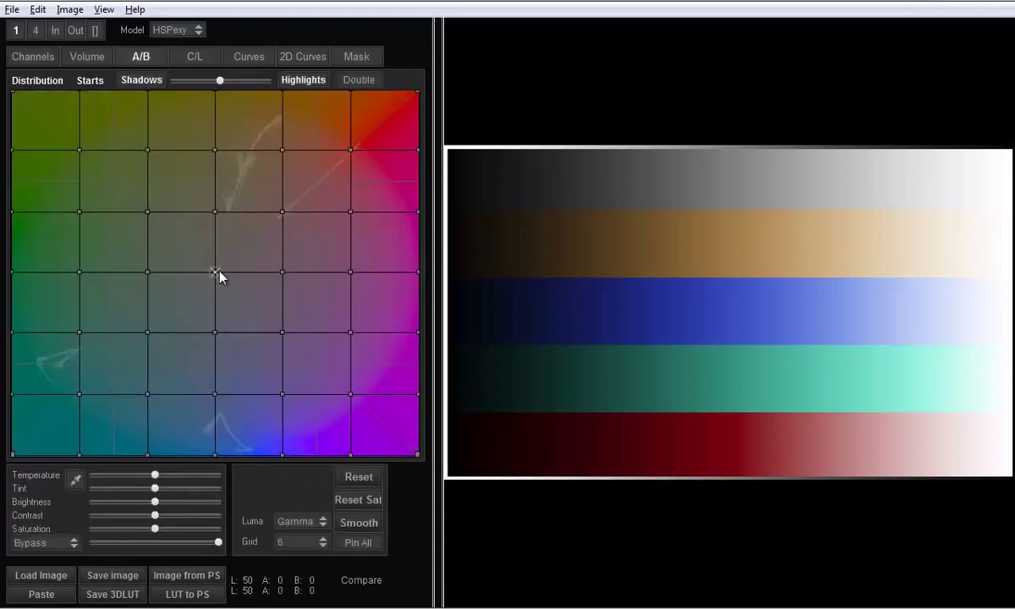
pyautogui.click(80, 393)
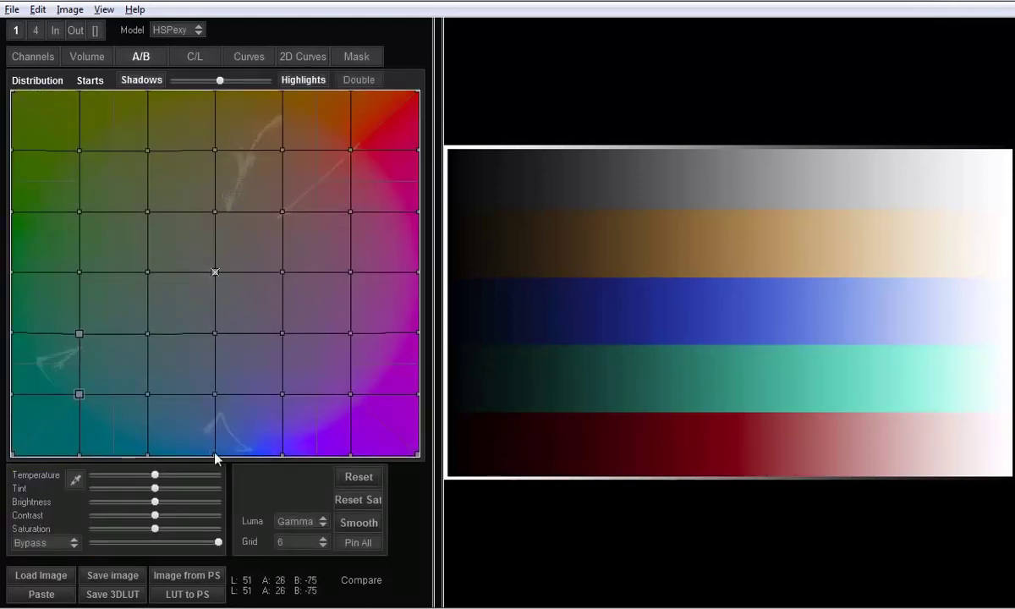
pyautogui.moveTo(215, 458)
pyautogui.mouseDown()
pyautogui.moveTo(297, 324)
pyautogui.moveTo(392, 290)
pyautogui.moveTo(150, 294)
pyautogui.moveTo(57, 252)
pyautogui.moveTo(355, 300)
pyautogui.moveTo(387, 420)
pyautogui.moveTo(422, 473)
pyautogui.moveTo(211, 437)
pyautogui.moveTo(215, 457)
pyautogui.mouseUp()
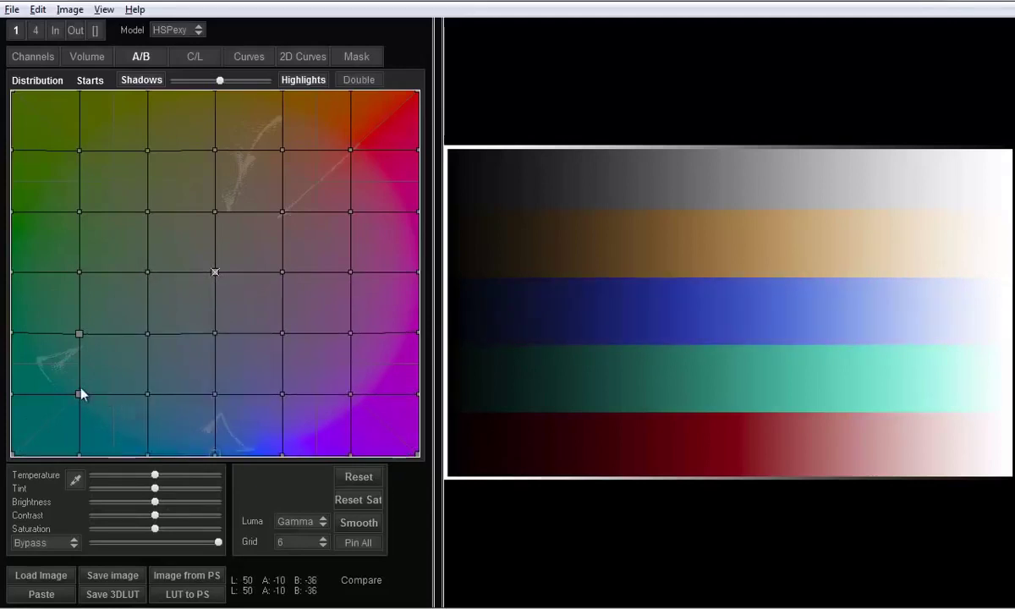
# - Set the mask source to LAB AB distance, sample dark blue, and show the greyscale preview
pyautogui.click(357, 56)
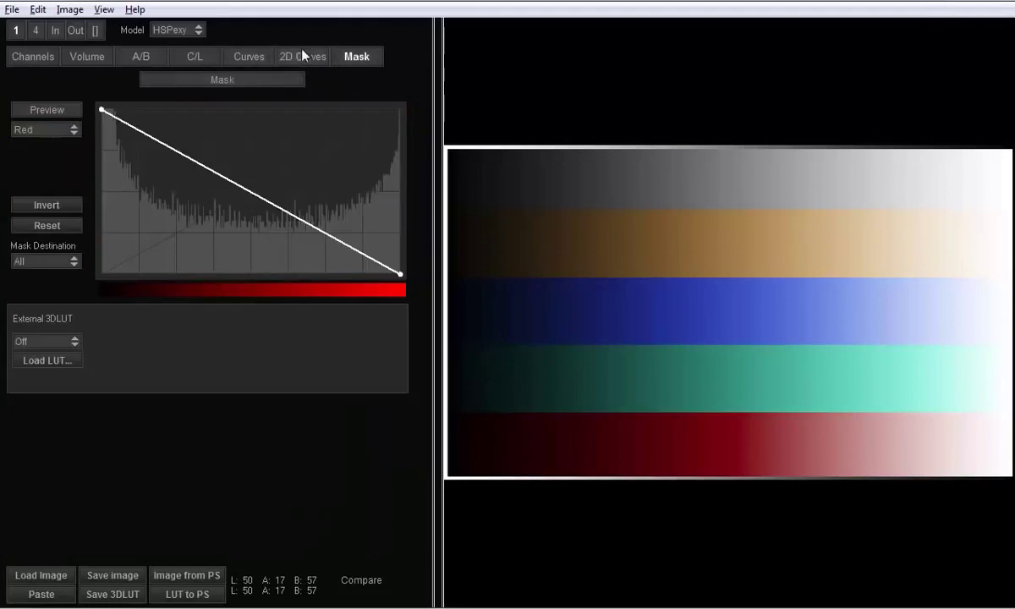
pyautogui.click(46, 129)
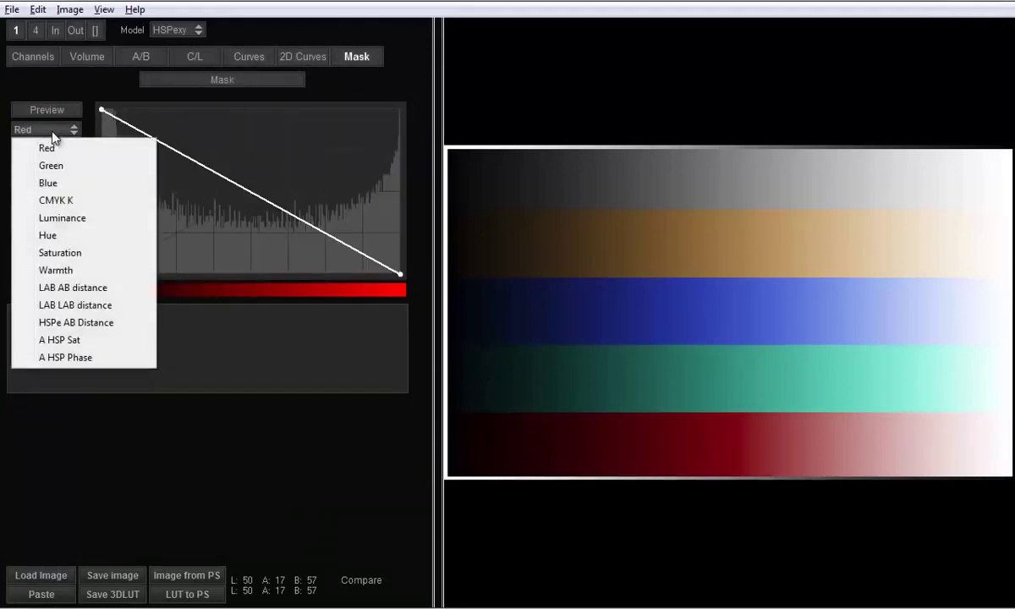
pyautogui.click(72, 289)
pyautogui.click(74, 289)
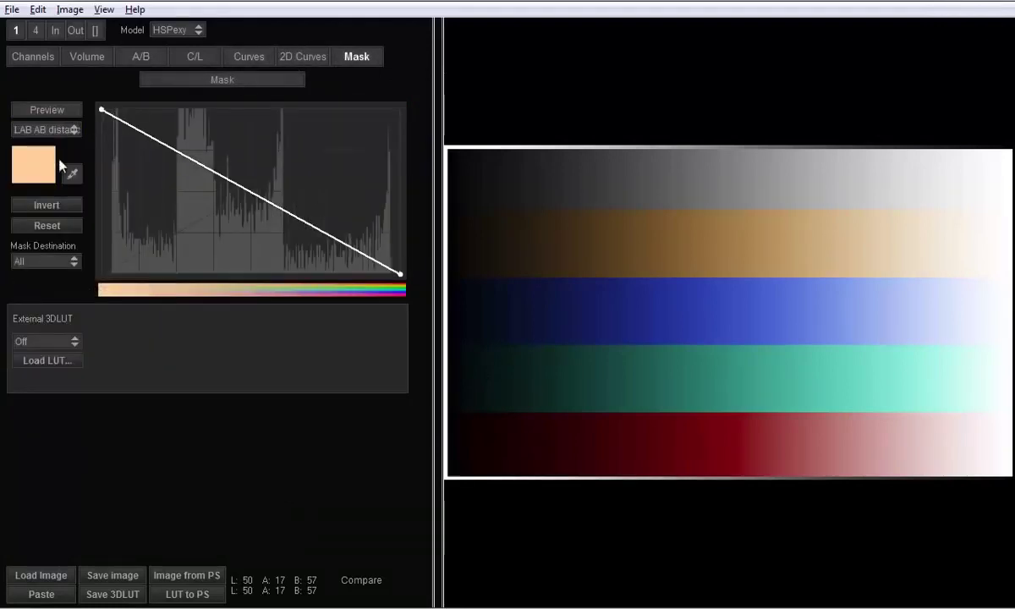
pyautogui.click(594, 314)
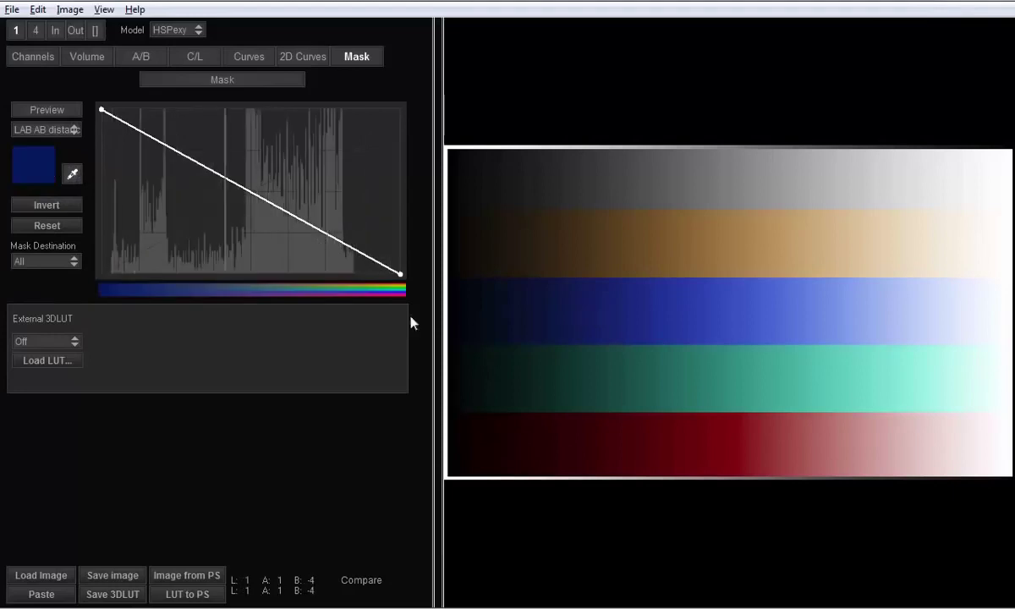
pyautogui.click(62, 116)
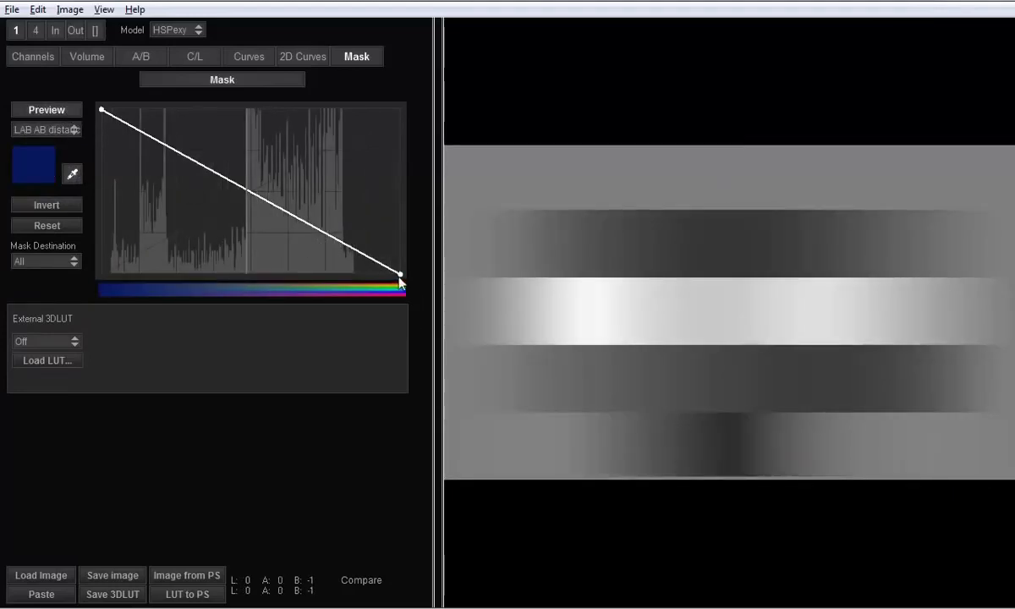
# - Tighten the mask curve leftward, compare against the bars, and resample bright blue then dark navy
pyautogui.moveTo(401, 274); pyautogui.dragTo(234, 313)
pyautogui.moveTo(103, 110); pyautogui.dragTo(136, 104)
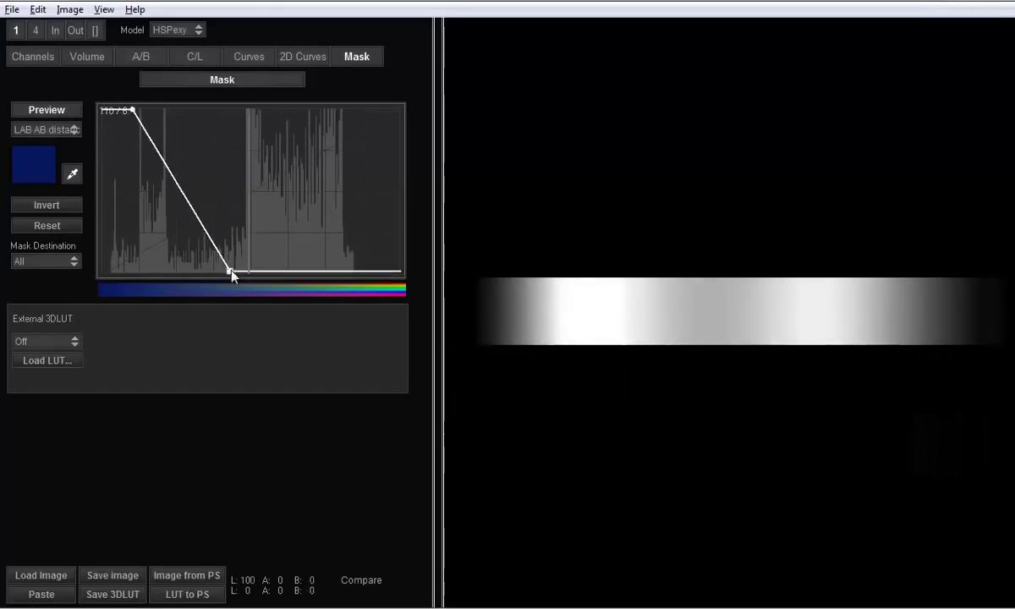
pyautogui.moveTo(232, 274); pyautogui.dragTo(203, 290)
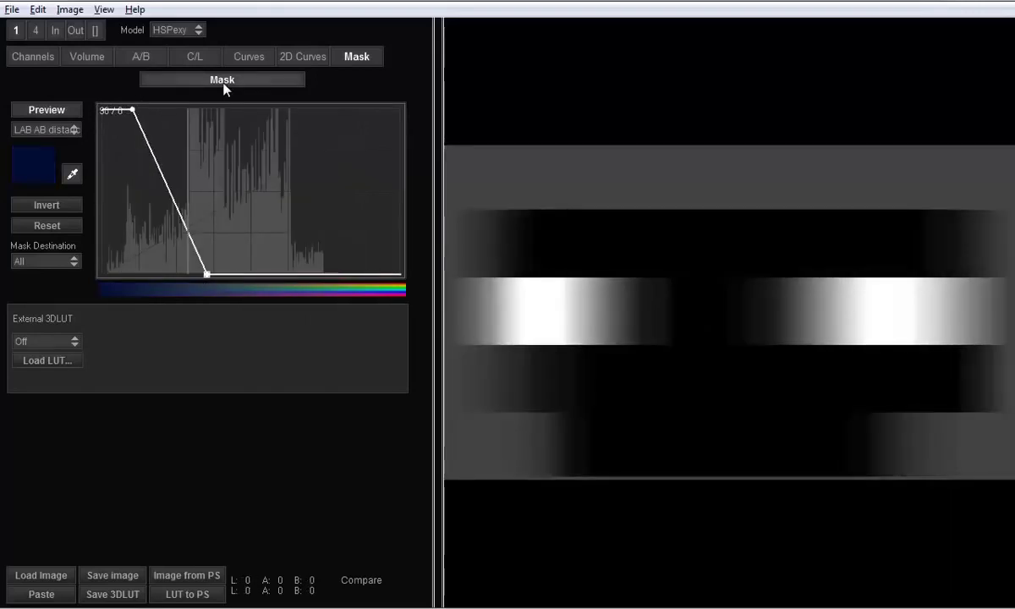
pyautogui.click(224, 83)
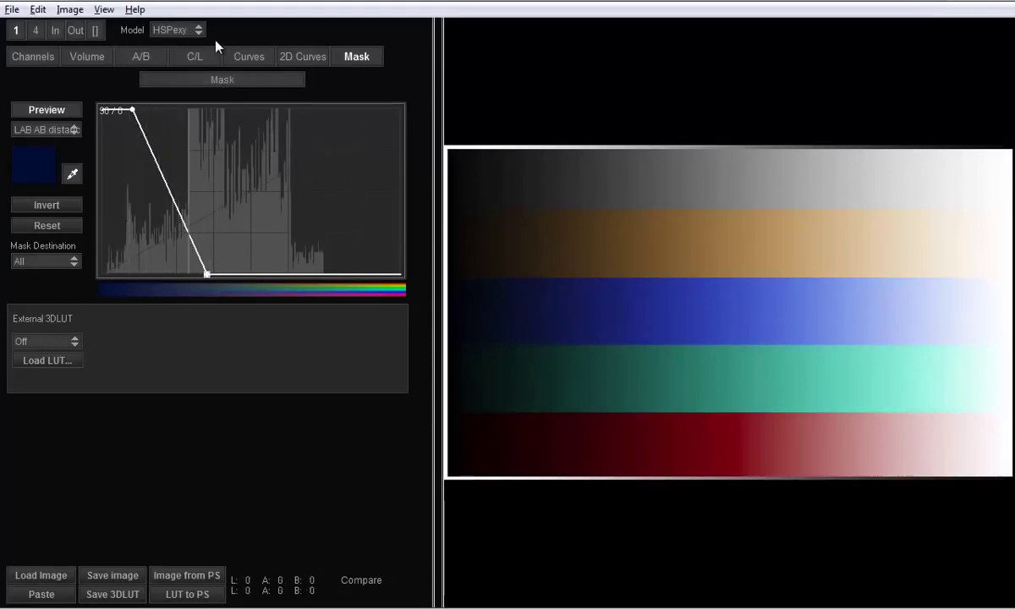
pyautogui.click(224, 81)
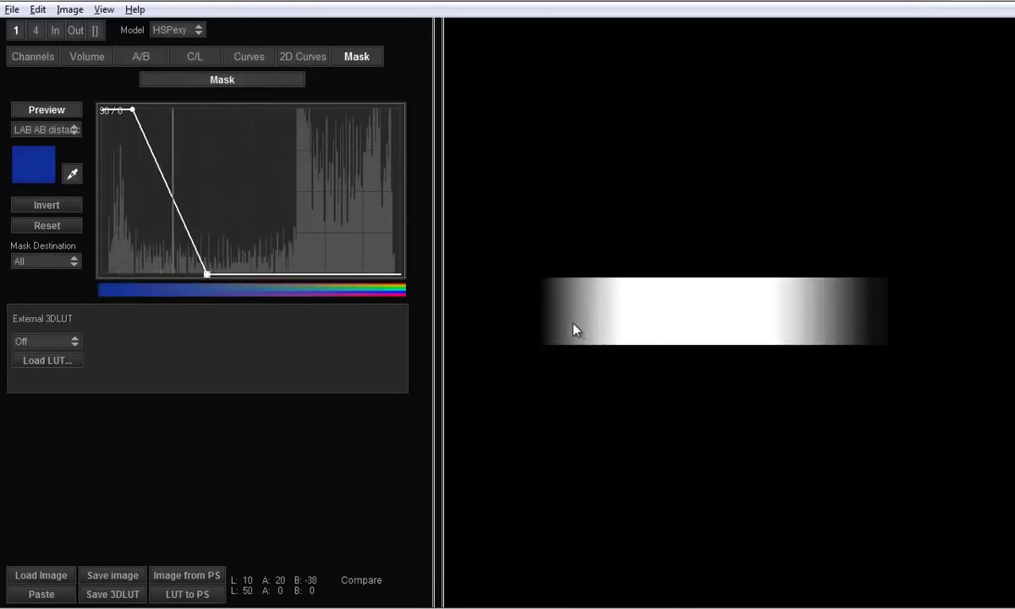
pyautogui.click(589, 310)
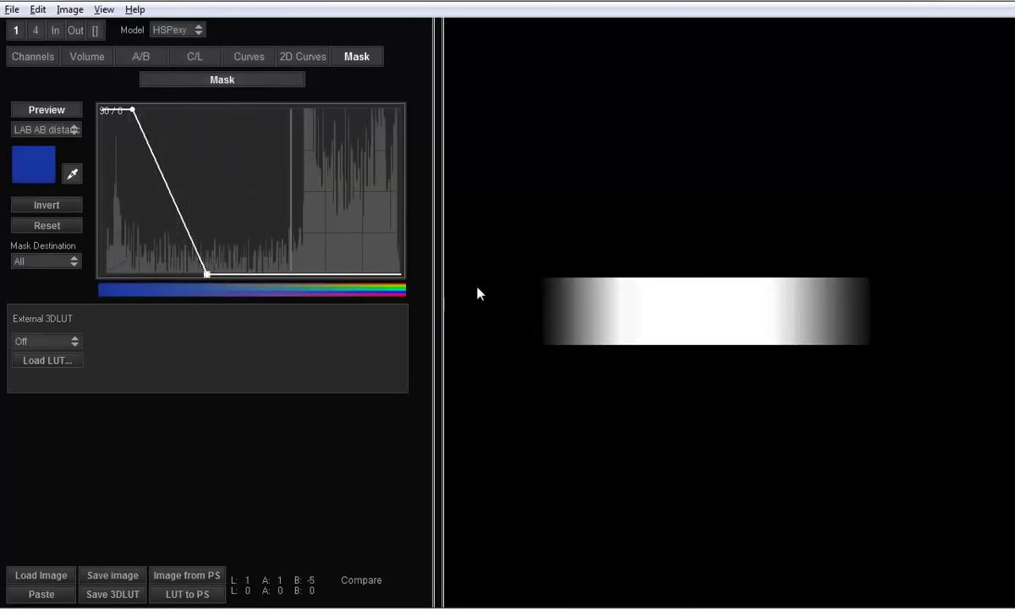
pyautogui.click(550, 335)
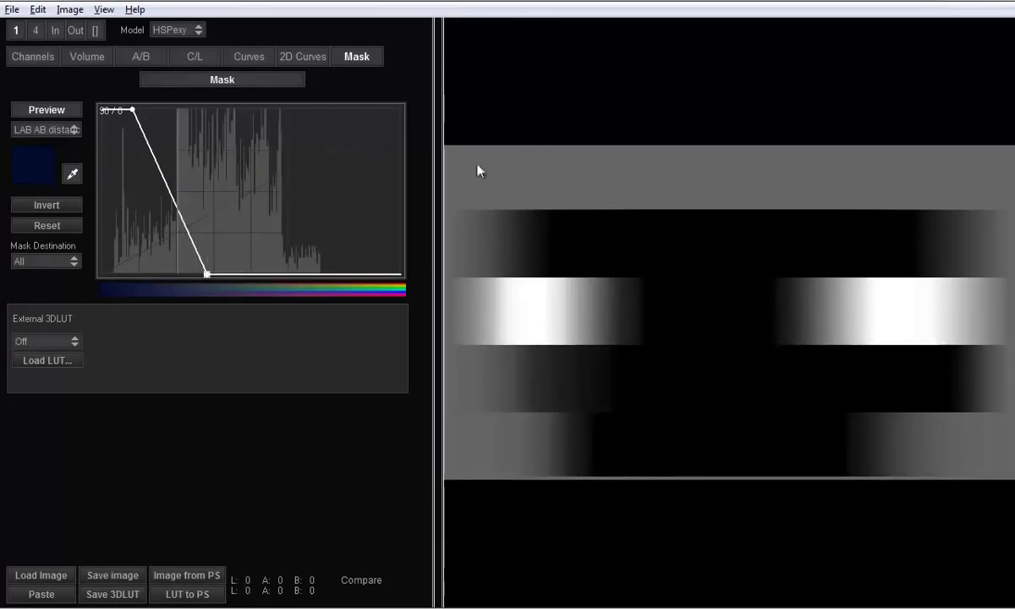
# - Switch the mask source to HSPe AB Distance, widen its curve, and sample dark brown and other bars
pyautogui.click(46, 129)
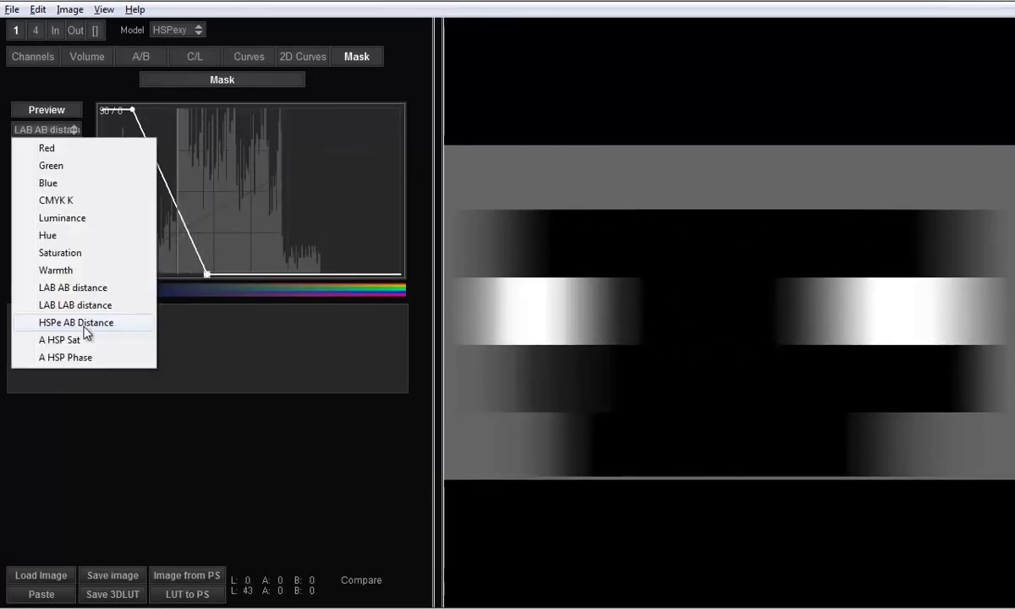
pyautogui.click(73, 325)
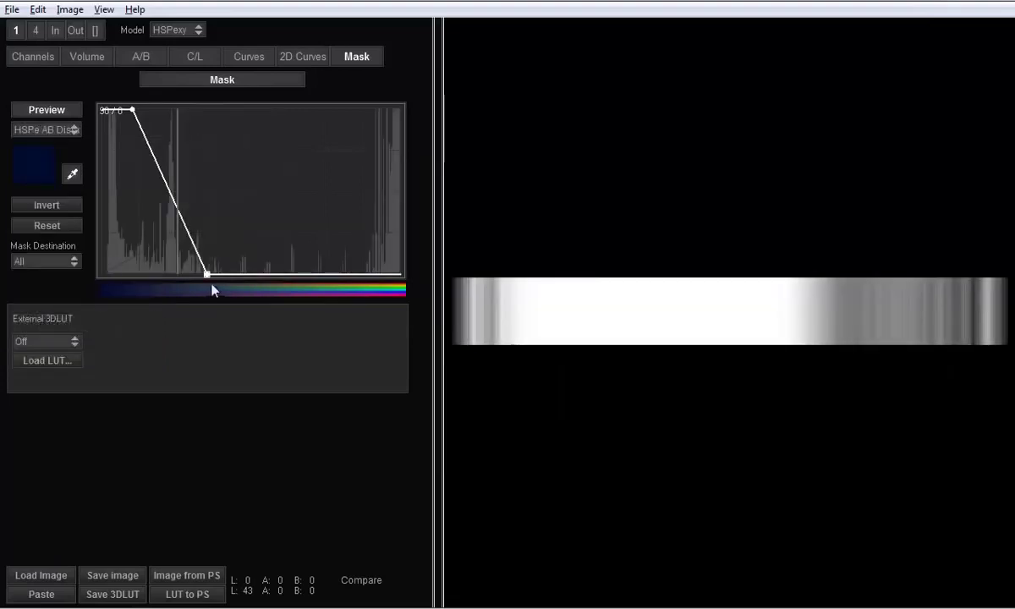
pyautogui.moveTo(207, 275); pyautogui.dragTo(236, 275)
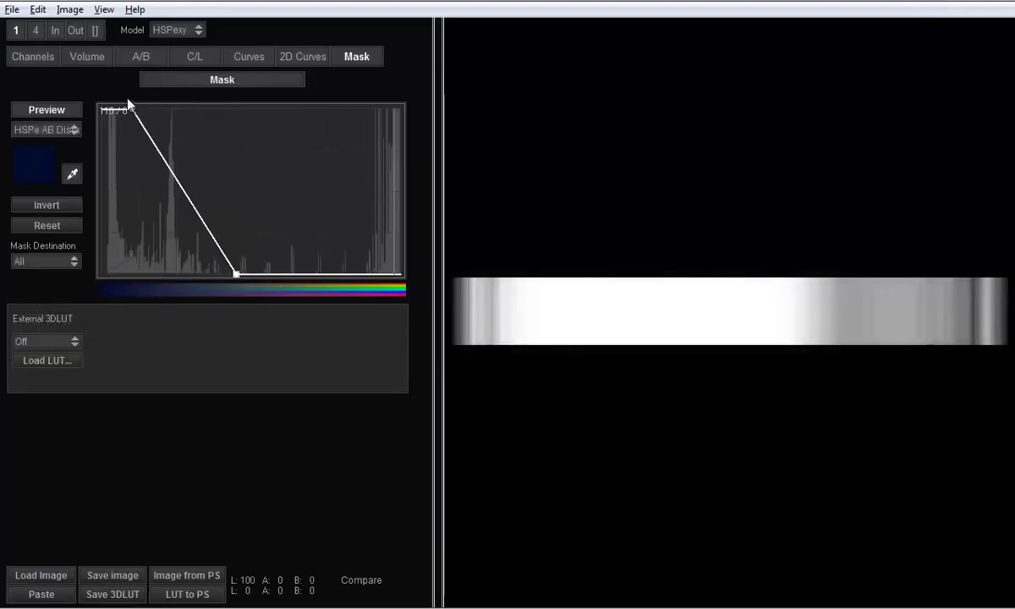
pyautogui.moveTo(133, 110); pyautogui.dragTo(177, 109)
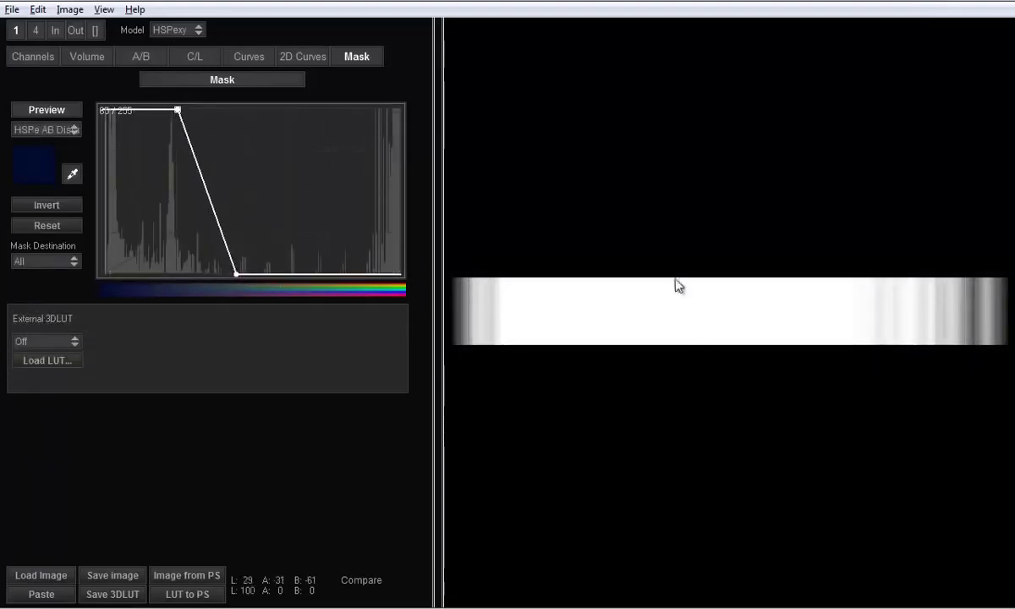
pyautogui.click(633, 261)
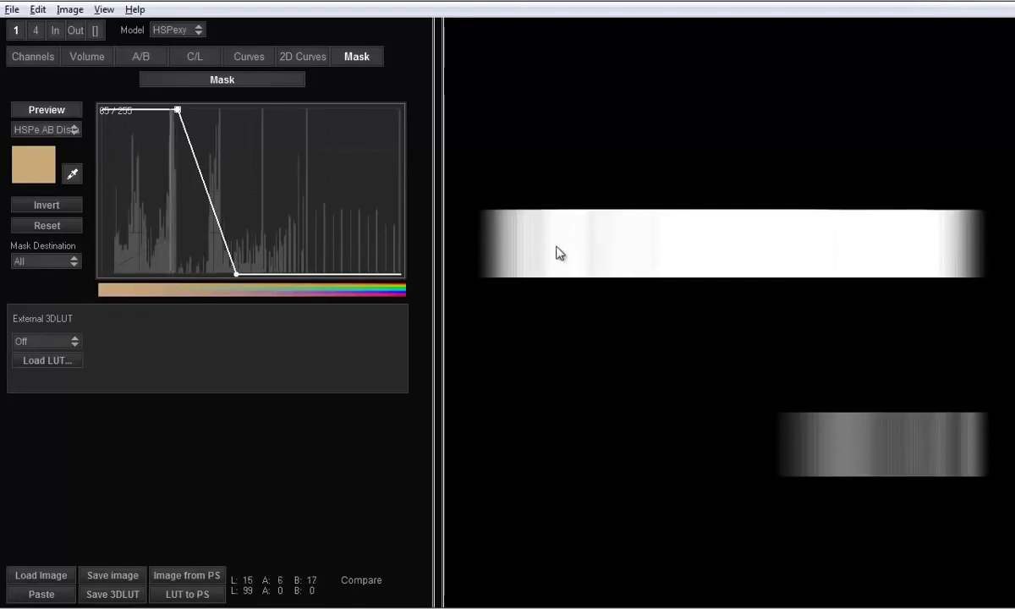
pyautogui.click(614, 259)
pyautogui.moveTo(611, 315); pyautogui.dragTo(743, 453)
# - Turn off the mask preview, accept the finer grid, set LAB, and view the C/L grids
pyautogui.moveTo(725, 268); pyautogui.dragTo(224, 76)
pyautogui.click(218, 75)
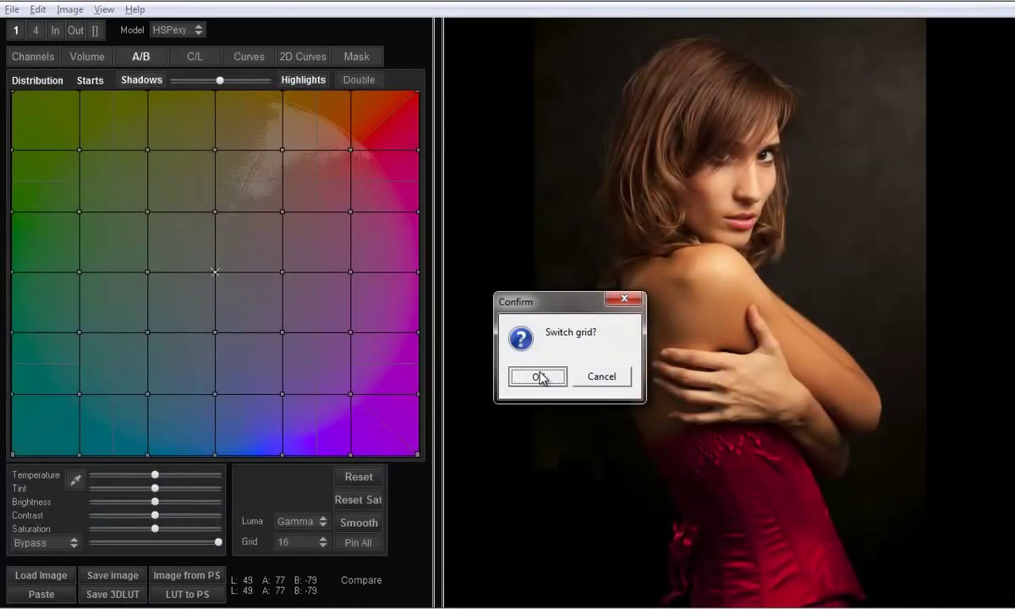
pyautogui.click(538, 376)
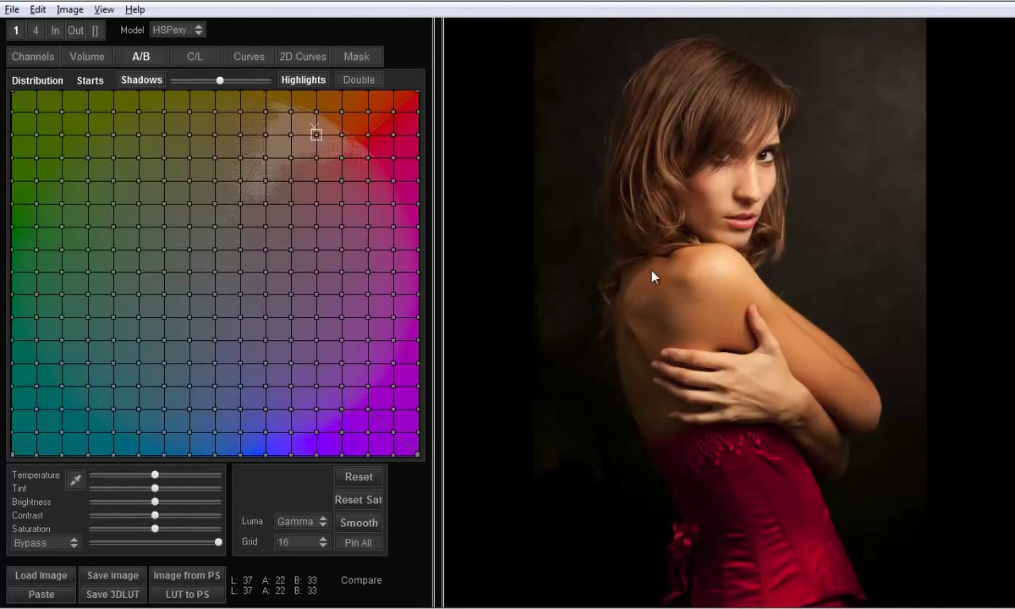
pyautogui.click(180, 30)
pyautogui.click(194, 51)
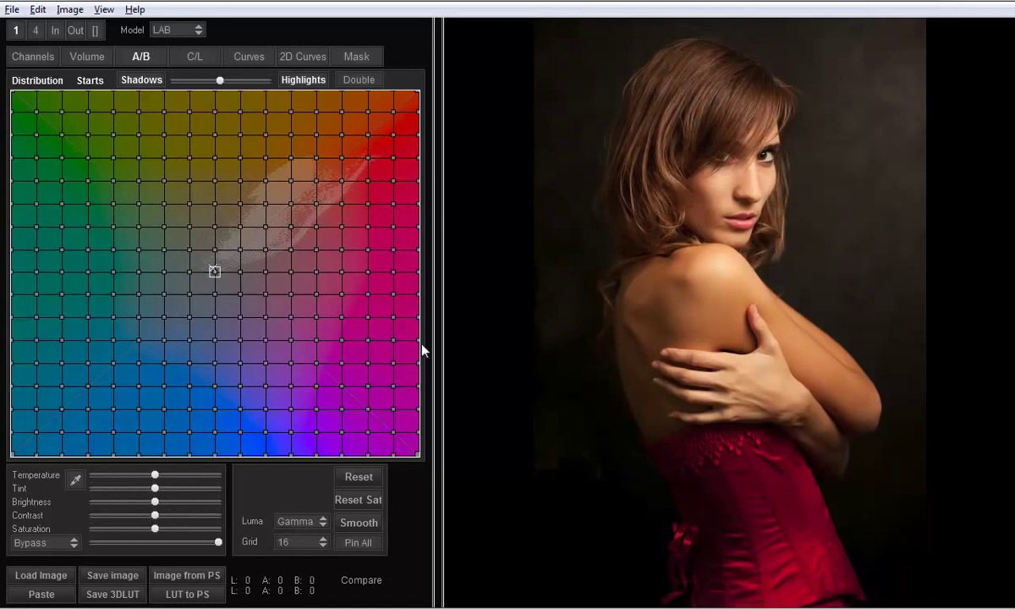
pyautogui.click(196, 58)
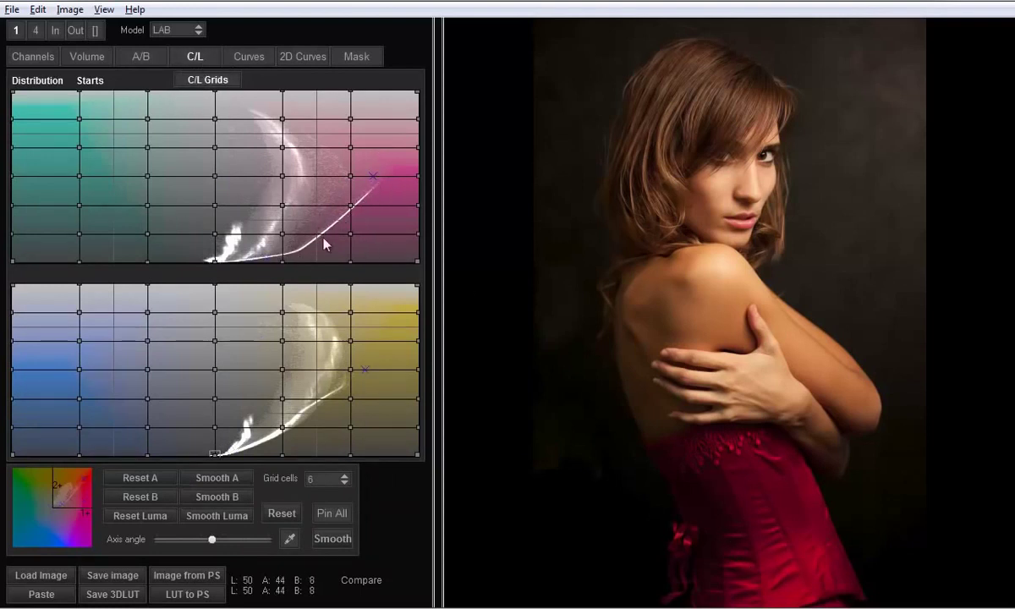
# - Step through the LAB, LXY, MXY and MABe models, ending on the A/B grid
pyautogui.click(142, 57)
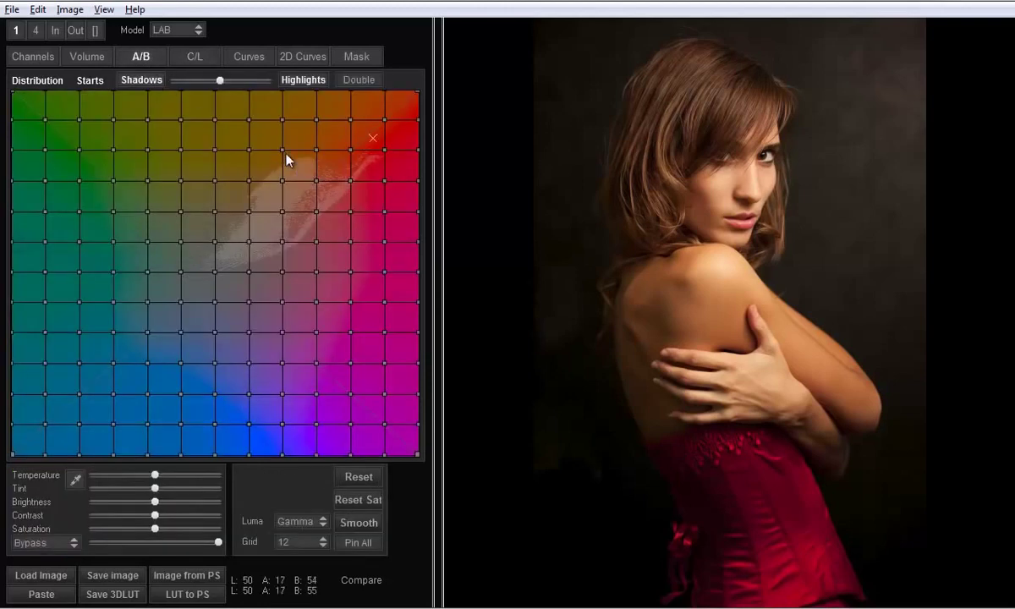
pyautogui.click(195, 56)
pyautogui.click(180, 29)
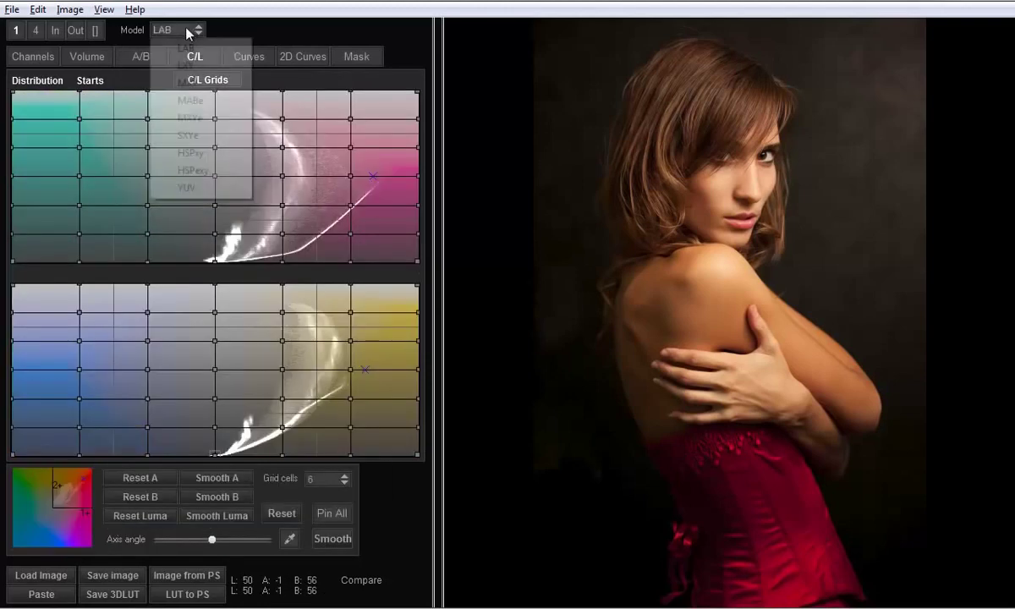
pyautogui.click(181, 58)
pyautogui.click(166, 30)
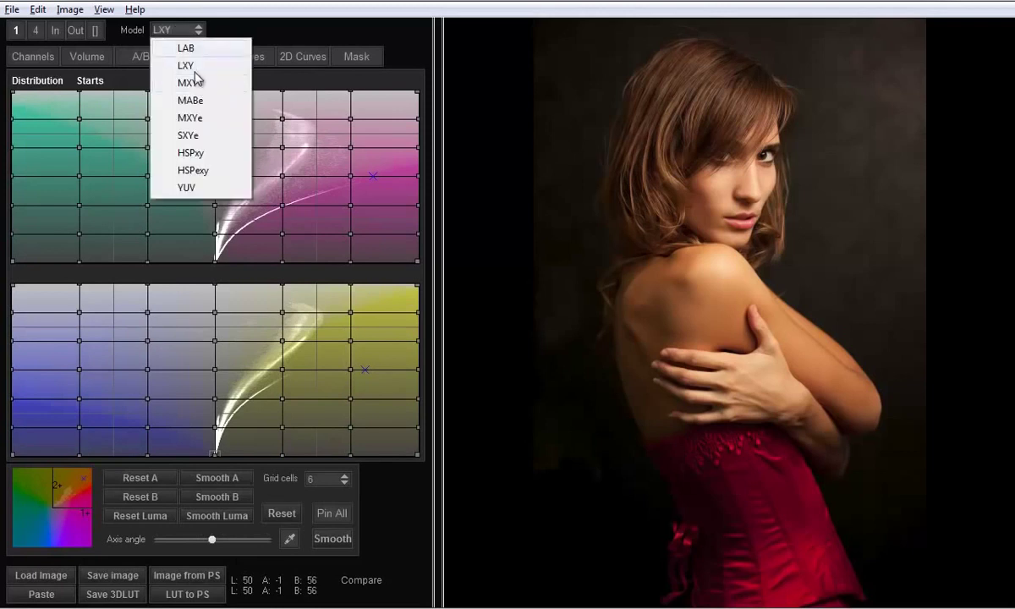
pyautogui.click(186, 67)
pyautogui.click(179, 32)
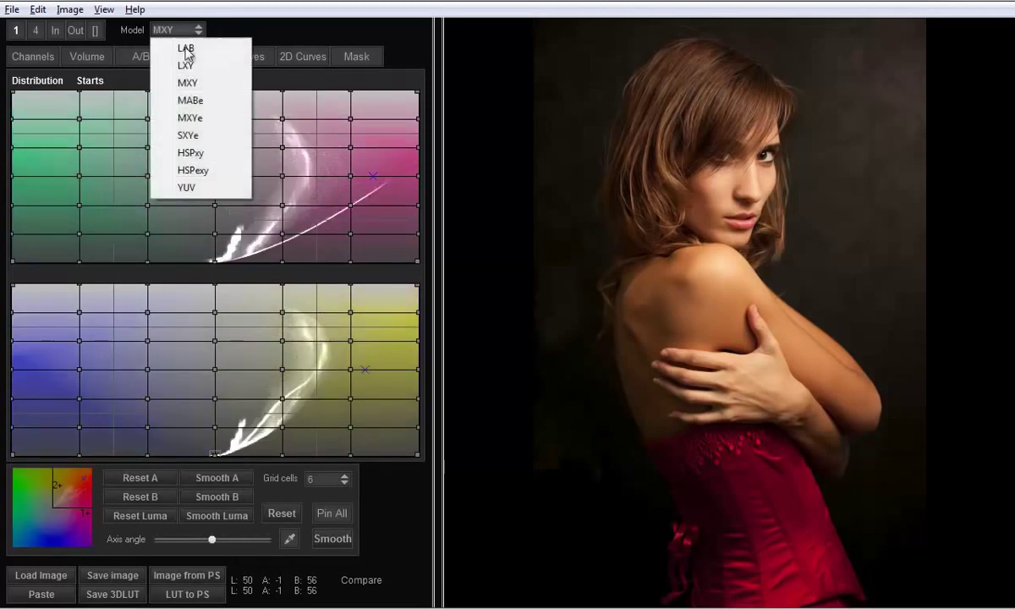
pyautogui.click(190, 85)
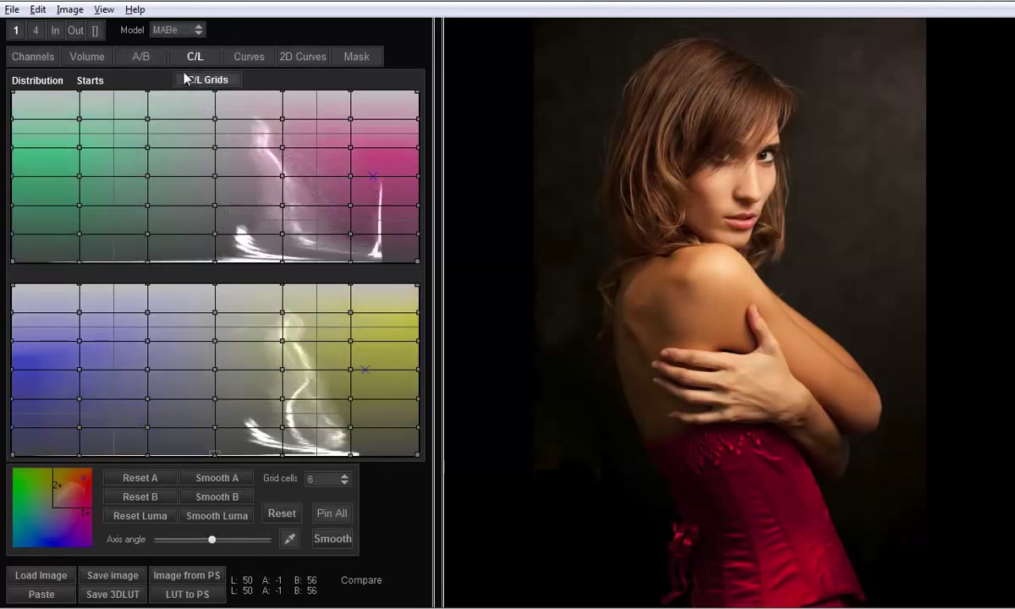
pyautogui.press('Down')
pyautogui.click(142, 56)
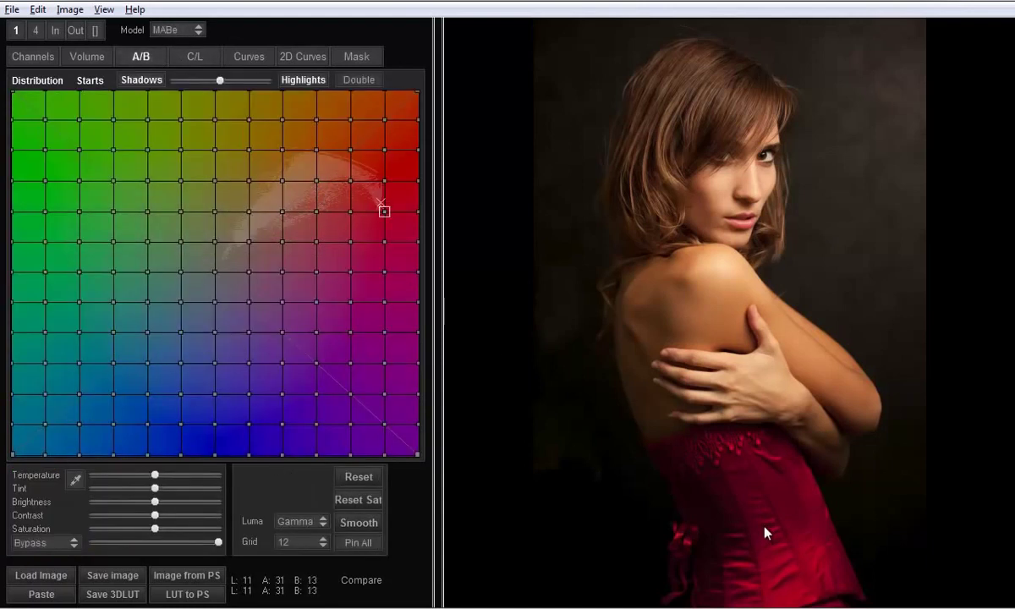
# - Select the corset's grid nodes, pin all points, and drag the two upper-right nodes to shift the dress hue
pyautogui.click(386, 215)
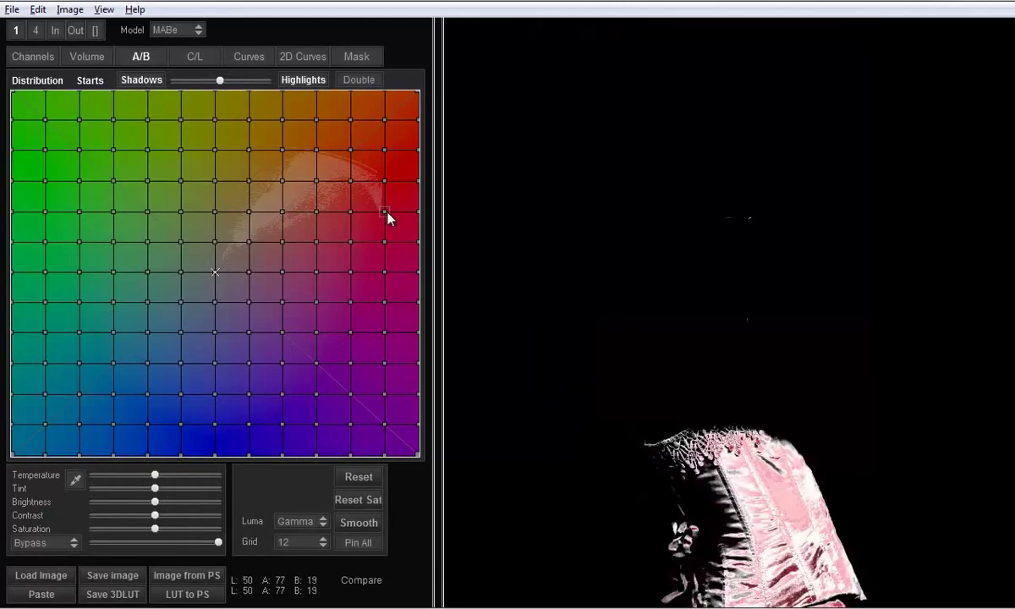
pyautogui.click(378, 181)
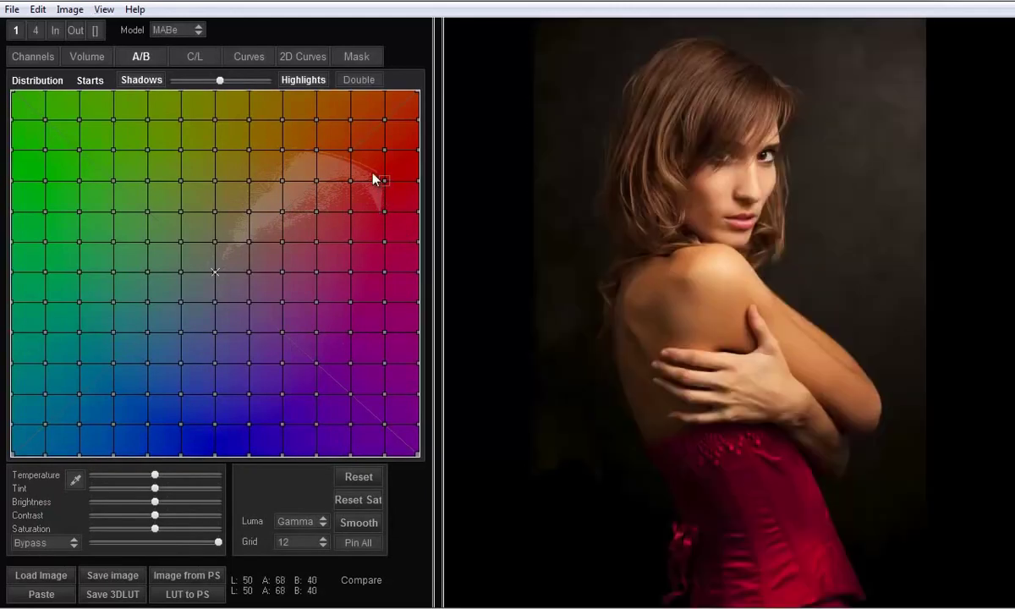
pyautogui.moveTo(365, 165); pyautogui.dragTo(389, 220)
pyautogui.click(358, 542)
pyautogui.moveTo(368, 169); pyautogui.dragTo(172, 410)
pyautogui.moveTo(161, 413); pyautogui.dragTo(204, 405)
# - Set the model to LAB, sample the red dress onto the A/B grid, and drag its centre toward cyan
pyautogui.click(182, 30)
pyautogui.click(181, 46)
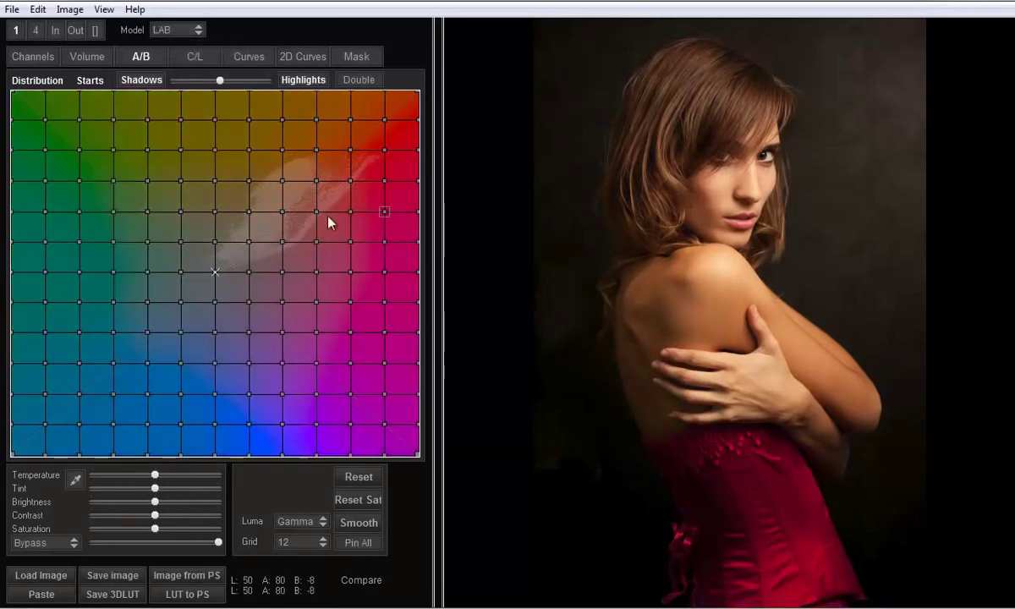
pyautogui.click(94, 29)
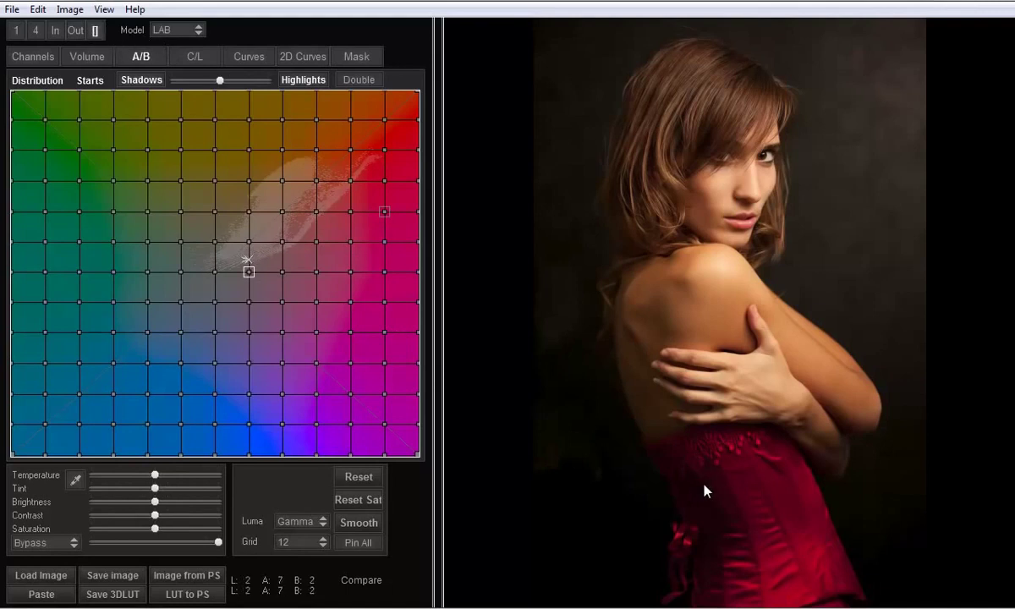
pyautogui.moveTo(700, 464); pyautogui.dragTo(756, 565)
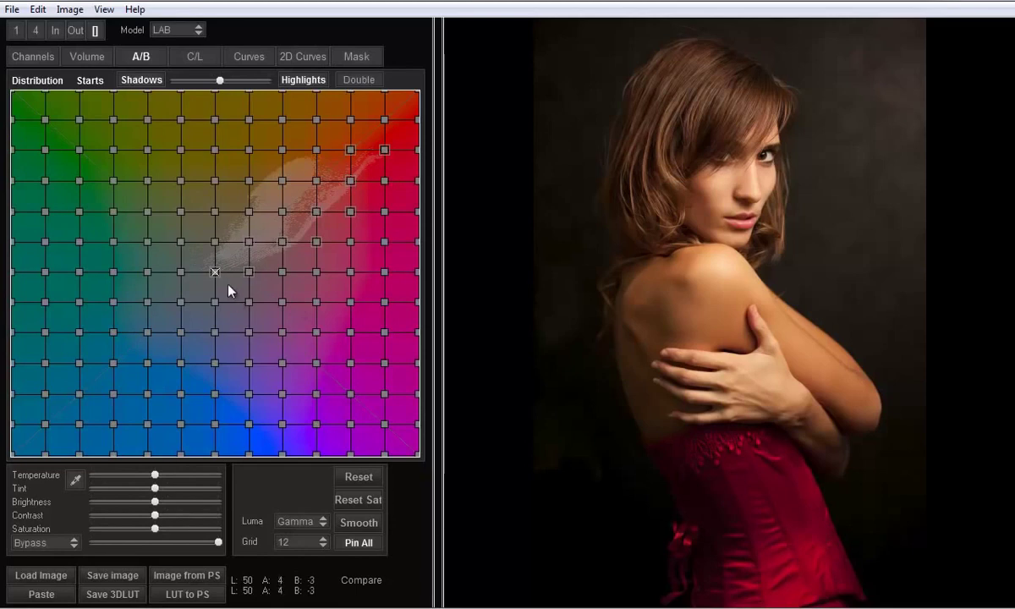
pyautogui.moveTo(215, 273); pyautogui.dragTo(57, 279)
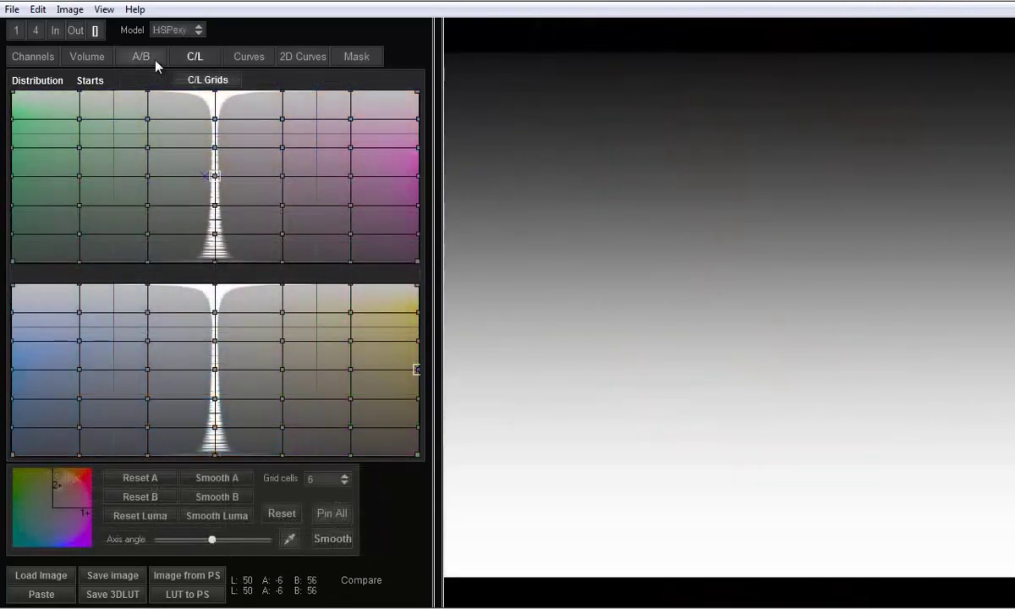
# - Pull the HSPexy A/B neutral centre toward red to tint the gradient, then view C/L and 2D curves
pyautogui.click(156, 64)
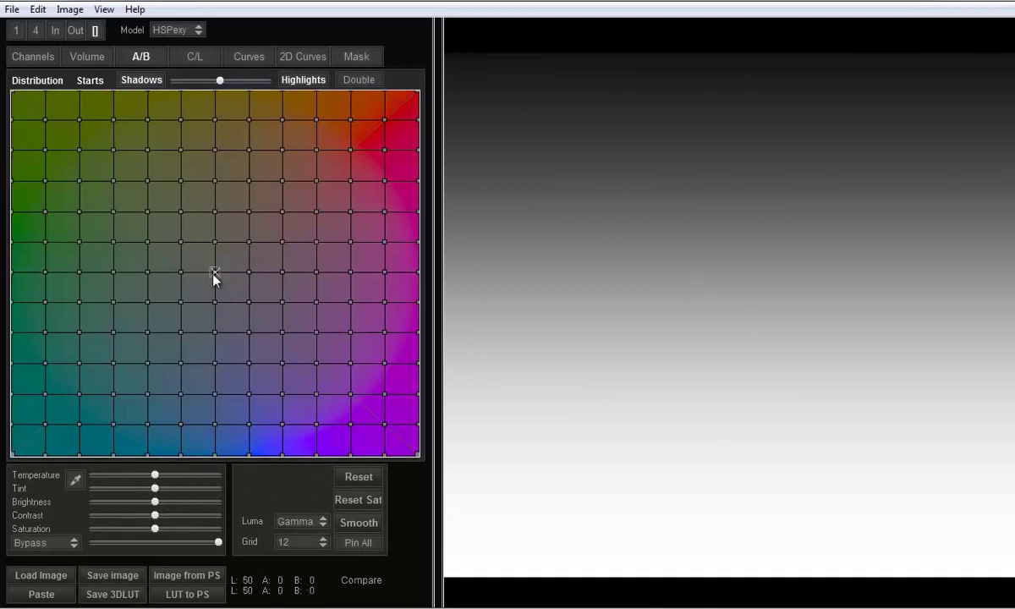
pyautogui.moveTo(215, 271); pyautogui.dragTo(311, 163)
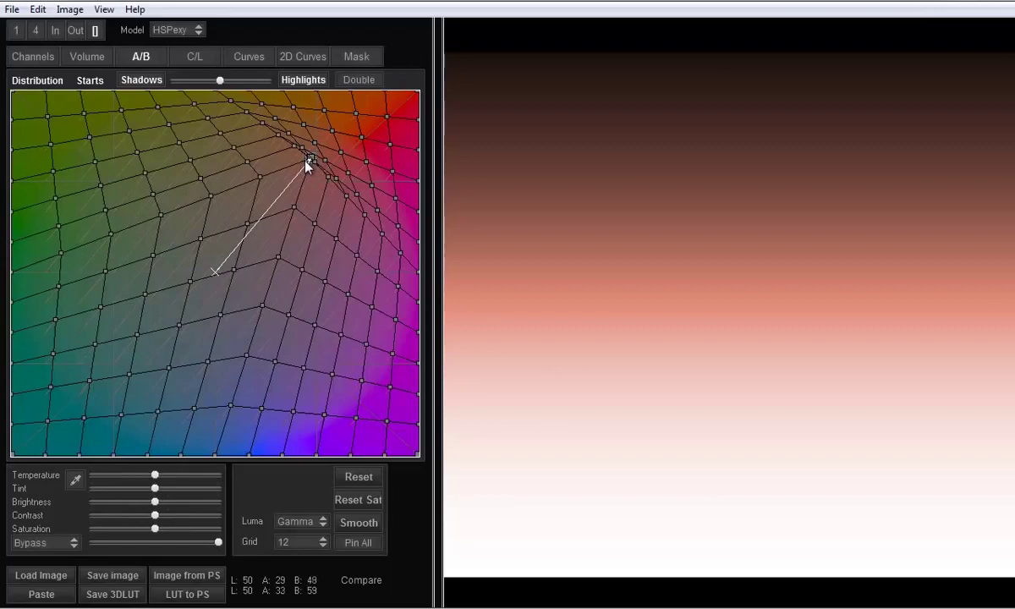
pyautogui.click(201, 59)
pyautogui.click(284, 56)
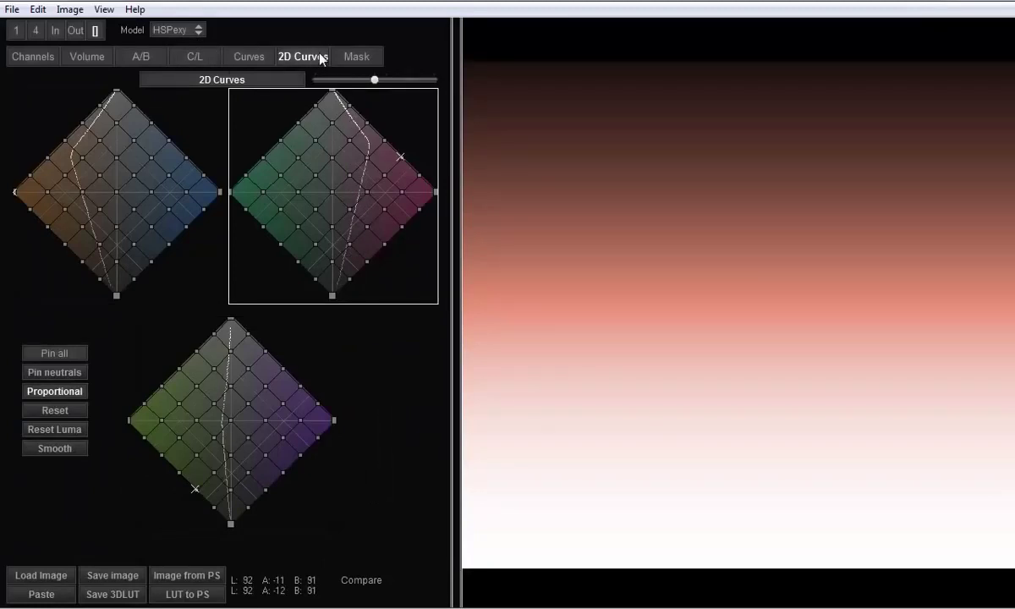
# - Switch the colour model to LAB, then LXY, then MXY, comparing the gradient's tint
pyautogui.click(181, 30)
pyautogui.click(197, 46)
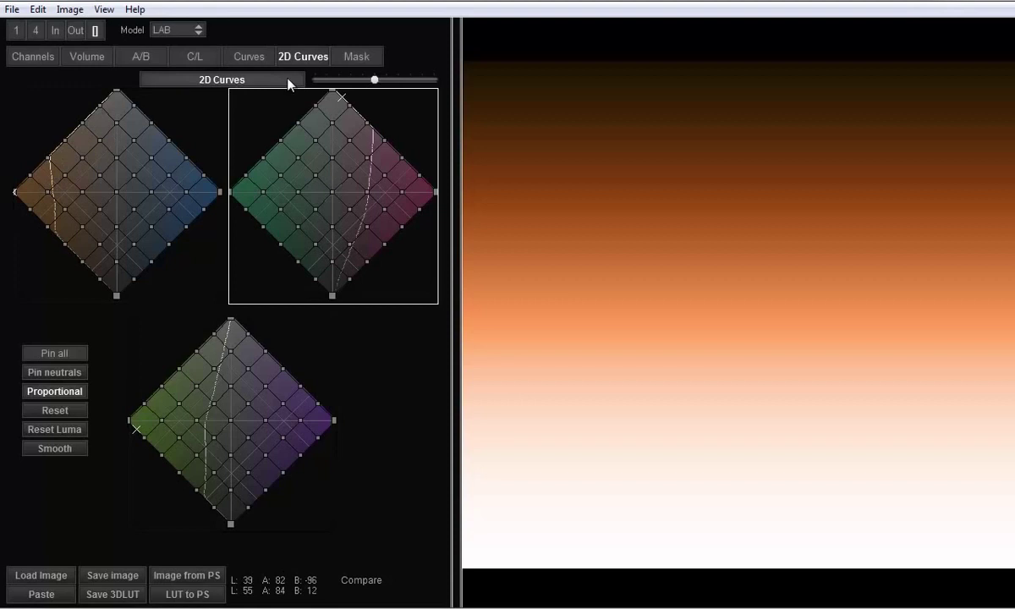
pyautogui.scroll(-1, 196, 30)
pyautogui.click(173, 30)
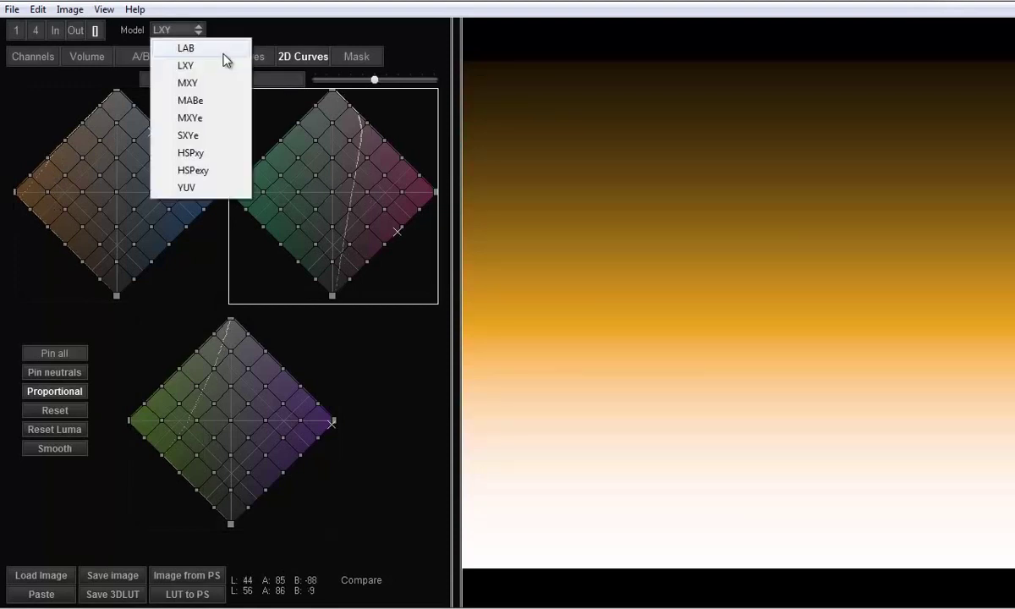
pyautogui.click(188, 83)
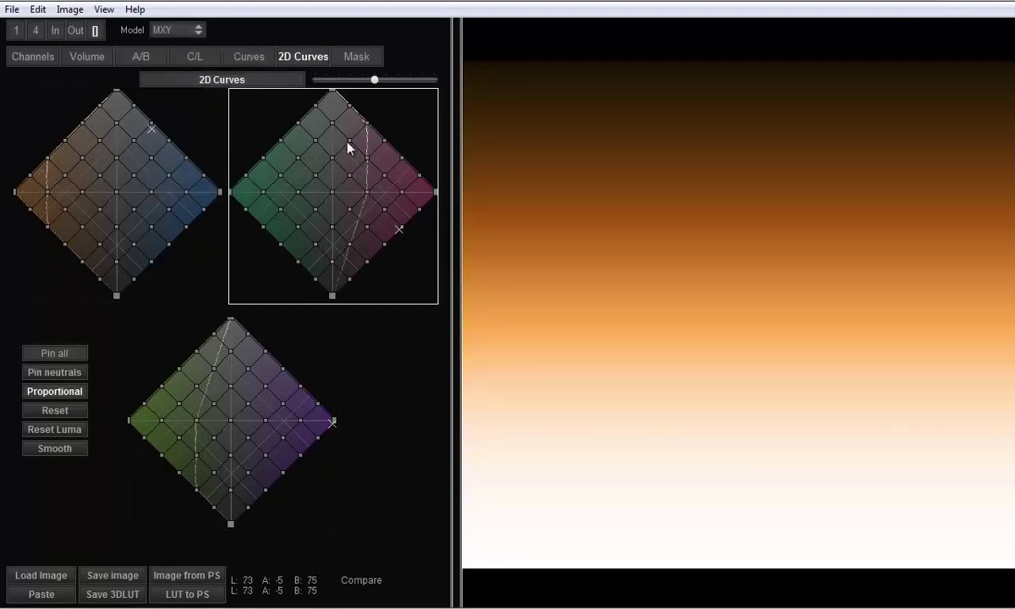
# - Continue comparing the gradient under the MABe, SXYe and HSPexy colour models
pyautogui.click(182, 32)
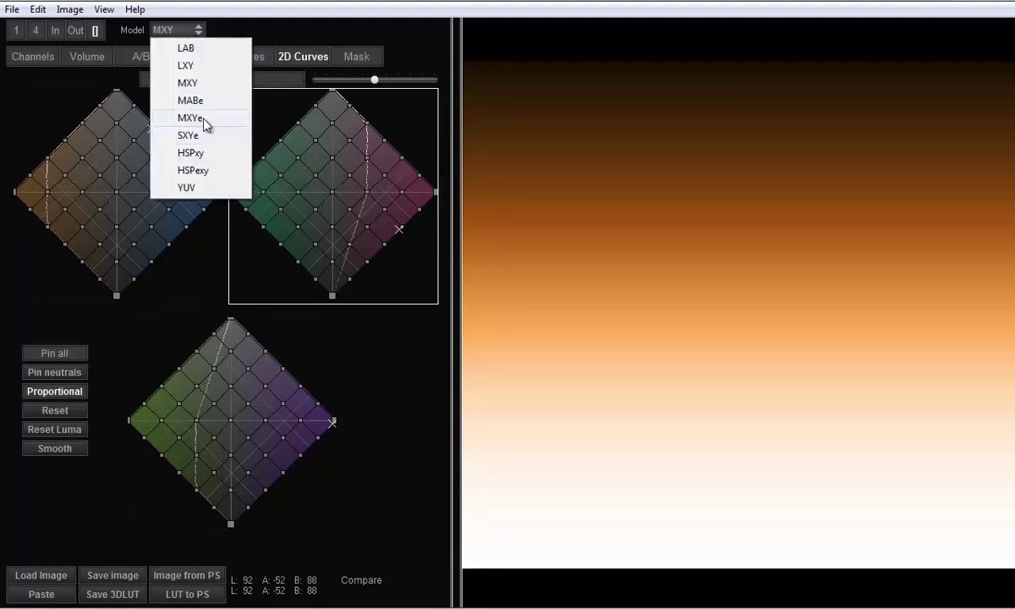
pyautogui.click(195, 101)
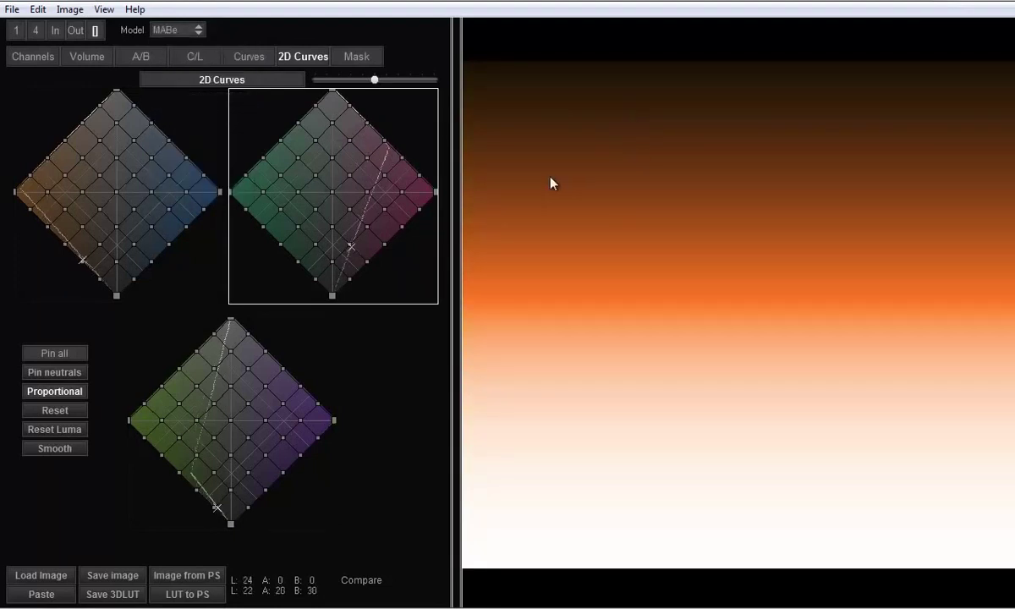
pyautogui.click(195, 34)
pyautogui.click(196, 133)
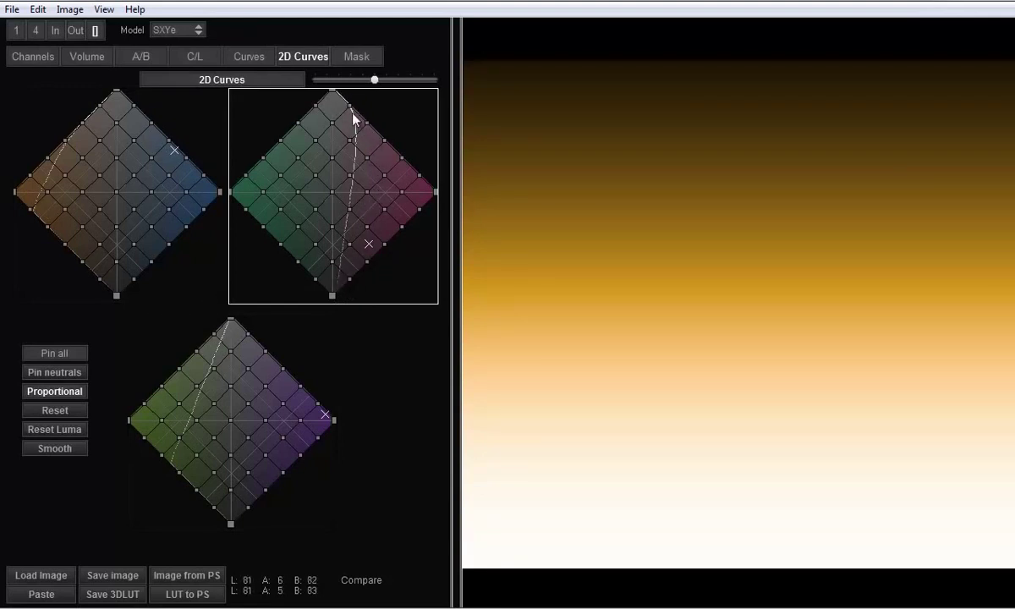
pyautogui.click(184, 30)
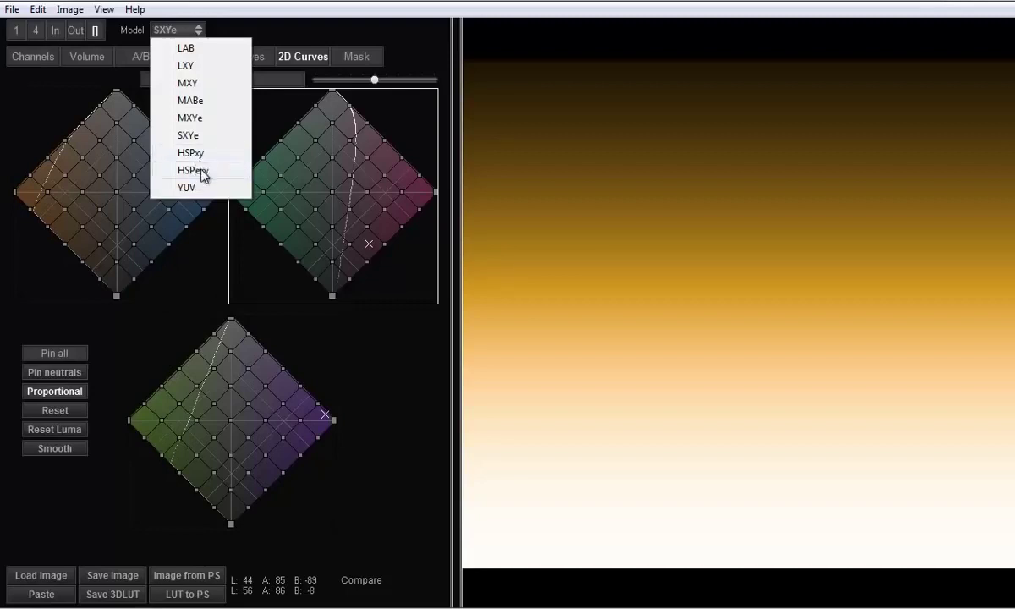
pyautogui.click(203, 175)
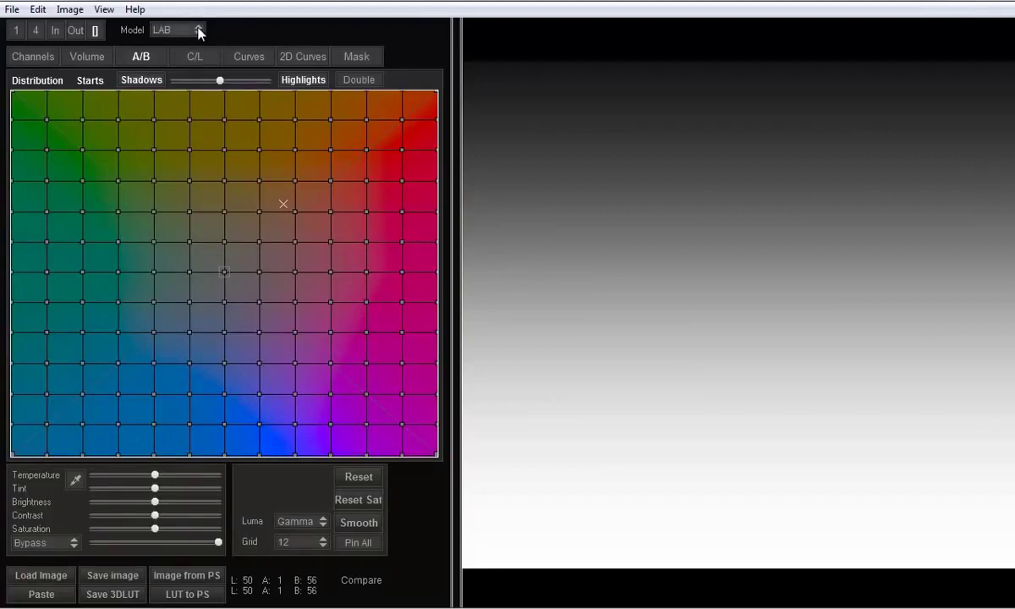
# - Flatten the RGB channel curves so the gradient turns pure green, then pure blue
pyautogui.click(245, 57)
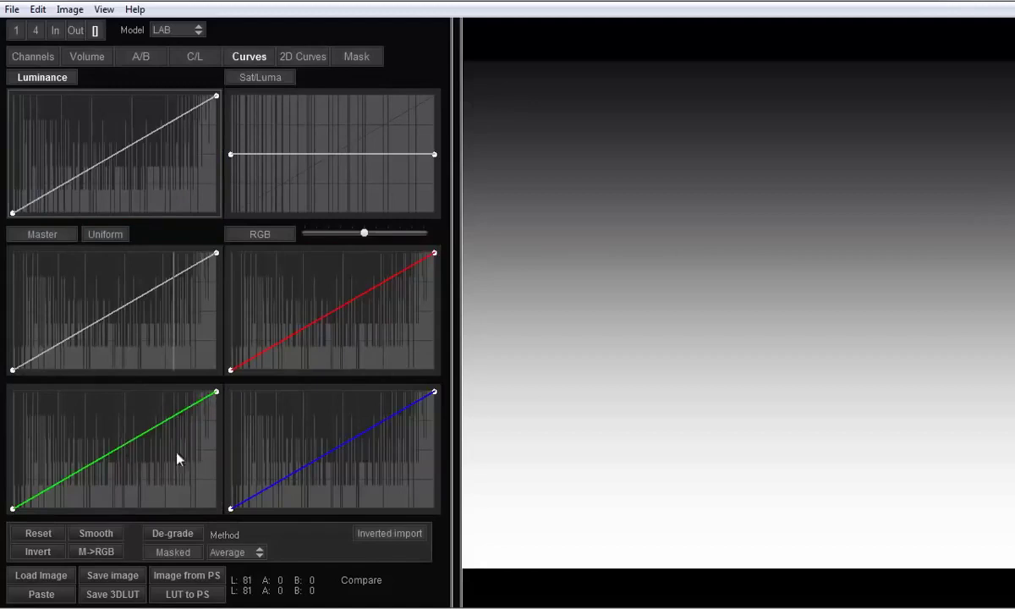
pyautogui.moveTo(435, 253); pyautogui.dragTo(461, 524)
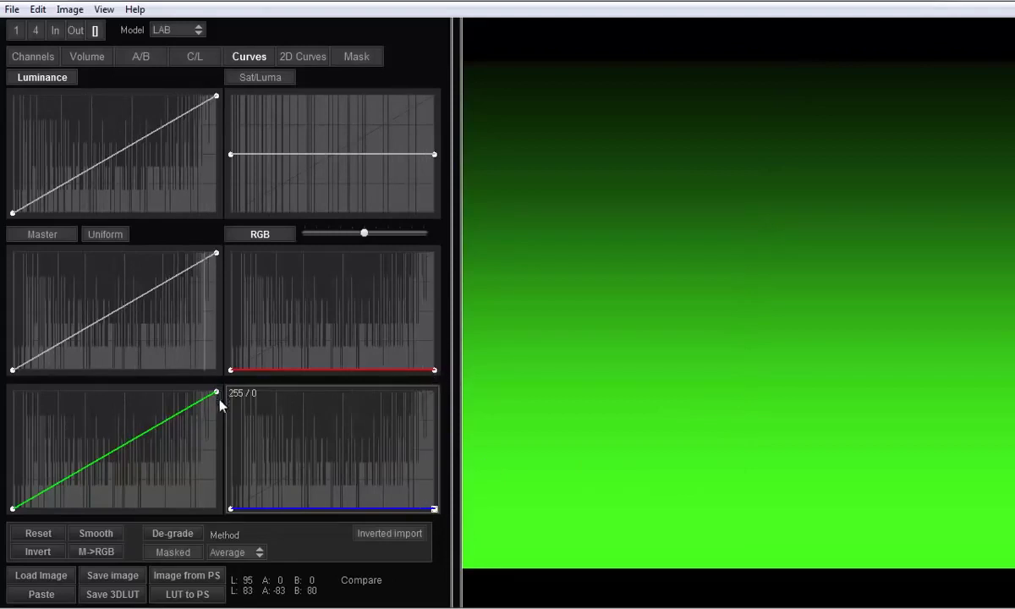
pyautogui.moveTo(218, 393); pyautogui.dragTo(434, 393)
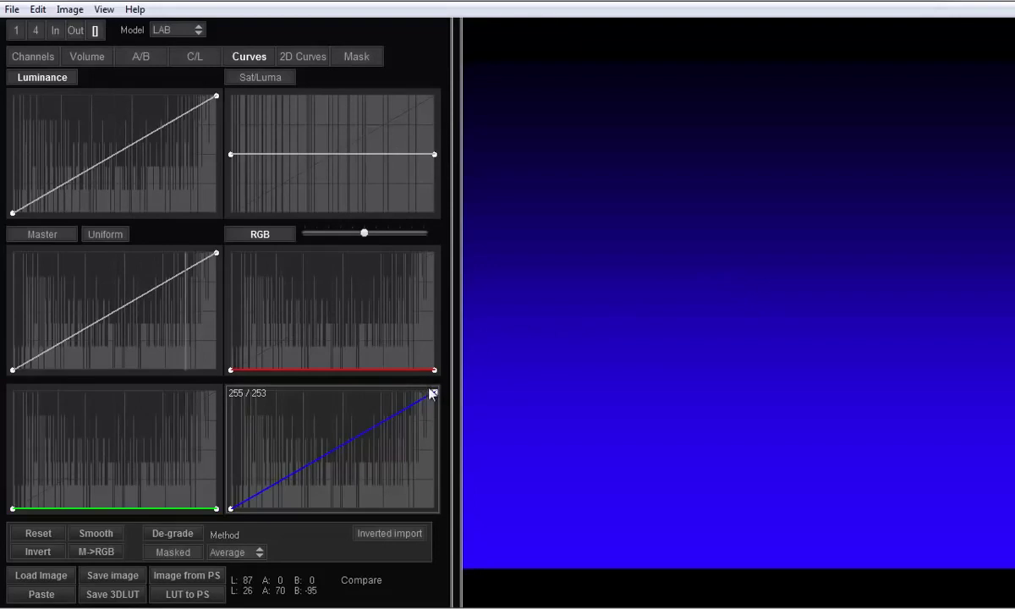
# - Reset all curves to their defaults and return to the A/B colour grid
pyautogui.click(259, 235)
pyautogui.click(148, 55)
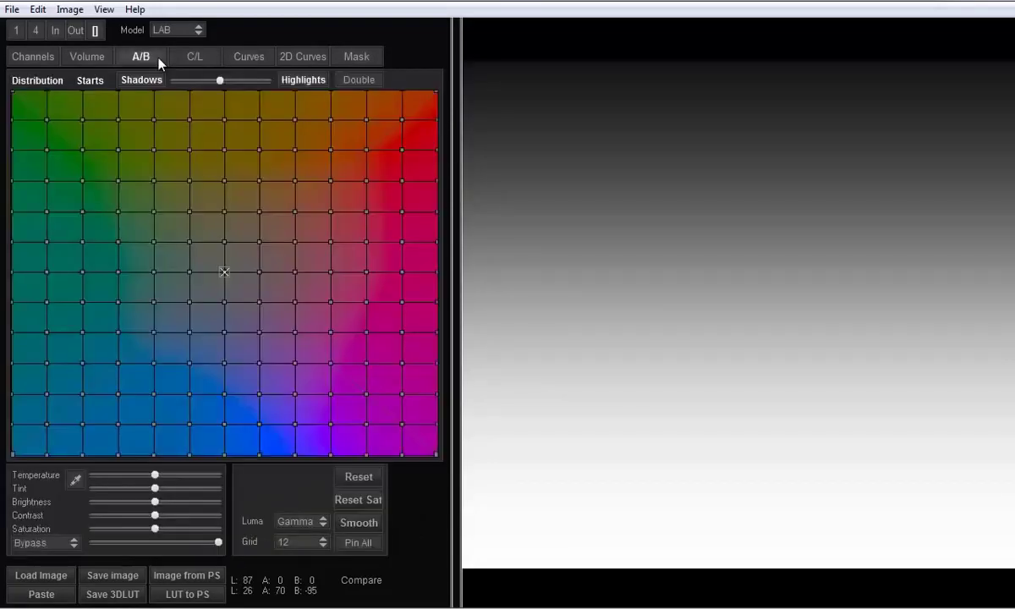
pyautogui.click(188, 32)
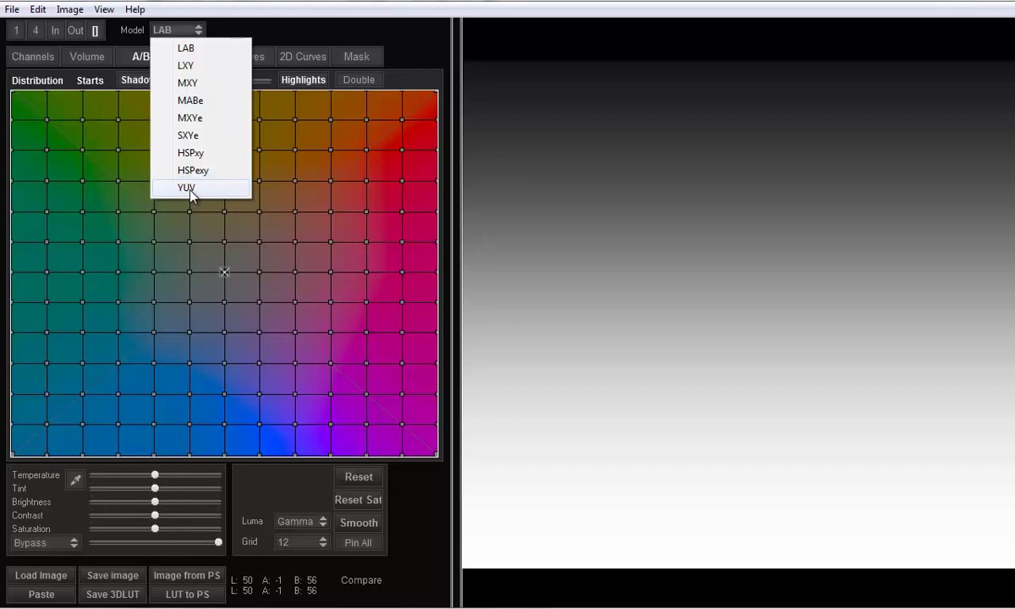
# - Switch the colour model to SXYe
pyautogui.moveTo(224, 272)
pyautogui.mouseDown()
pyautogui.moveTo(304, 333)
pyautogui.moveTo(233, 279)
pyautogui.moveTo(218, 74)
pyautogui.moveTo(236, 444)
pyautogui.moveTo(222, 34)
pyautogui.moveTo(201, 438)
pyautogui.moveTo(224, 94)
pyautogui.moveTo(238, 234)
pyautogui.moveTo(225, 274)
pyautogui.mouseUp()
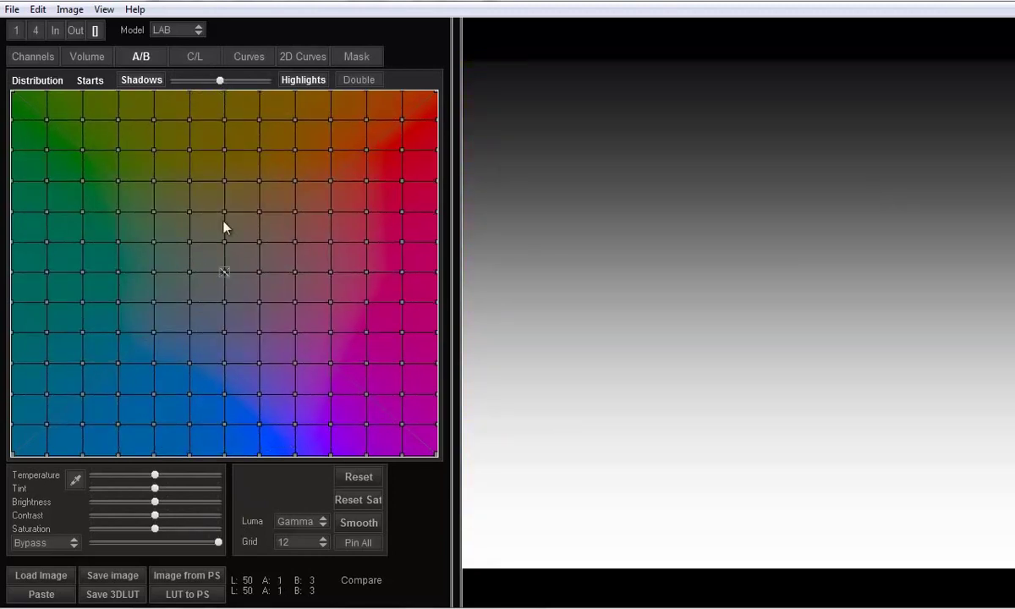
pyautogui.click(194, 30)
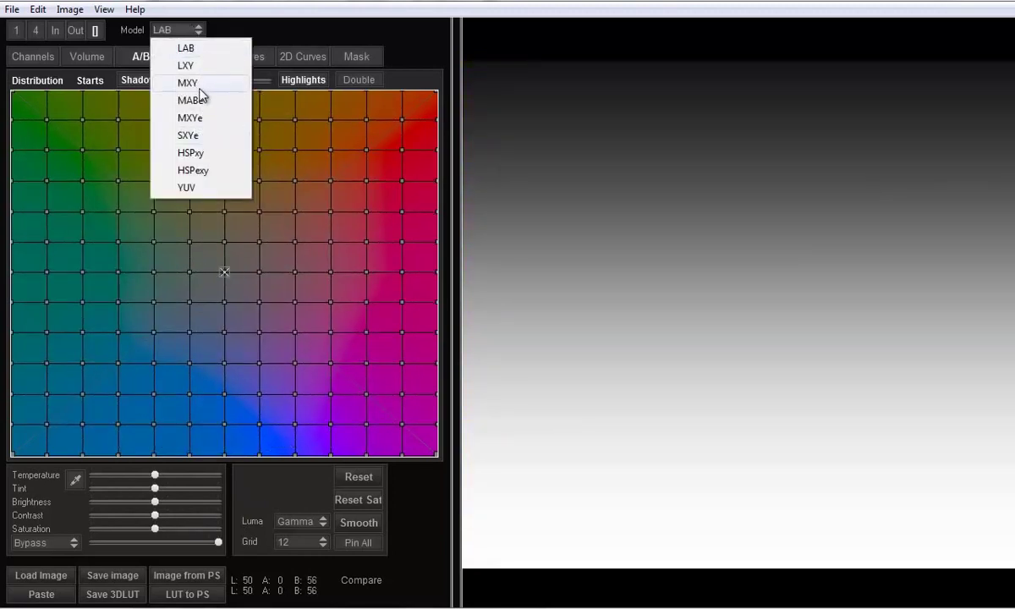
pyautogui.click(200, 136)
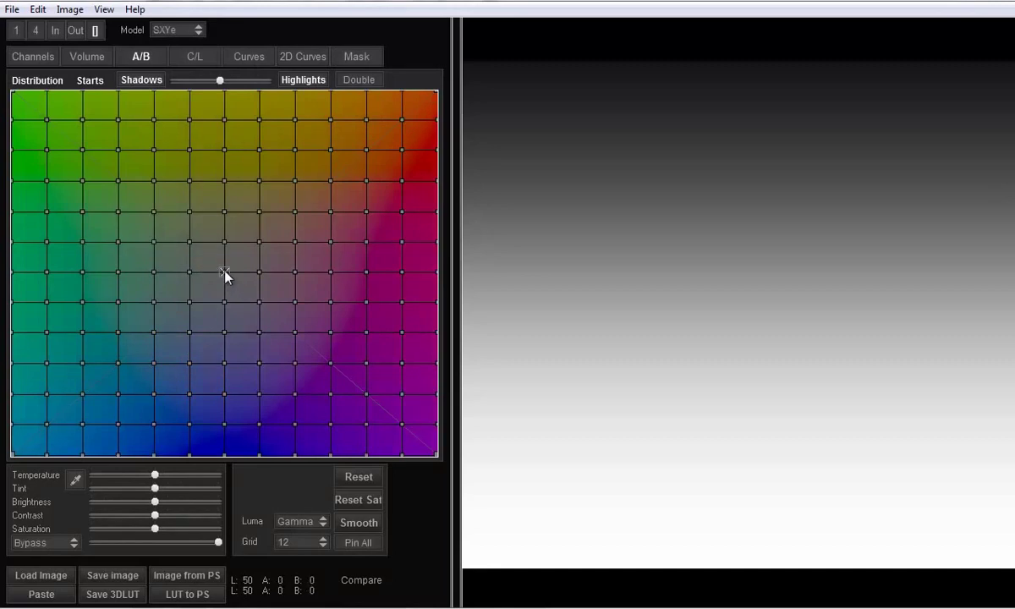
# - Drag the SXYe A/B neutral point toward green to tint the gradient, then back down
pyautogui.moveTo(225, 273); pyautogui.dragTo(40, 109)
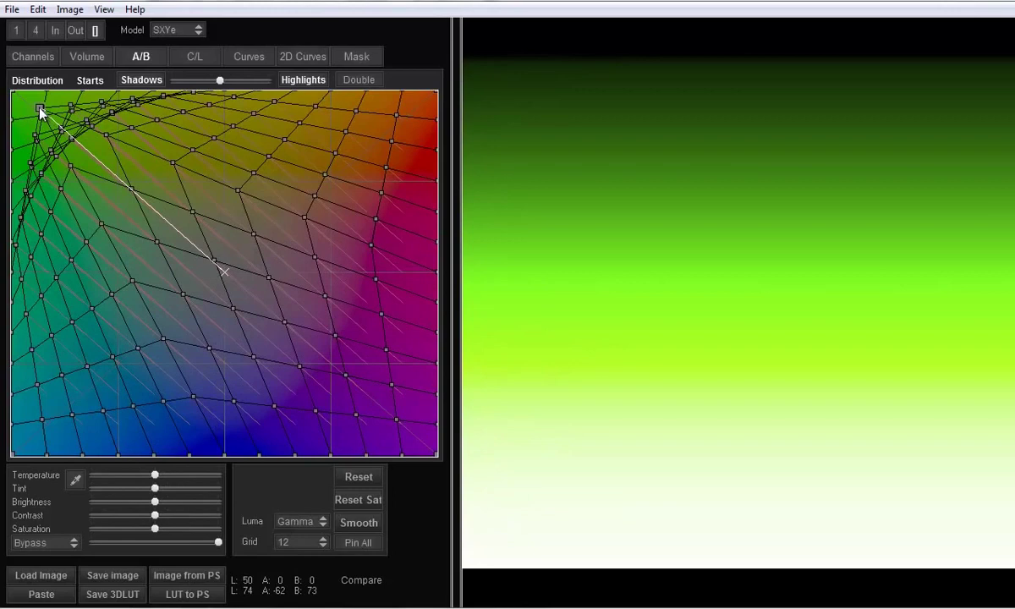
pyautogui.moveTo(39, 108); pyautogui.dragTo(246, 449)
pyautogui.click(177, 30)
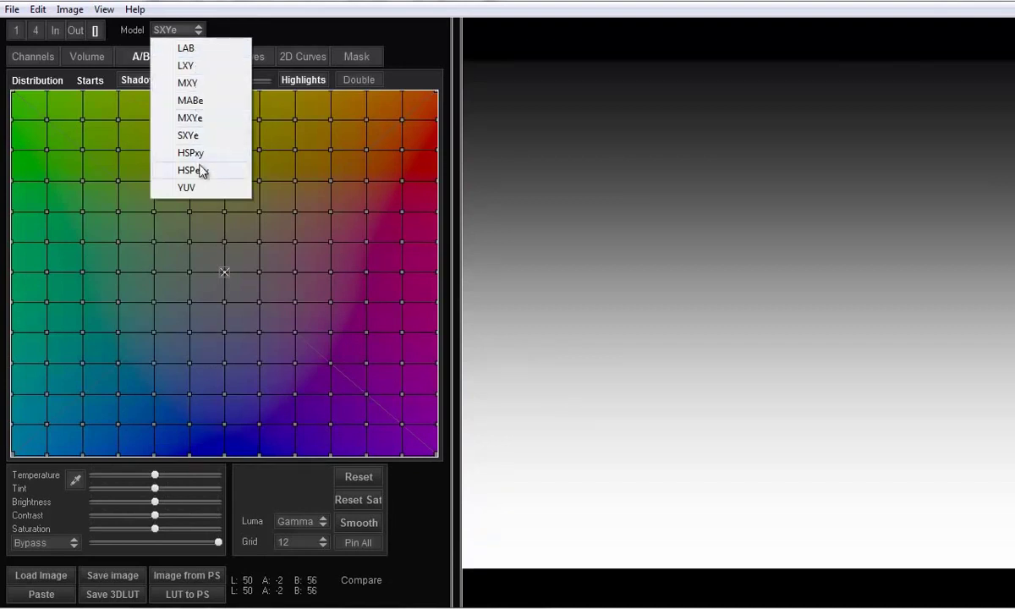